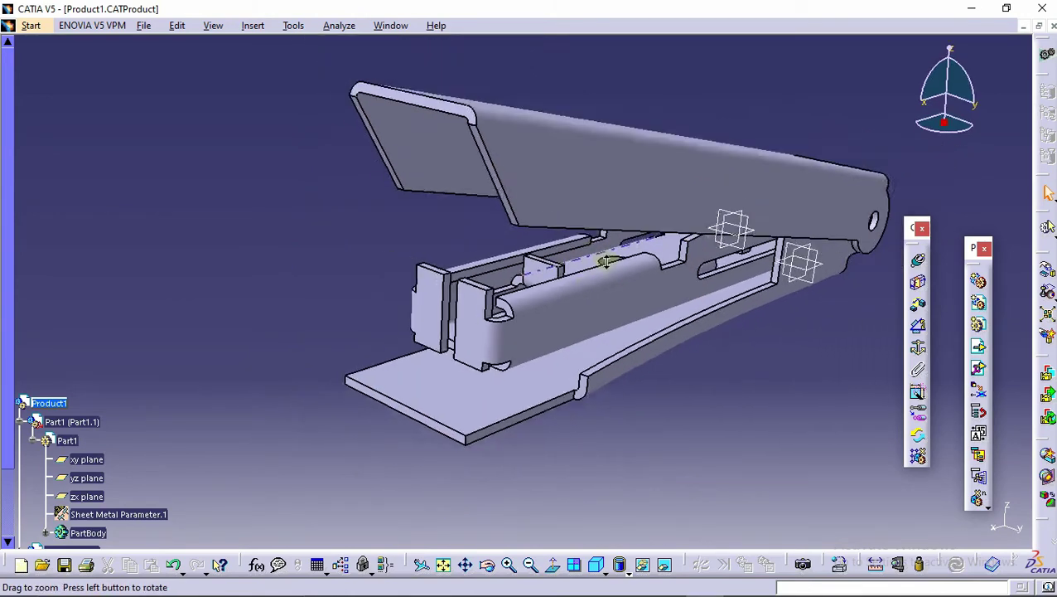
Activate the stapler's base part, Part1, for sheet metal editing
left_click(621, 159)
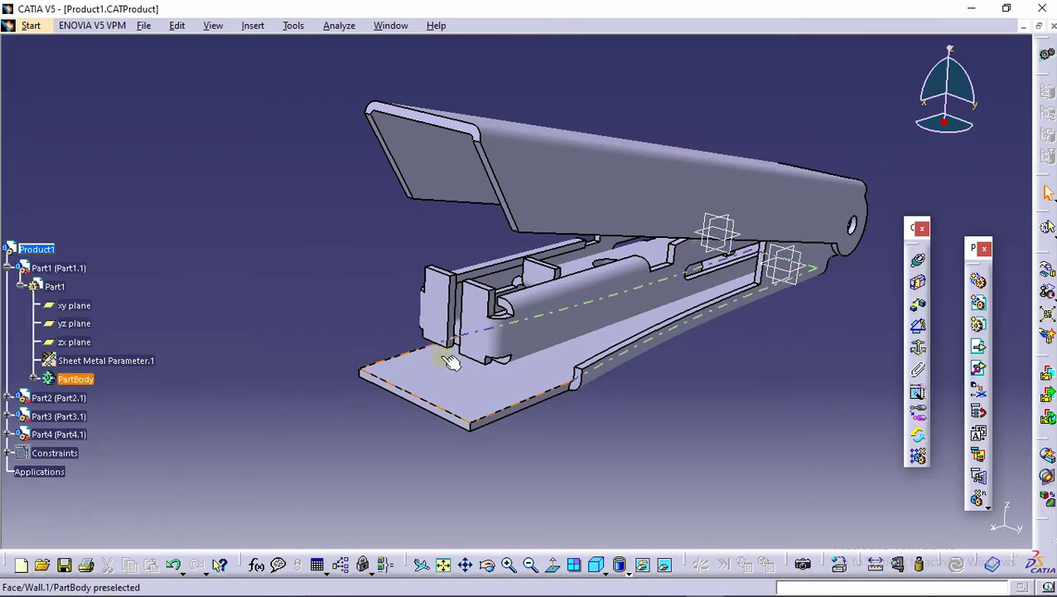
middle_click_drag(495, 371, 447, 474)
middle_click_drag(474, 202, 514, 141)
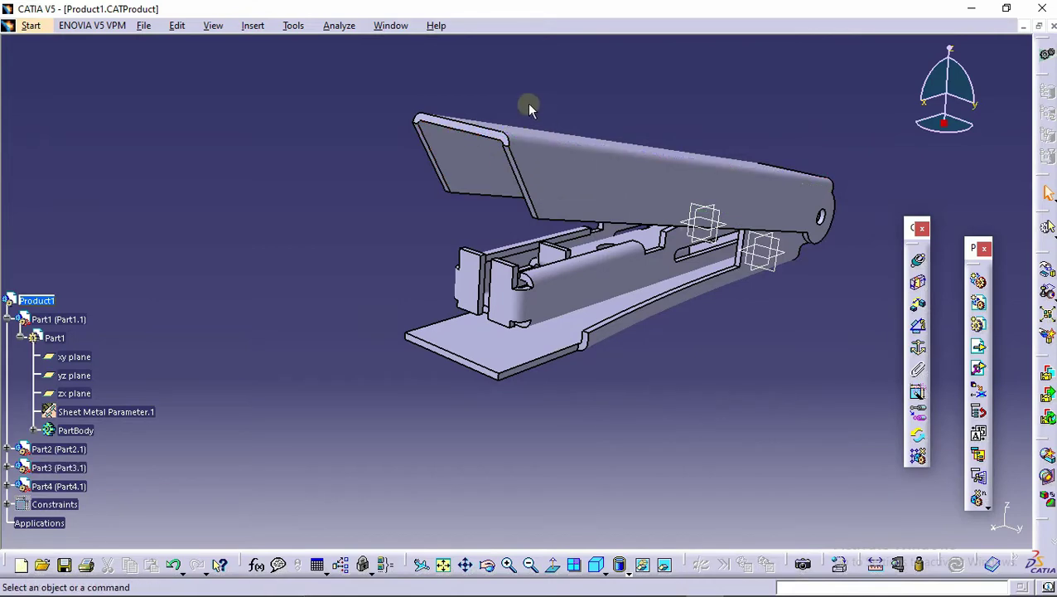
middle_click_drag(469, 331, 463, 273)
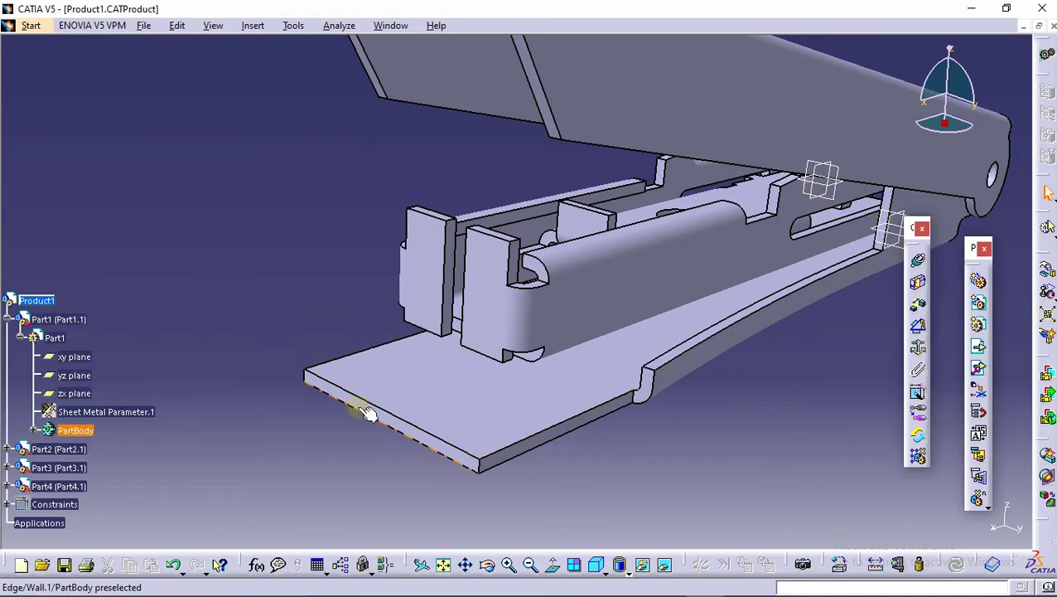
double_click(490, 391)
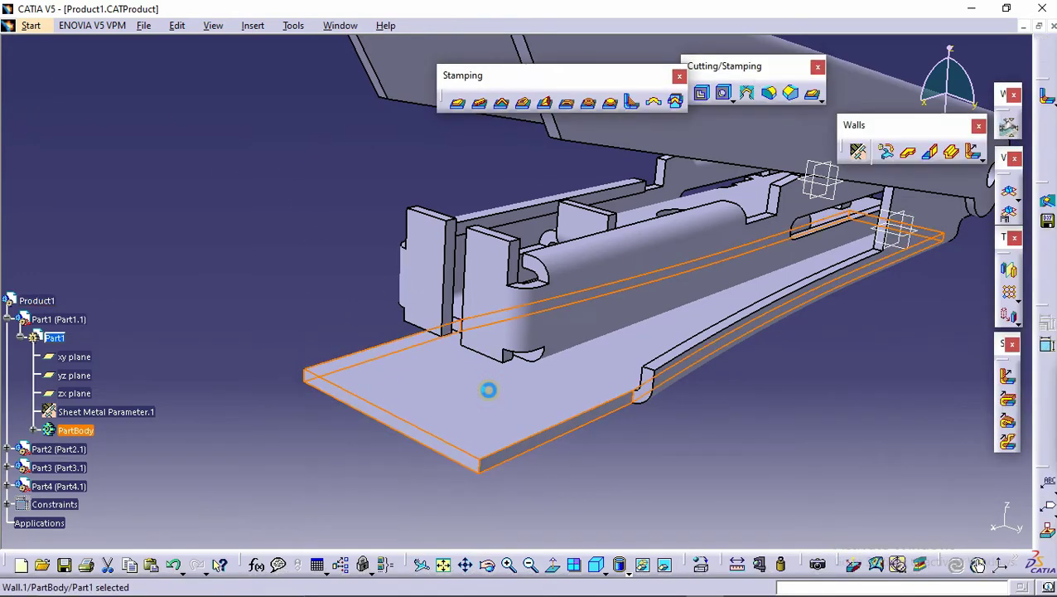
left_click(217, 267)
middle_click_drag(436, 373, 370, 354)
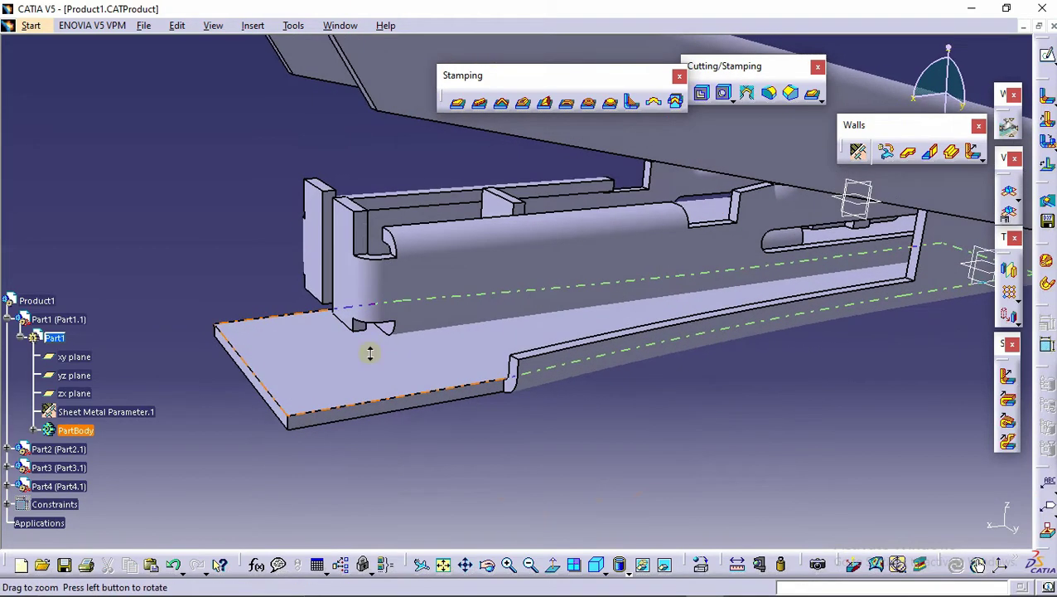
Start a Surface Stamp and open a new profile sketch on the underside of the base plate
left_click(458, 110)
middle_click_drag(464, 398, 547, 415)
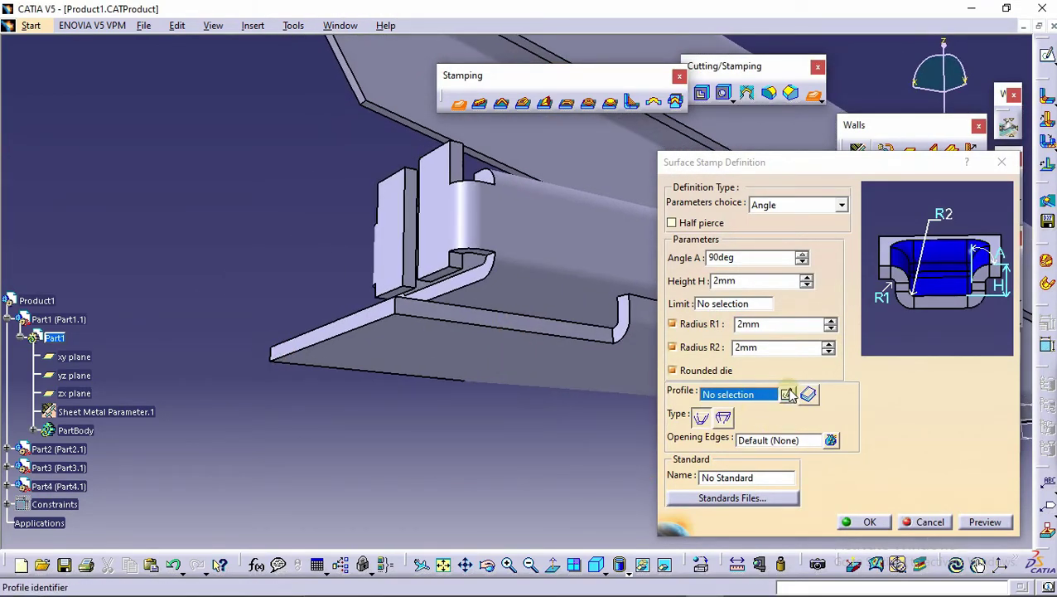
left_click(788, 395)
left_click(448, 328)
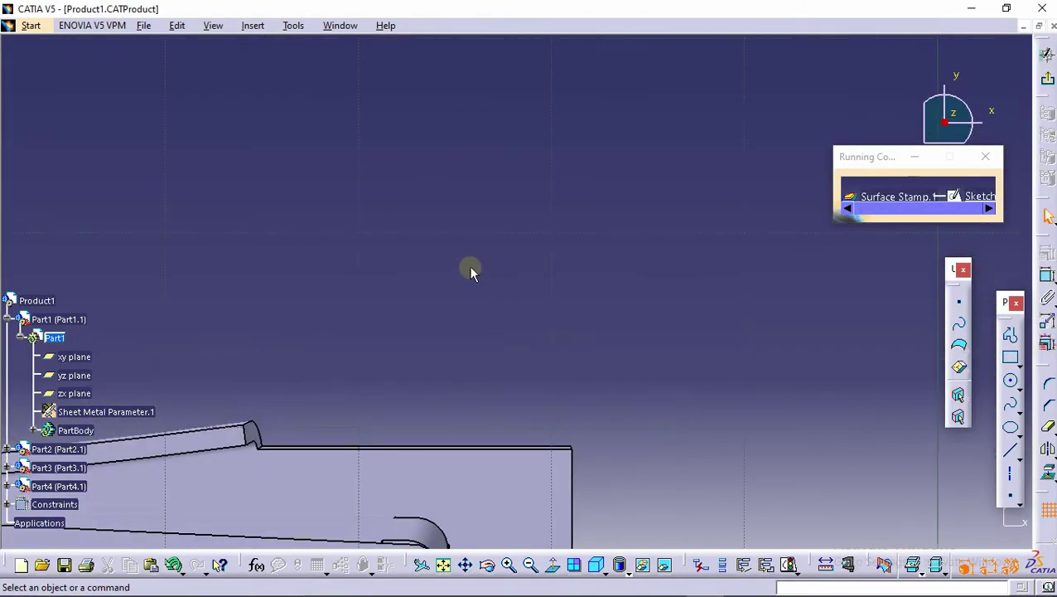
middle_click_drag(472, 268, 507, 371)
middle_click_drag(448, 485, 446, 142)
mouse_move(441, 340)
middle_mouse_down()
mouse_move(431, 287)
mouse_move(168, 47)
middle_mouse_up()
left_click(145, 28)
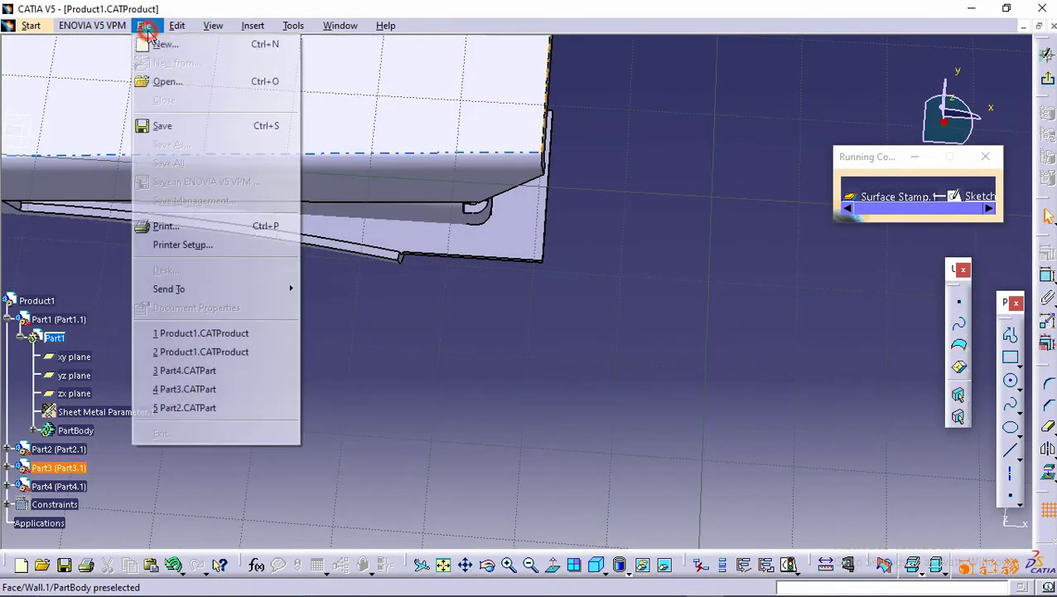
mouse_move(213, 26)
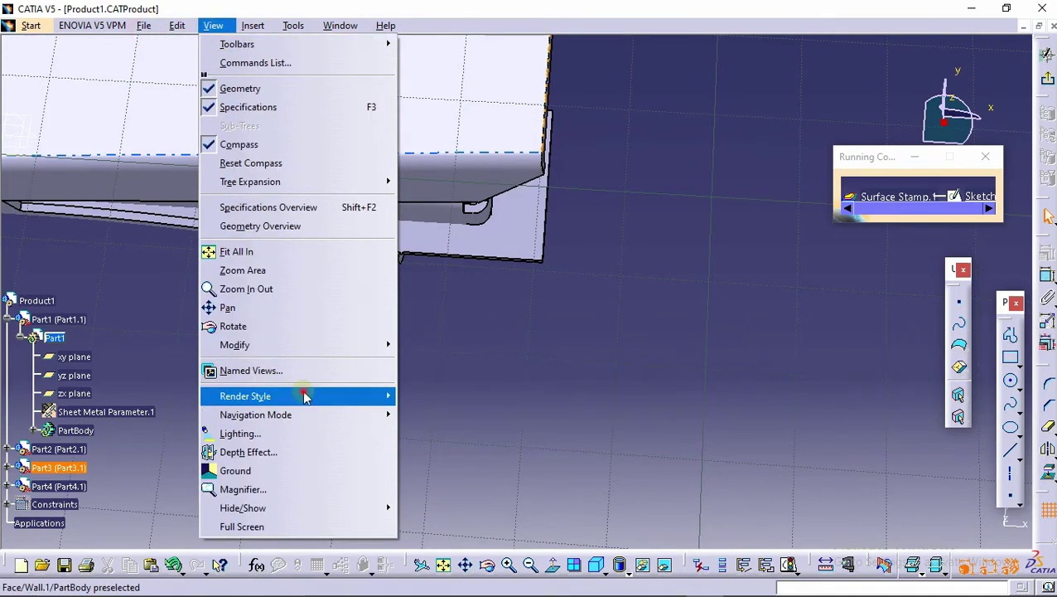
mouse_move(302, 394)
left_click(437, 578)
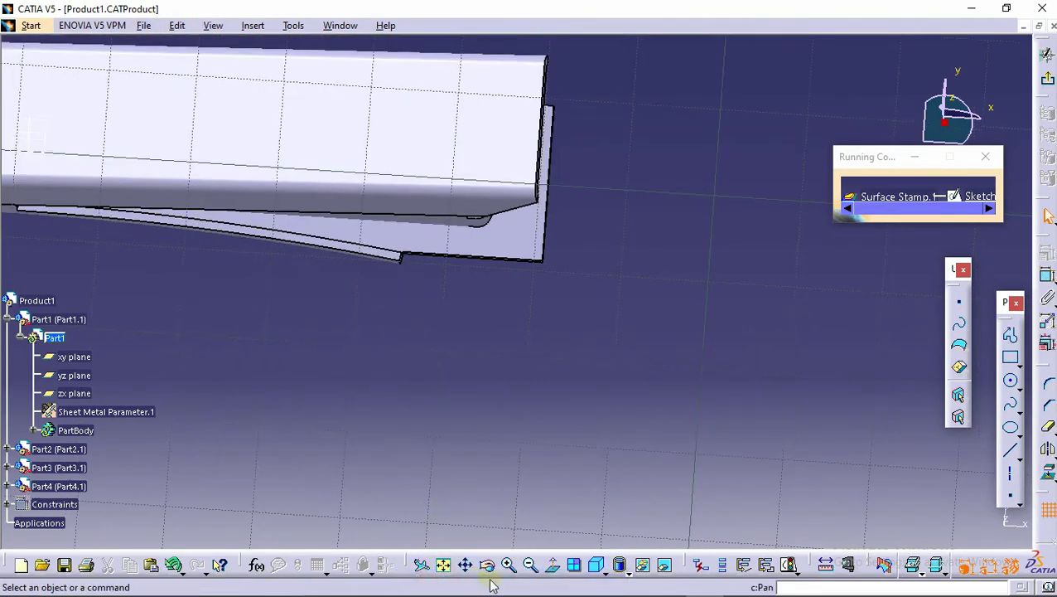
left_click(553, 565)
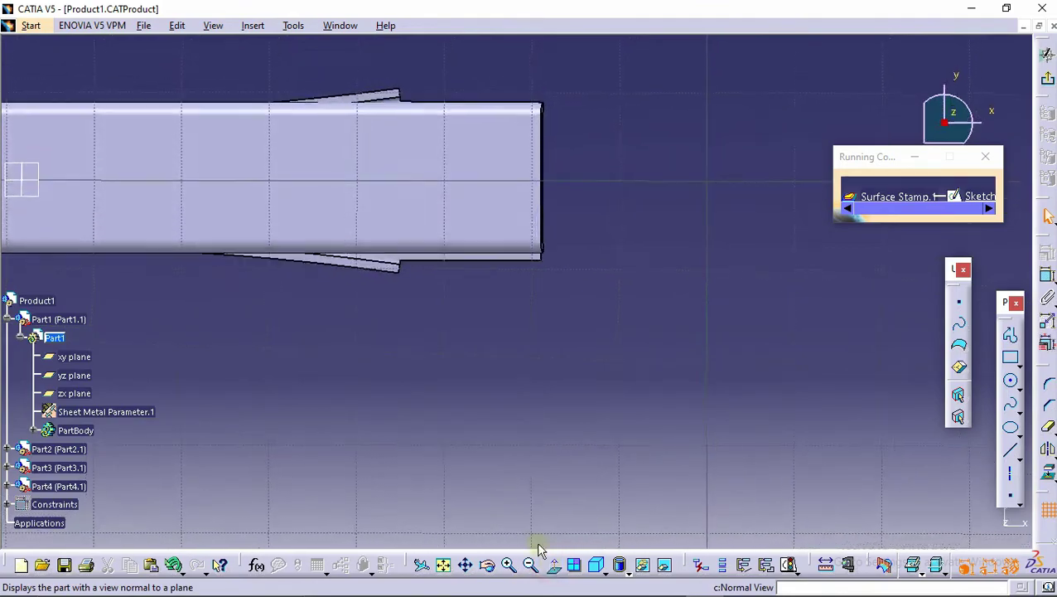
Sketch a rectangle of about 10.1 by 12.9 mm near the free end of the base plate
middle_click_drag(469, 384, 489, 251)
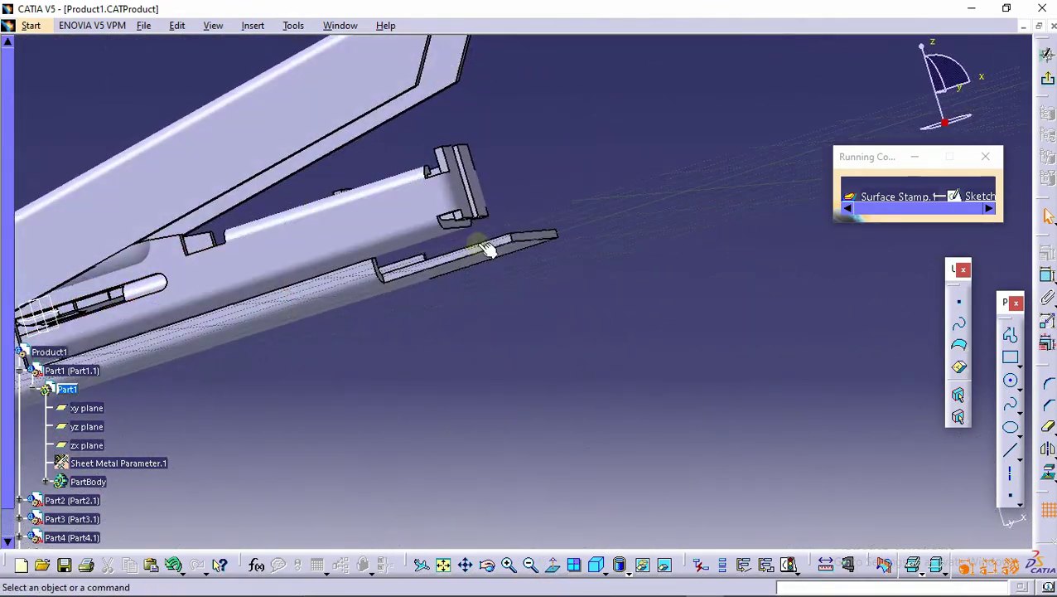
middle_click_drag(629, 234, 475, 160)
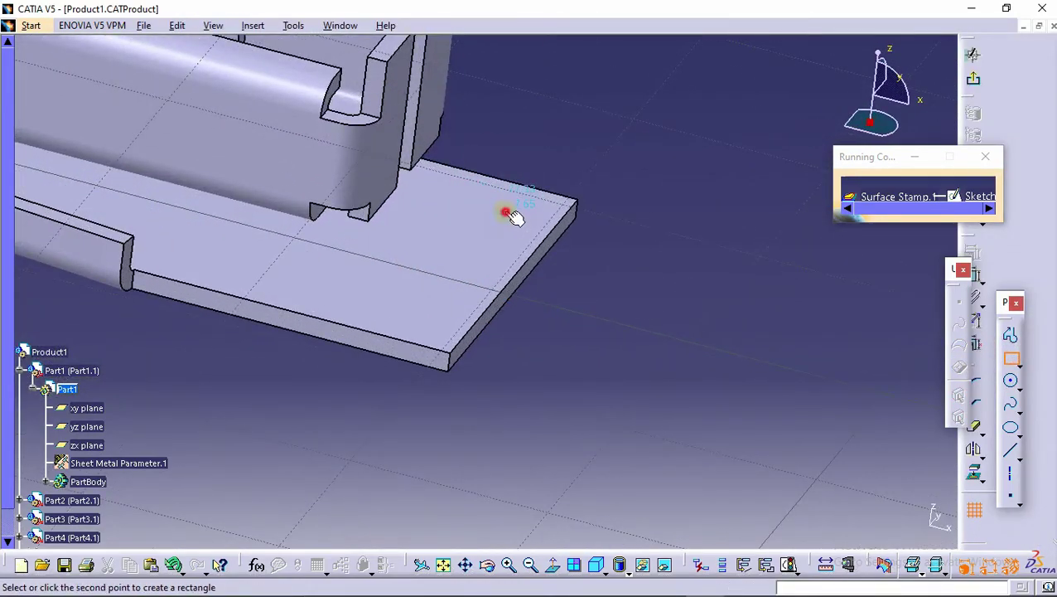
left_click(220, 276)
Dimension both sides of the rectangle and set its length along the base to 8 mm
middle_click_drag(208, 272, 412, 218)
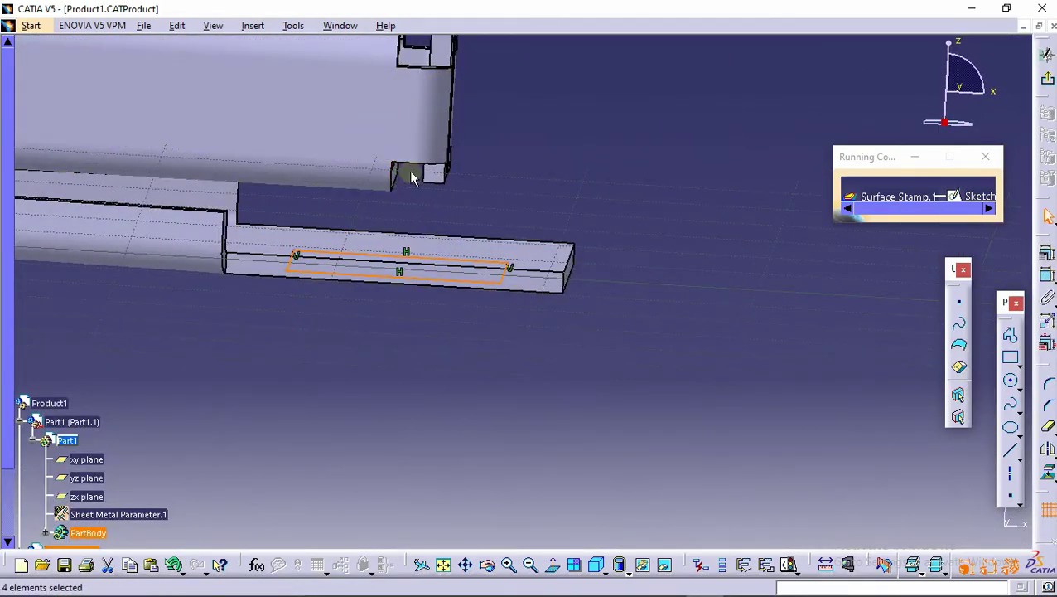
middle_click_drag(455, 265, 416, 174)
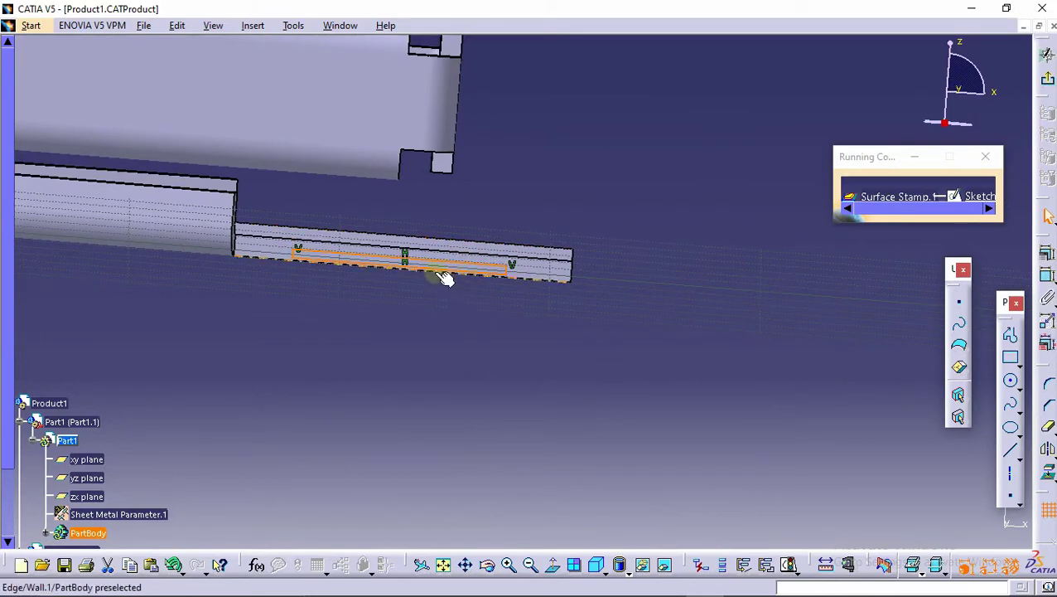
middle_click_drag(479, 342, 580, 283)
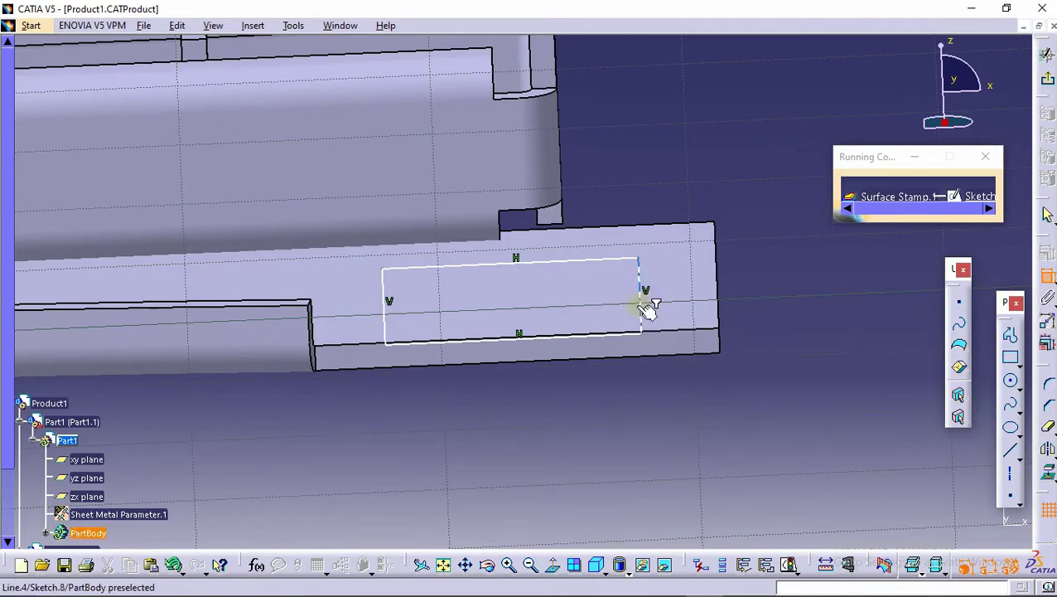
middle_click_drag(641, 310, 582, 417)
left_click(704, 375)
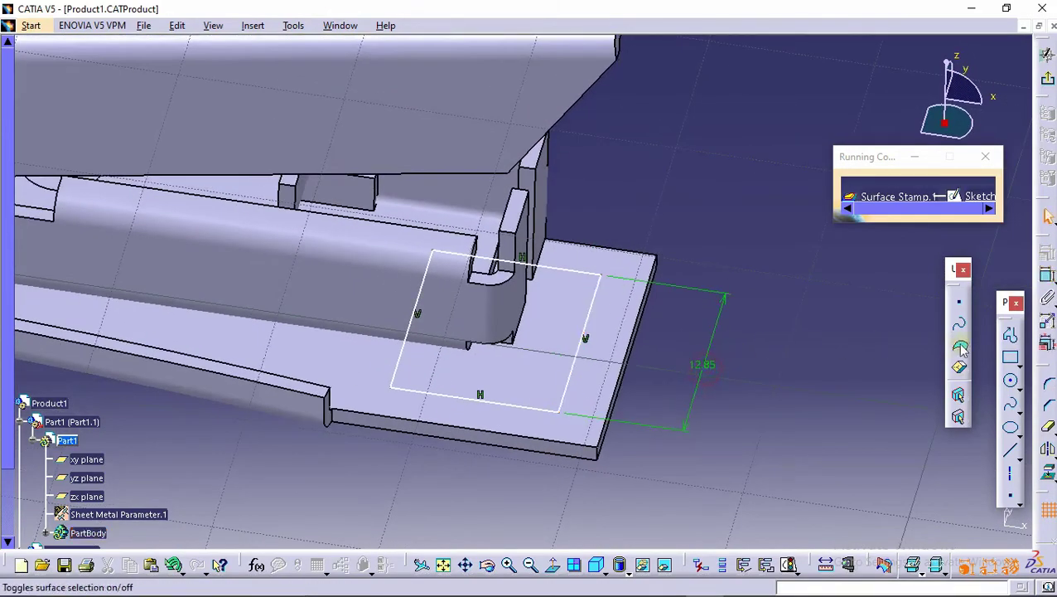
left_click(538, 414)
double_click(456, 461)
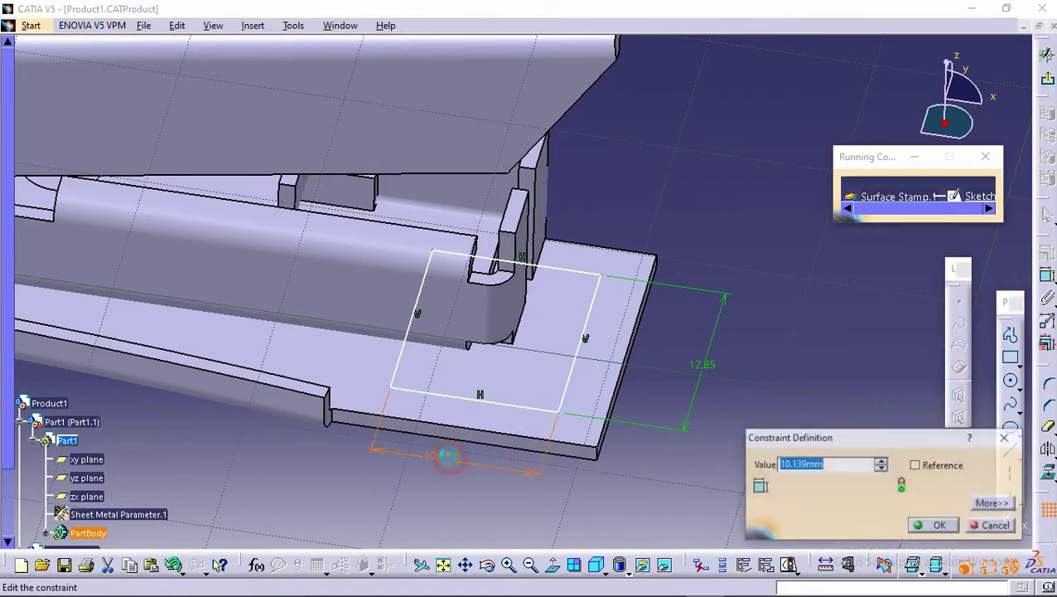
type("8")
key("Return")
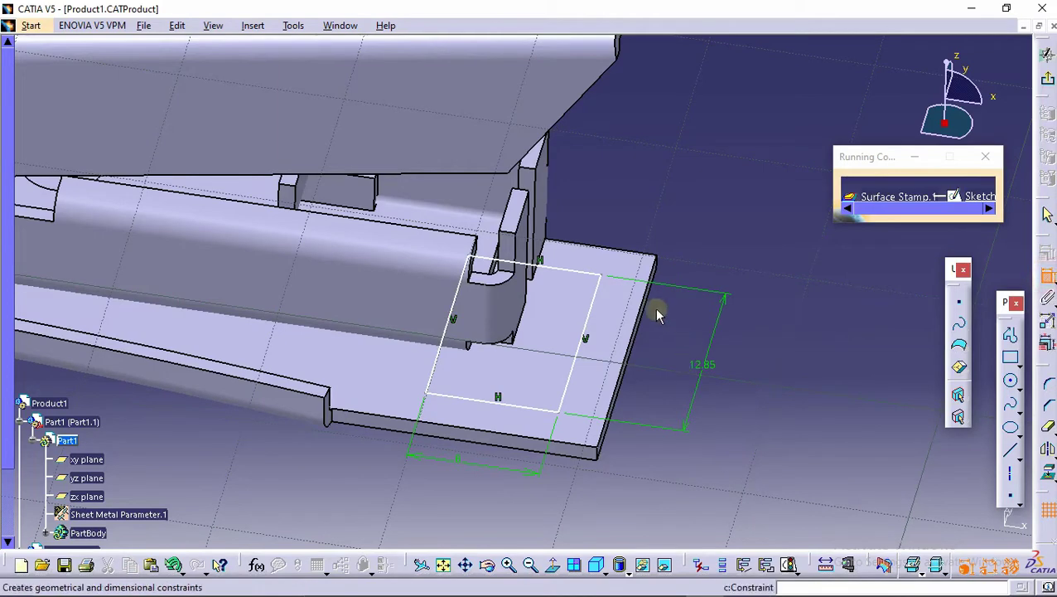
Dimension the distance between one lengthwise side of the rectangle and the base's centre axis
left_click(591, 273)
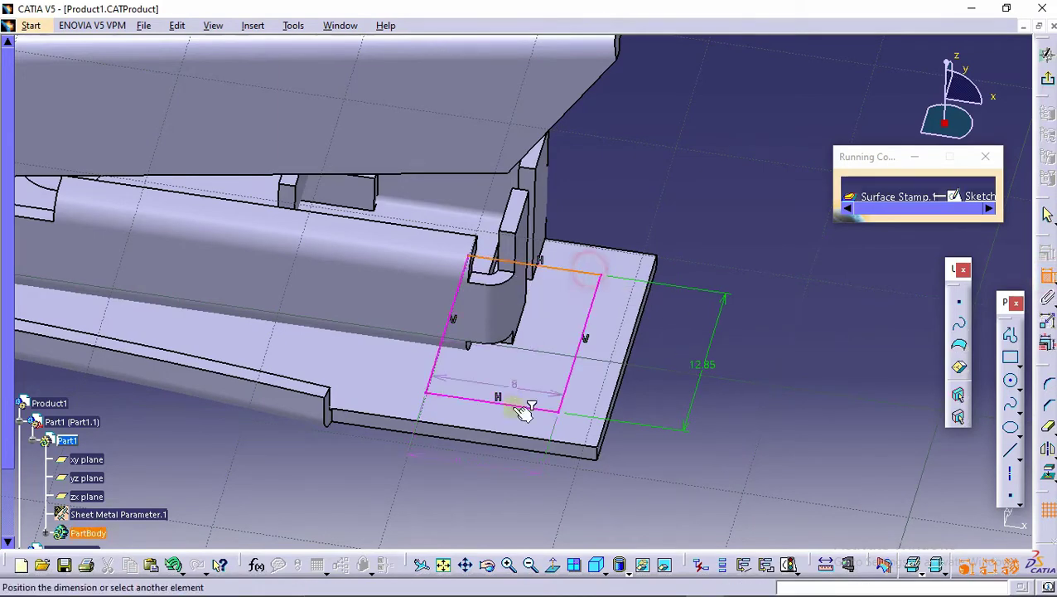
mouse_move(510, 305)
middle_mouse_down()
mouse_move(397, 330)
mouse_move(232, 276)
mouse_move(531, 366)
mouse_move(526, 309)
middle_mouse_up()
left_click(498, 299)
middle_click_drag(515, 354, 512, 299)
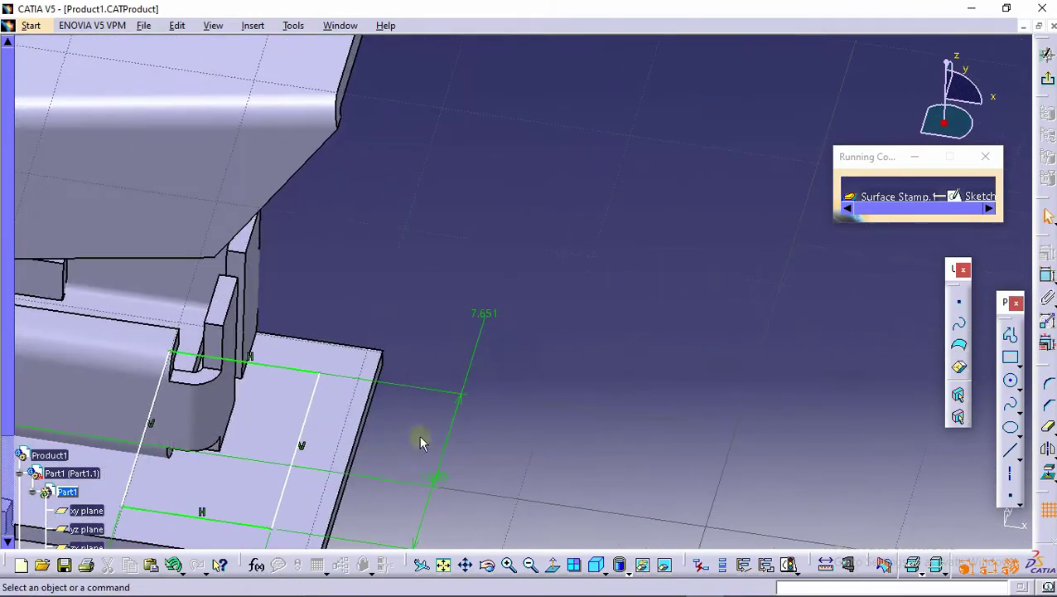
Set the rectangle's width across the base to 12 mm and its offset from the centre axis to 6 mm
double_click(424, 505)
type("12mm")
key("Return")
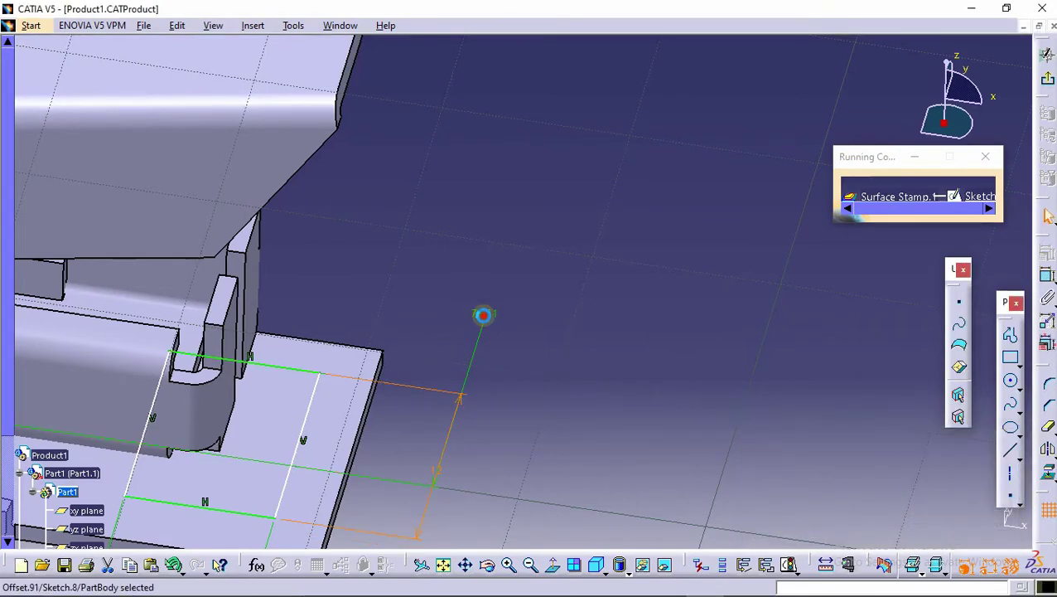
double_click(483, 315)
type("6")
key("Return")
Set the rectangle's width across the base to 14 mm and its offset from the centre axis to 7 mm
middle_click_drag(379, 384, 425, 358)
double_click(397, 439)
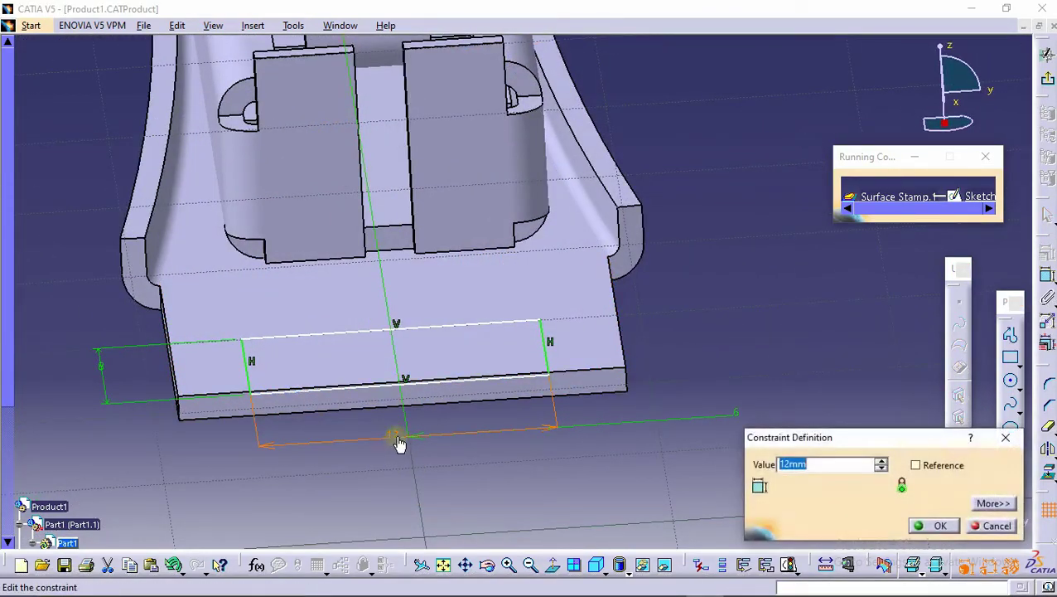
type("14")
key("Return")
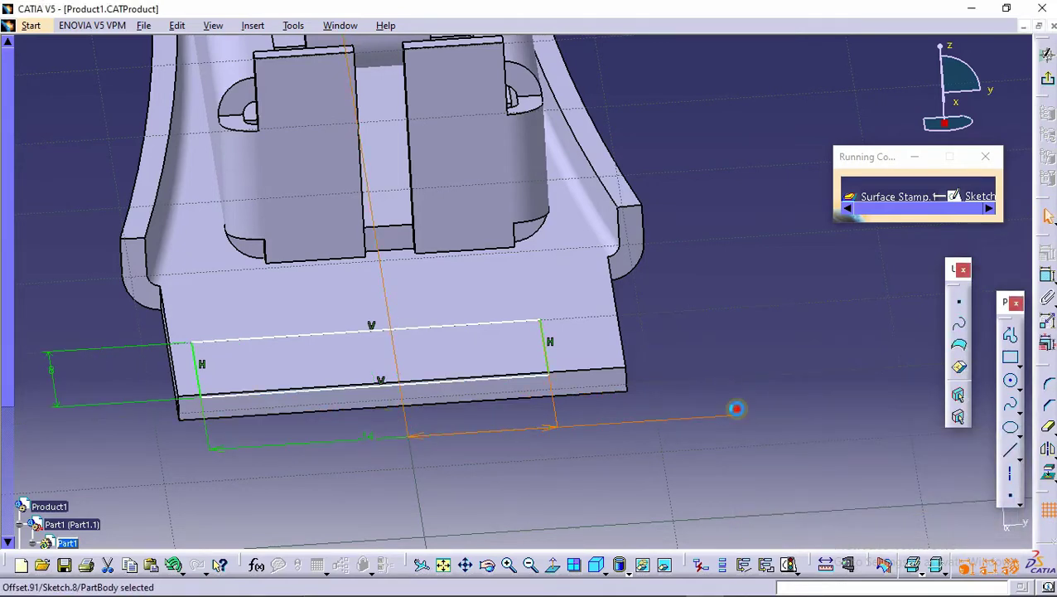
double_click(737, 408)
type("7")
key("Return")
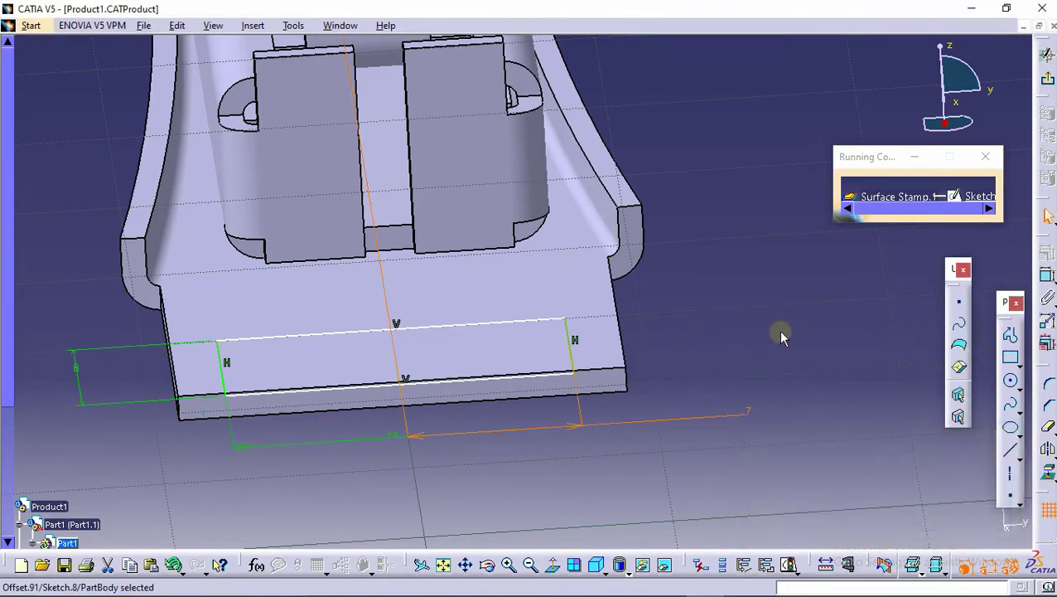
Exit the profile sketch, preview the surface stamp and inspect its shape from the side
mouse_move(772, 349)
middle_mouse_down()
mouse_move(812, 359)
mouse_move(462, 354)
mouse_move(936, 228)
middle_mouse_up()
left_click(1049, 80)
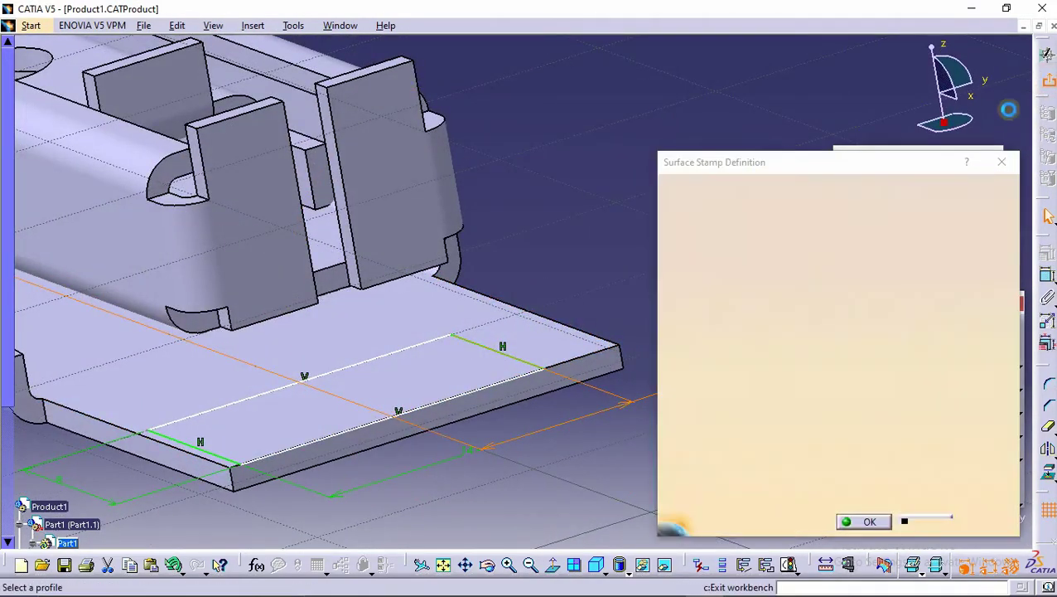
mouse_move(501, 325)
middle_mouse_down()
mouse_move(535, 290)
mouse_move(581, 315)
middle_mouse_up()
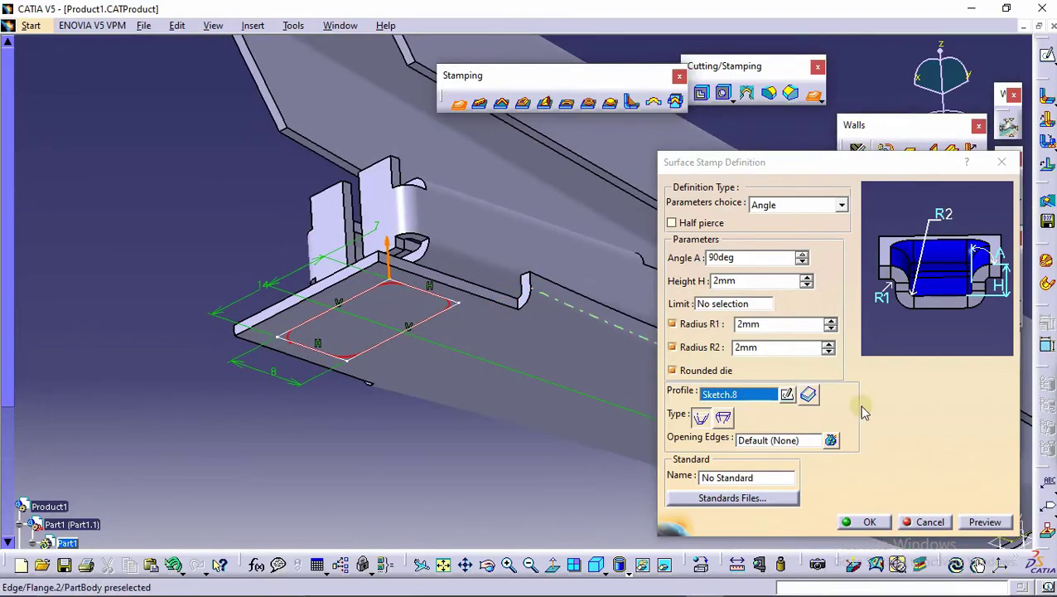
left_click(984, 522)
mouse_move(484, 236)
middle_mouse_down()
mouse_move(531, 324)
mouse_move(403, 242)
mouse_move(496, 228)
middle_mouse_up()
middle_click_drag(287, 303, 583, 314)
middle_click_drag(366, 269, 311, 271)
middle_click_drag(509, 262, 308, 297)
middle_click_drag(547, 306, 494, 248)
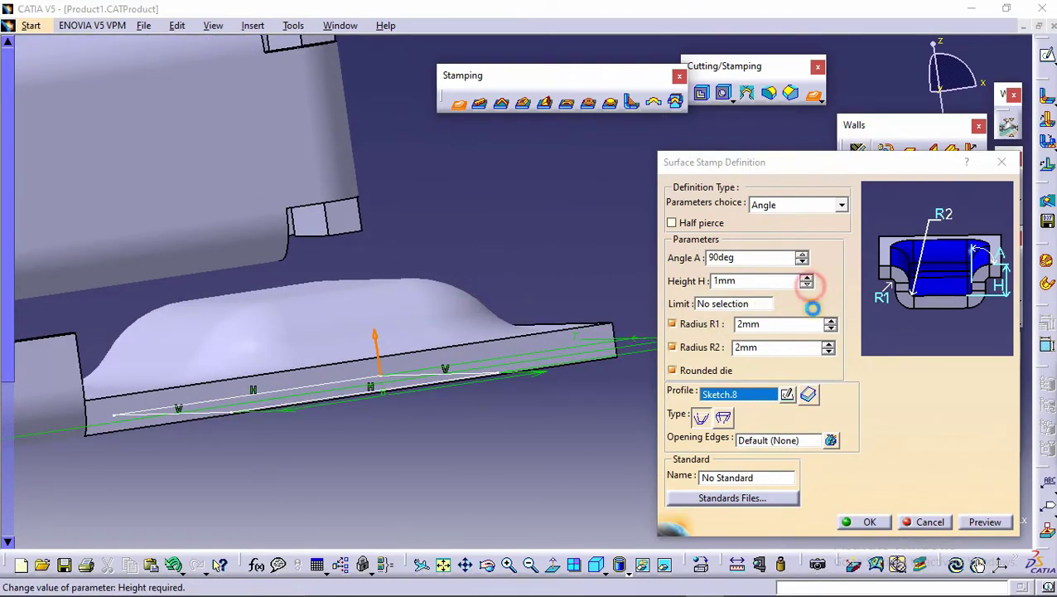
Set the stamp height to 1 mm and create the surface stamp, dismissing the resulting warning
left_click(984, 521)
middle_click_drag(538, 326, 649, 443)
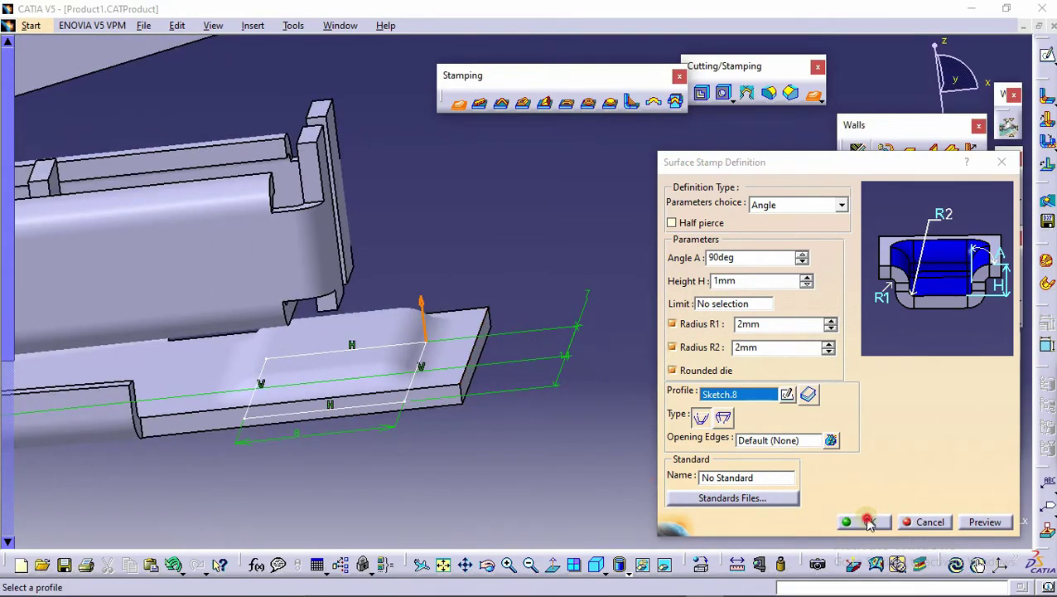
left_click(867, 521)
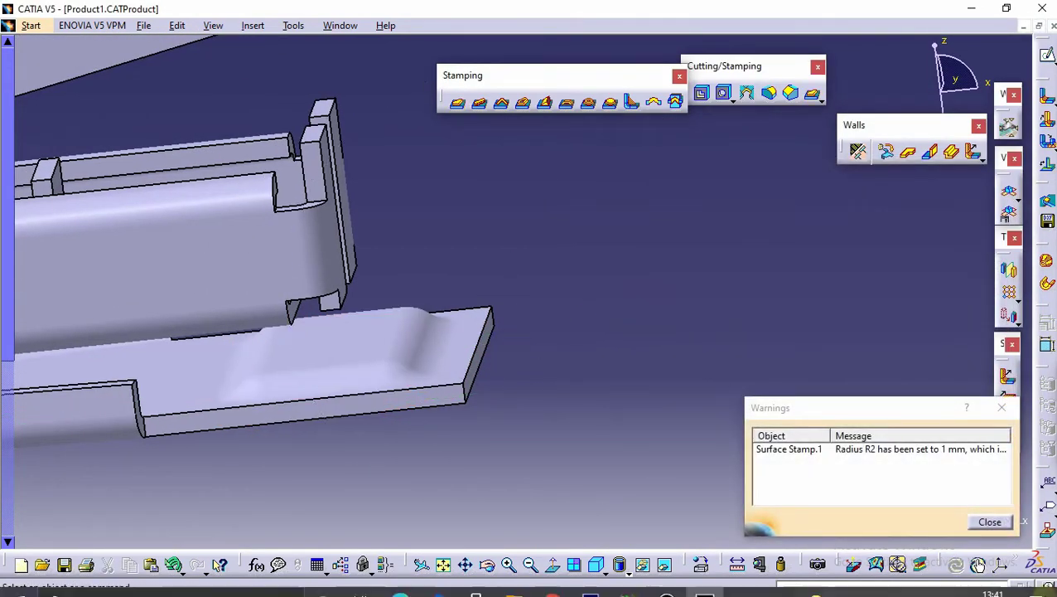
left_click(990, 521)
Start a second Surface Stamp with its profile sketch on the raised top face of the first stamp
middle_click_drag(606, 315, 579, 259)
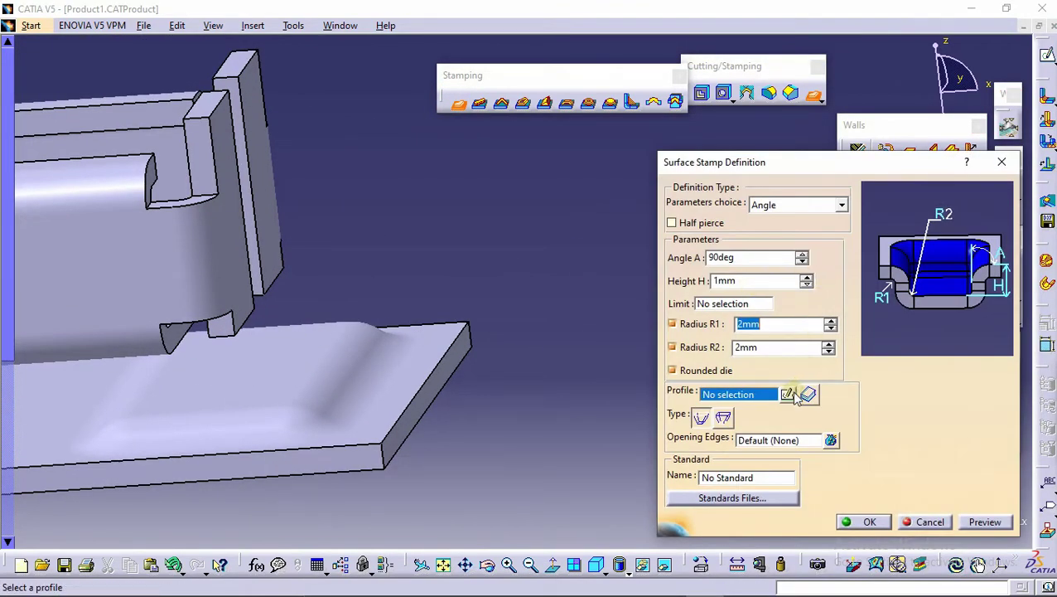
left_click(793, 396)
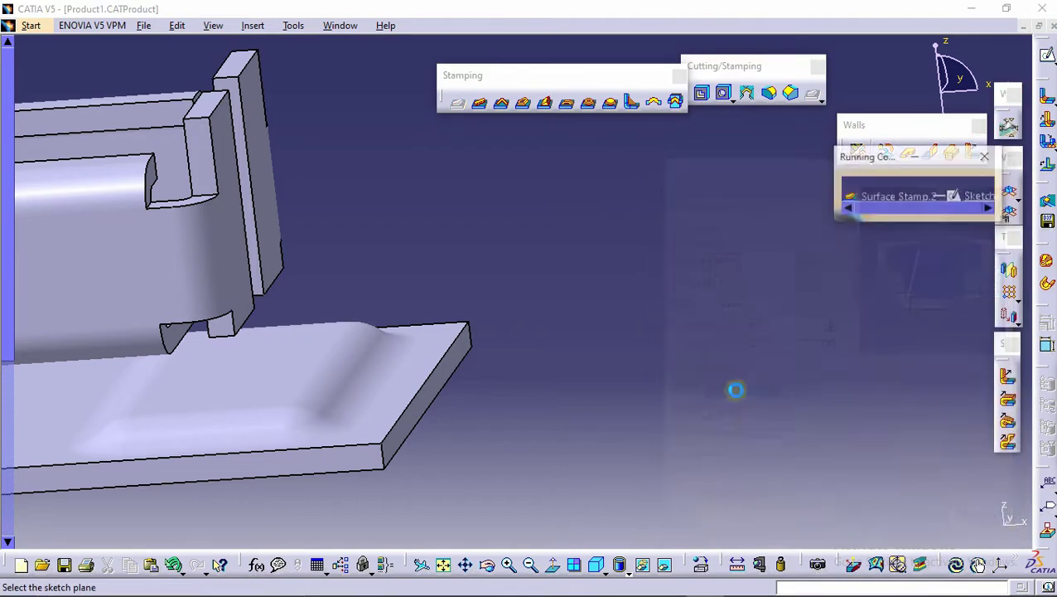
left_click(220, 377)
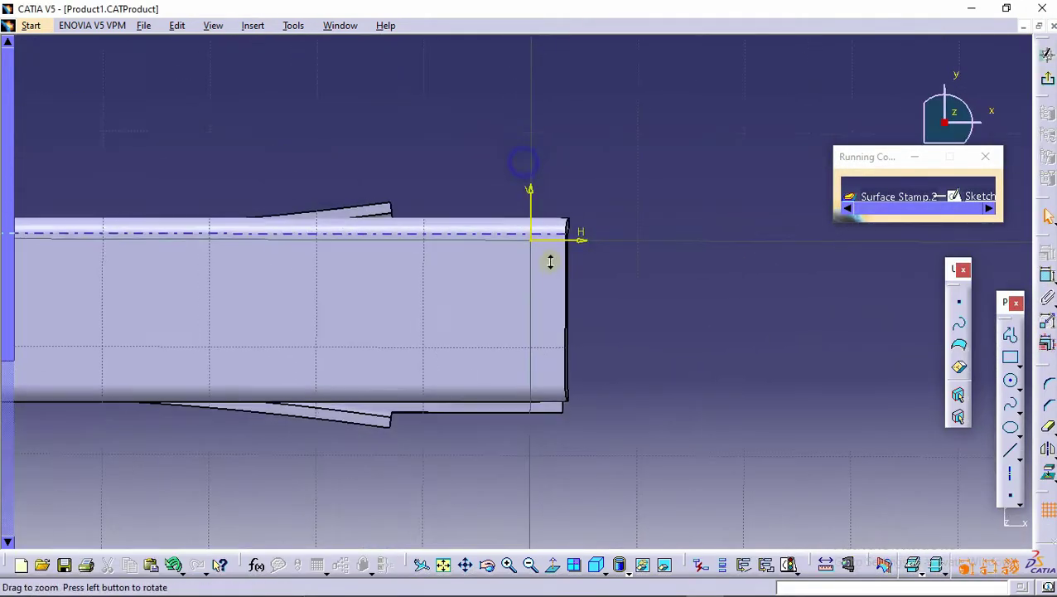
Sketch a rectangle about 2.5 mm wide along the base on the first stamp's raised face, near the front tabs
mouse_move(550, 261)
middle_mouse_down()
mouse_move(490, 347)
mouse_move(470, 184)
mouse_move(566, 359)
mouse_move(503, 309)
mouse_move(524, 228)
mouse_move(562, 161)
mouse_move(580, 163)
middle_mouse_up()
left_click(1012, 358)
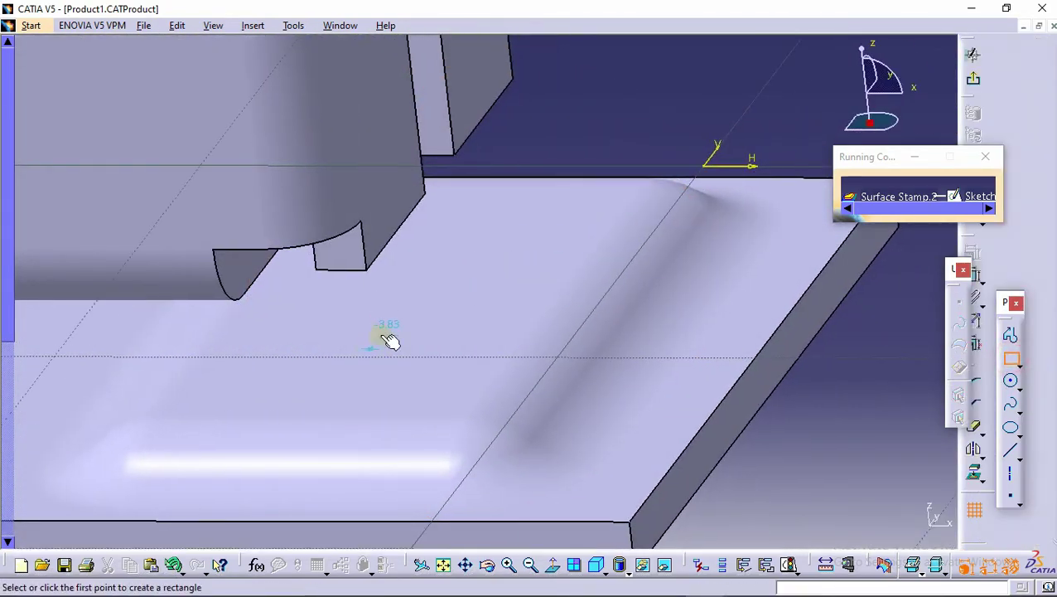
middle_click_drag(373, 349, 469, 387)
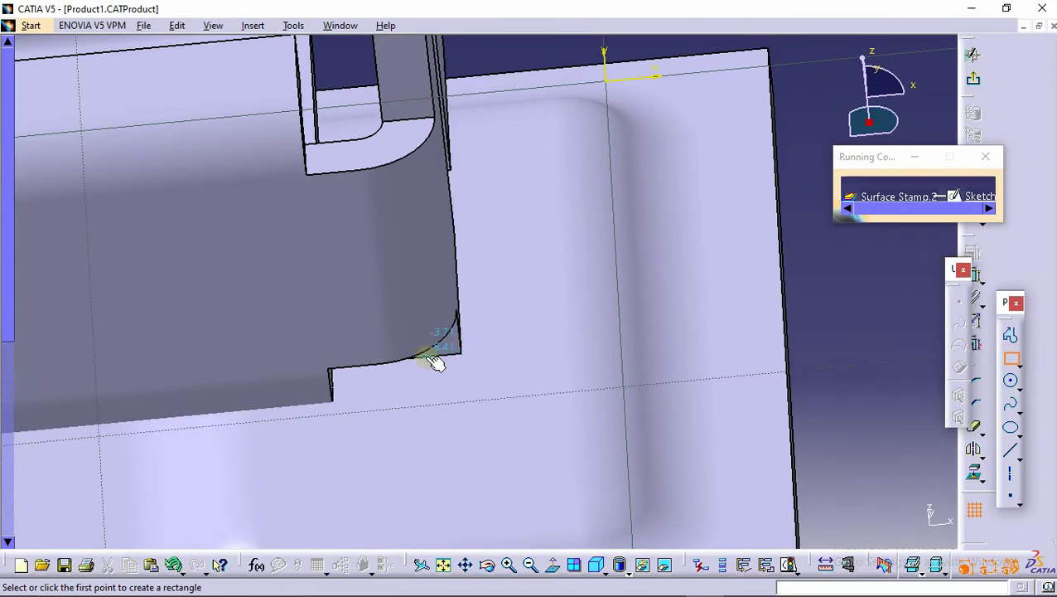
left_click(479, 346)
left_click(354, 521)
middle_click_drag(390, 489, 484, 504)
mouse_move(573, 325)
middle_mouse_down()
mouse_move(578, 420)
mouse_move(567, 290)
mouse_move(546, 290)
mouse_move(573, 366)
mouse_move(597, 363)
mouse_move(599, 380)
mouse_move(568, 250)
mouse_move(493, 332)
middle_mouse_up()
left_click_drag(360, 344, 345, 332)
left_click(851, 402)
left_click(1043, 274)
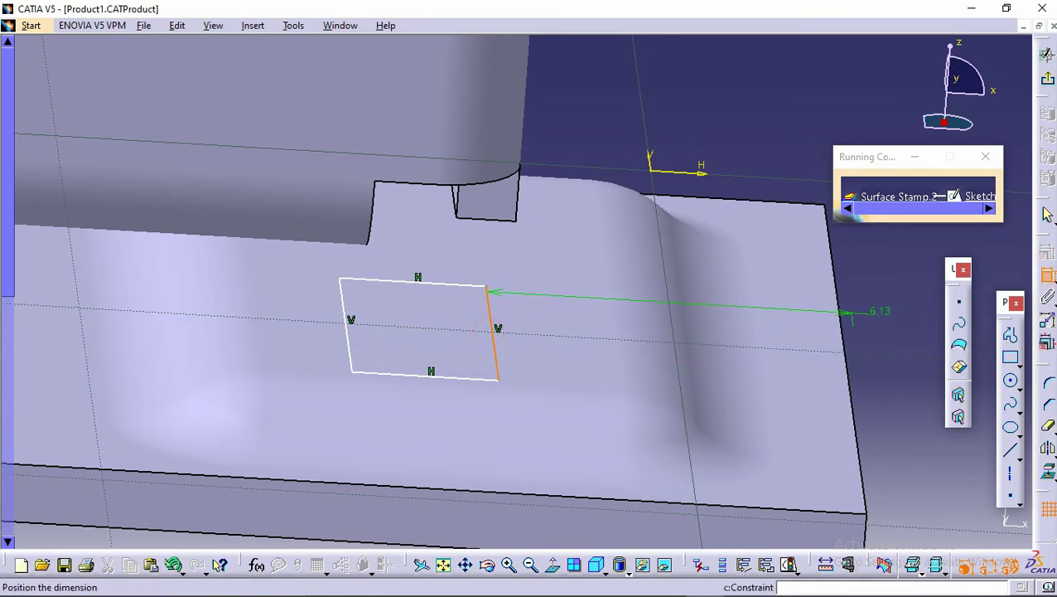
left_click(1047, 268)
left_click(881, 316)
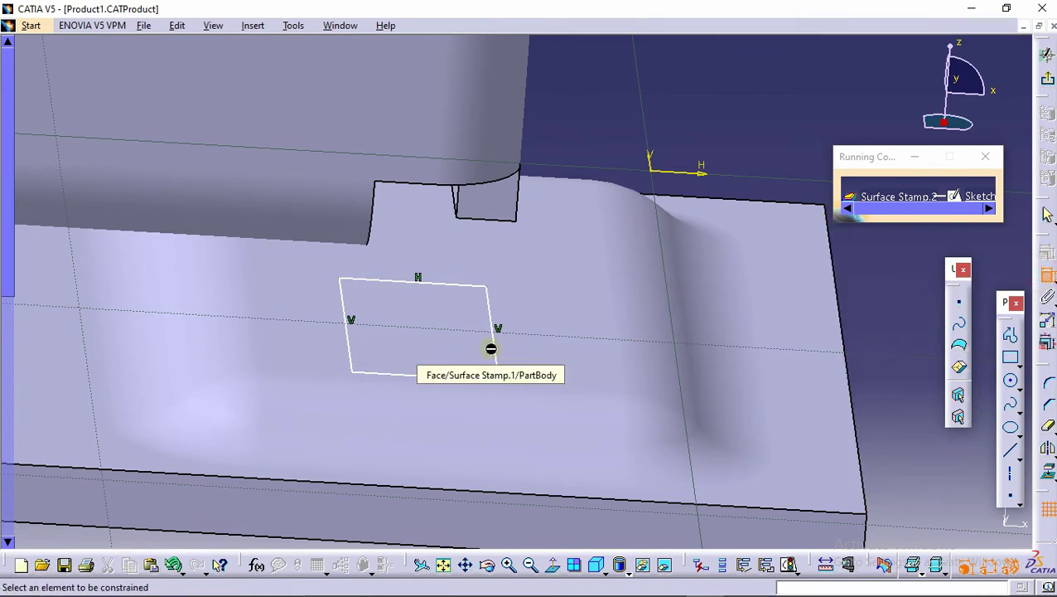
Dimension the rectangle's edge running across the base and set it to 4 mm
left_click(495, 353)
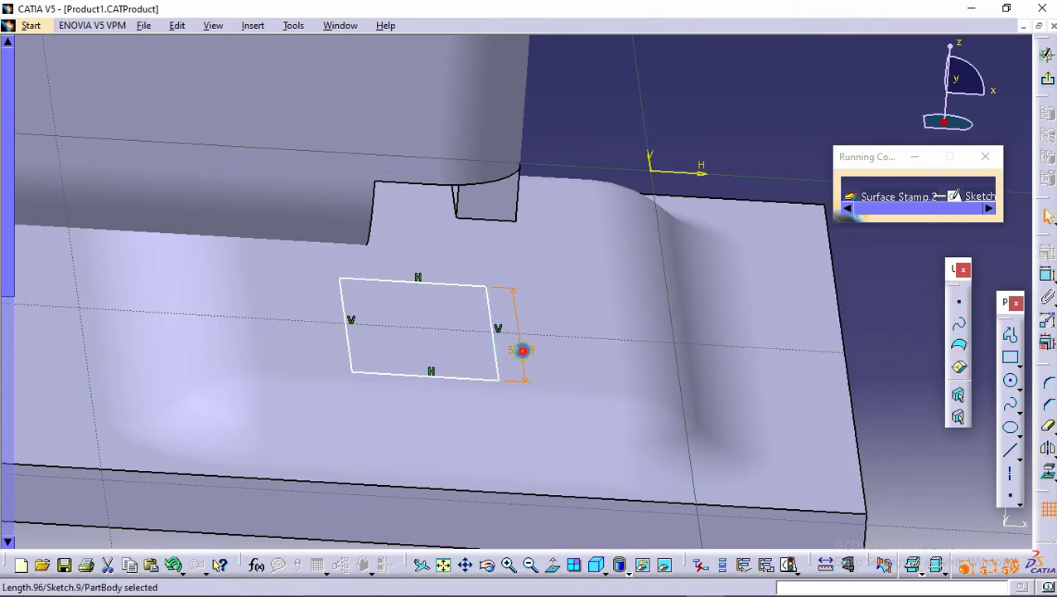
double_click(522, 350)
key("Return")
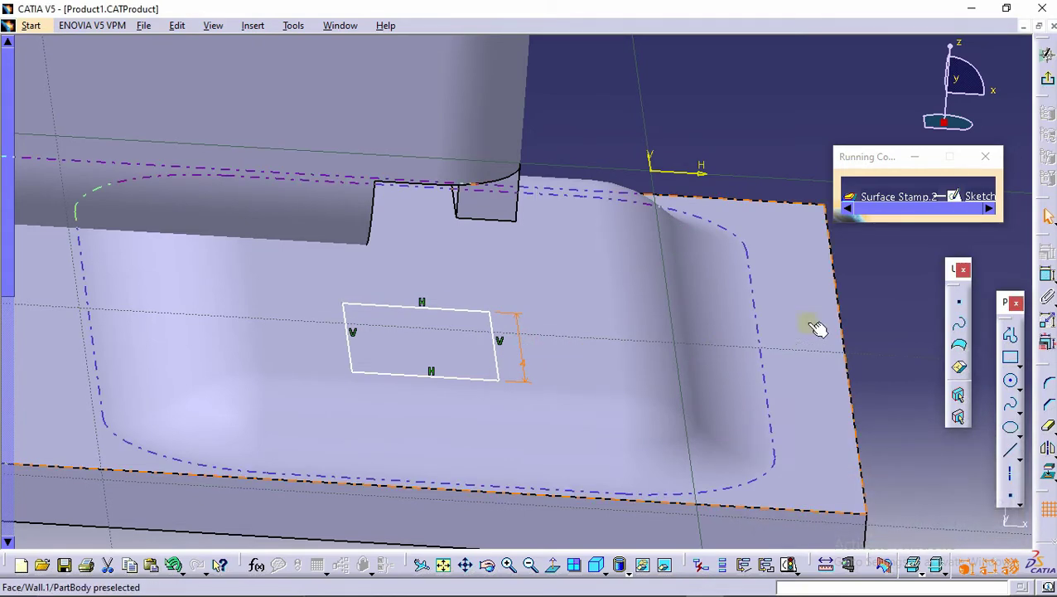
left_click(468, 379)
left_click(427, 410)
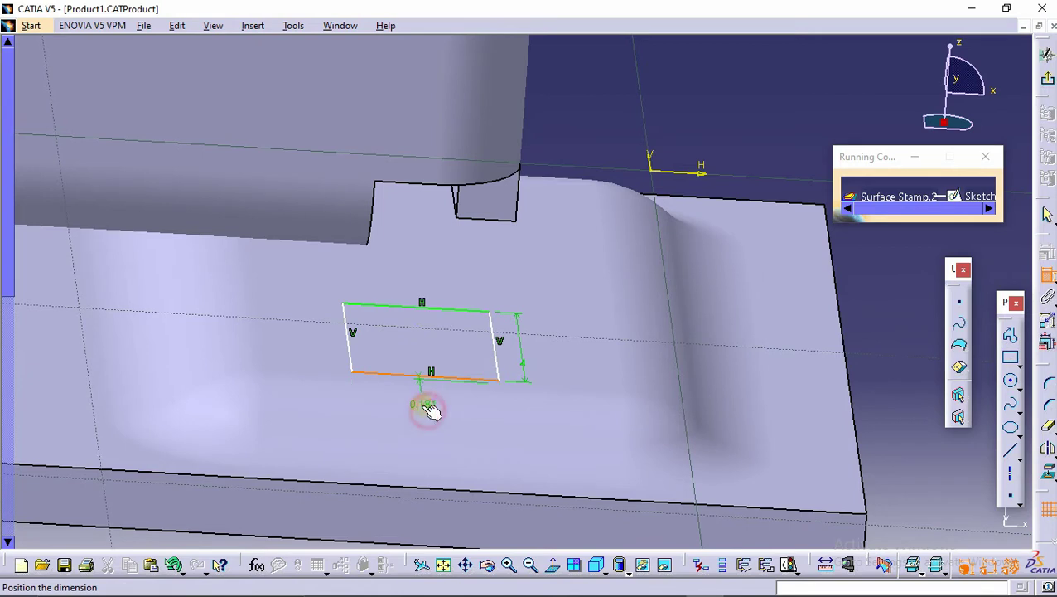
left_click(609, 362)
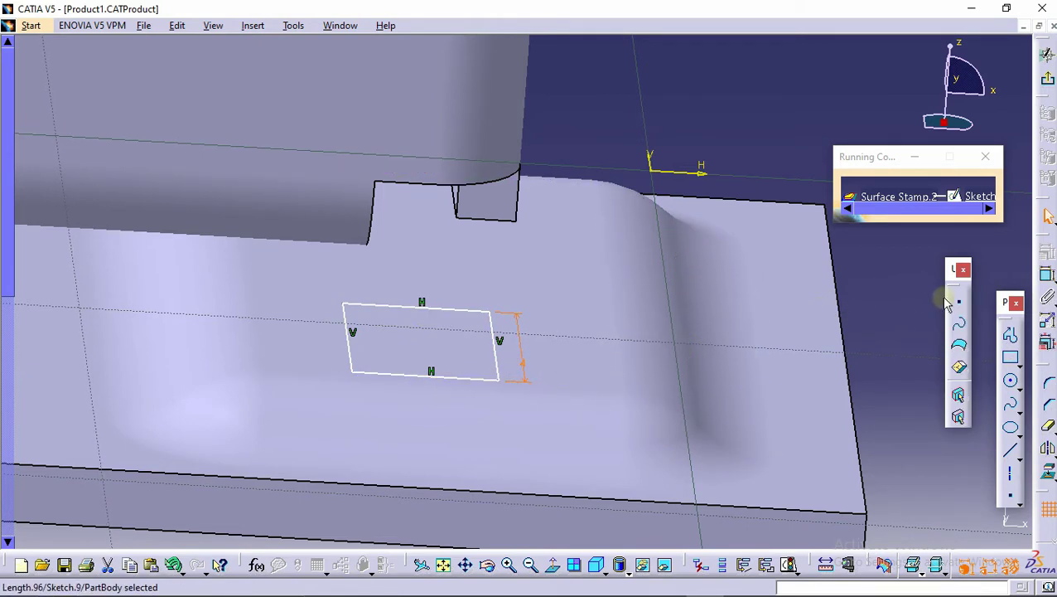
left_click(1045, 276)
left_click(483, 379)
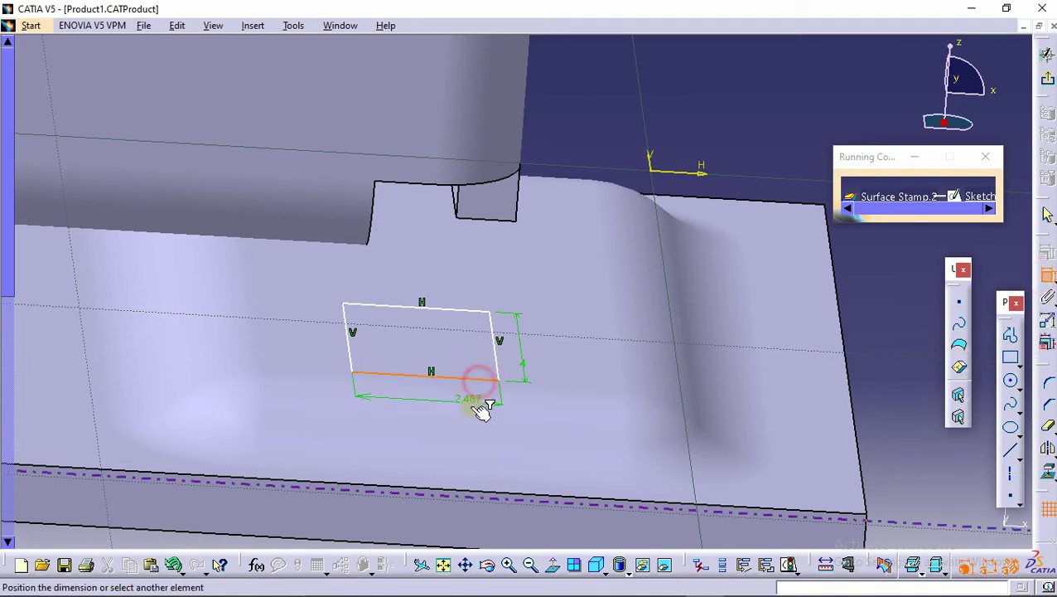
left_click(480, 407)
key("Escape")
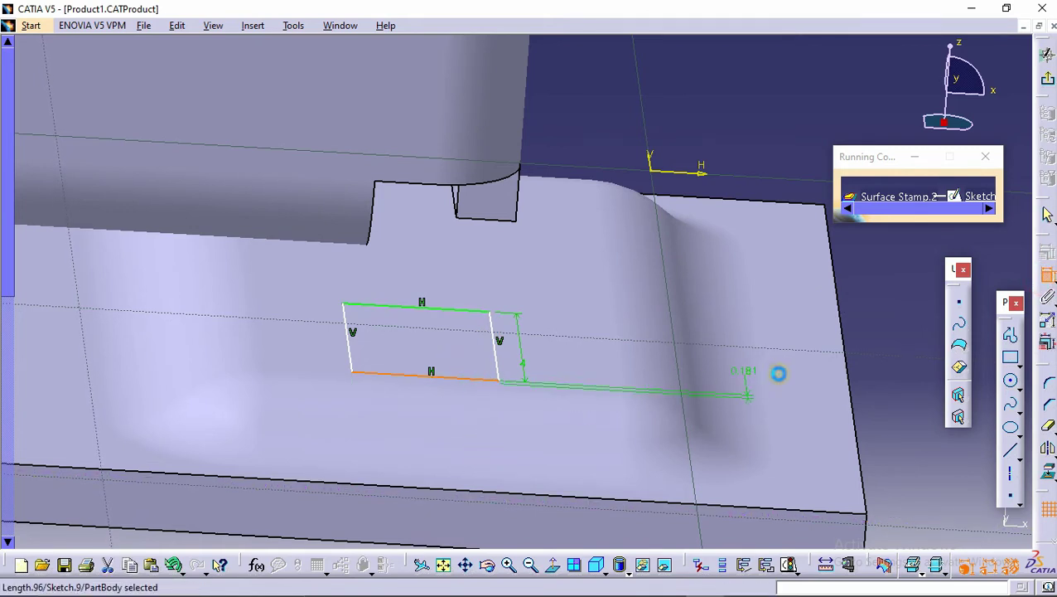
Dimension the rectangle's short edge running along the base and set it to 1.5 mm
left_click(1046, 278)
left_click(466, 378)
left_click(930, 417)
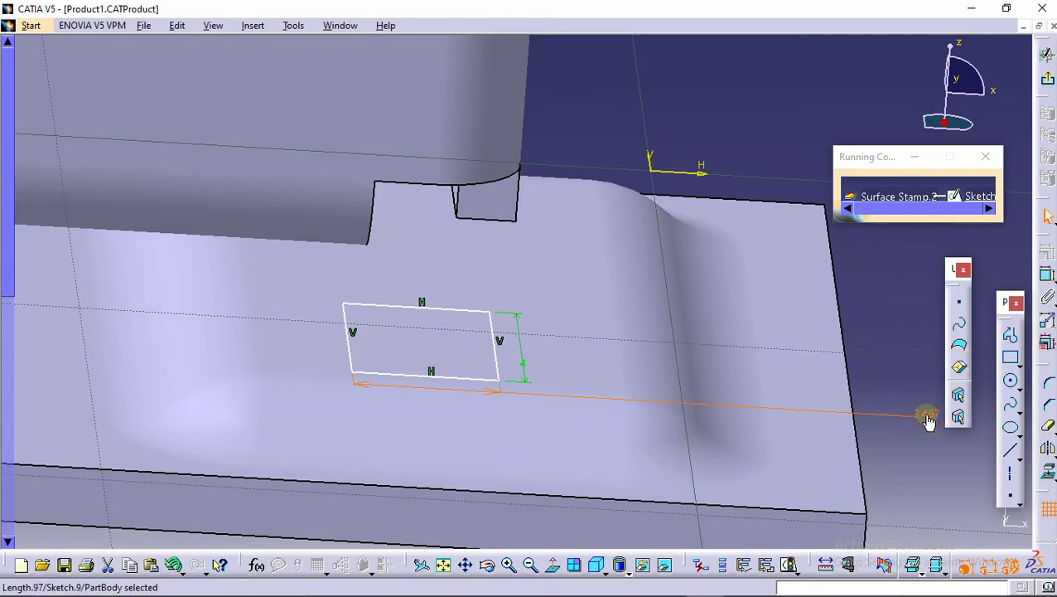
double_click(928, 416)
type("1.5")
key("Return")
mouse_move(701, 338)
middle_mouse_down()
mouse_move(649, 314)
mouse_move(694, 279)
mouse_move(597, 290)
mouse_move(484, 286)
mouse_move(491, 279)
mouse_move(502, 310)
mouse_move(498, 356)
mouse_move(495, 343)
mouse_move(467, 354)
mouse_move(495, 351)
middle_mouse_up()
mouse_move(484, 352)
middle_mouse_down()
mouse_move(458, 448)
mouse_move(489, 373)
mouse_move(371, 432)
mouse_move(446, 288)
mouse_move(532, 272)
middle_mouse_up()
left_click(380, 390)
left_click(1042, 274)
left_click(1042, 273)
left_click(379, 379)
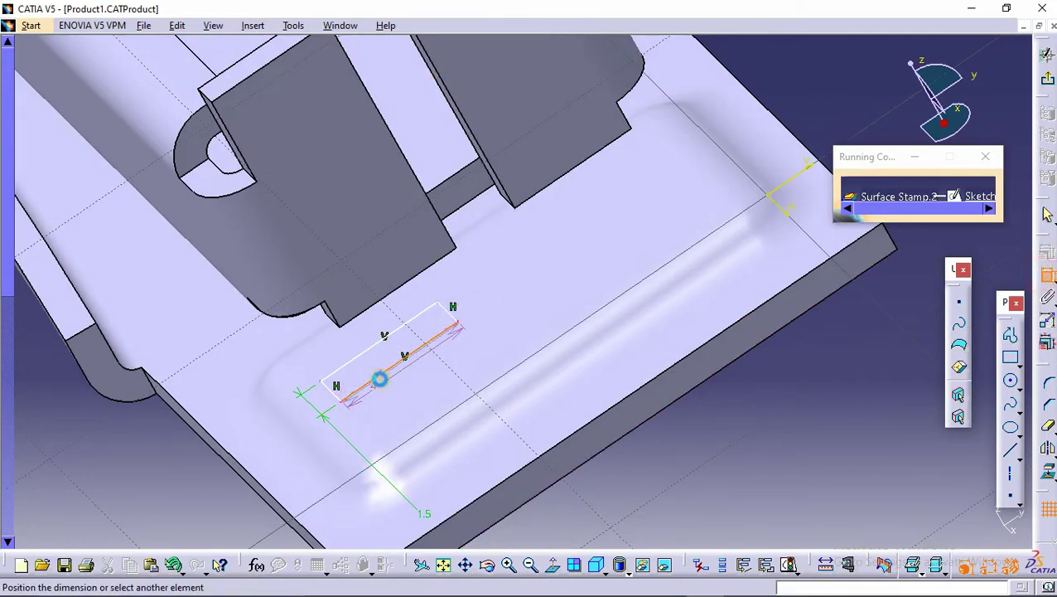
left_click(1048, 276)
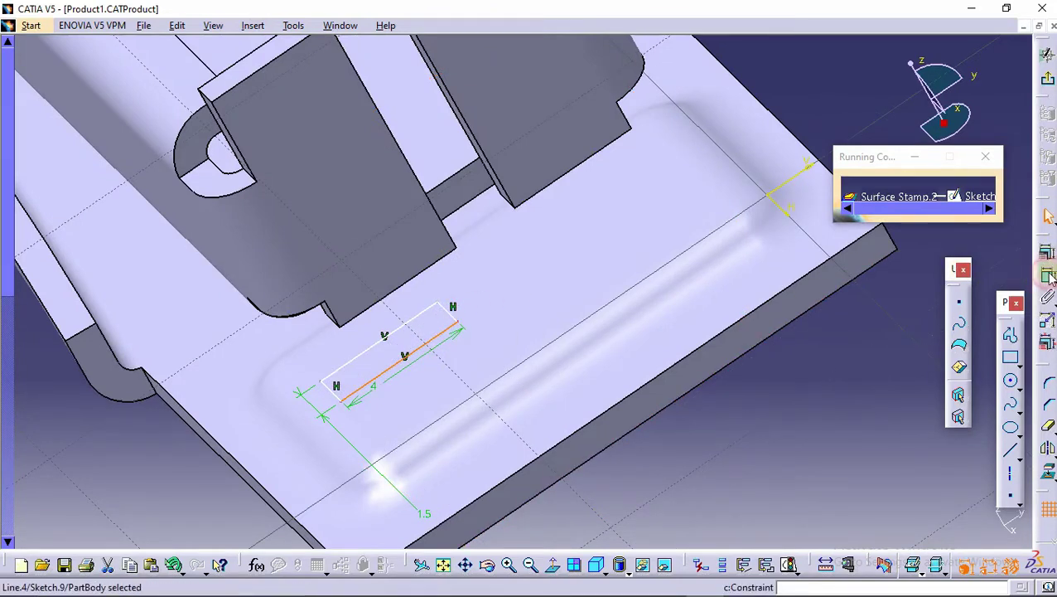
left_click(876, 346)
Constrain the rectangle's inner short edge to the base's centre plane with a 1.5 mm offset
left_click(1048, 276)
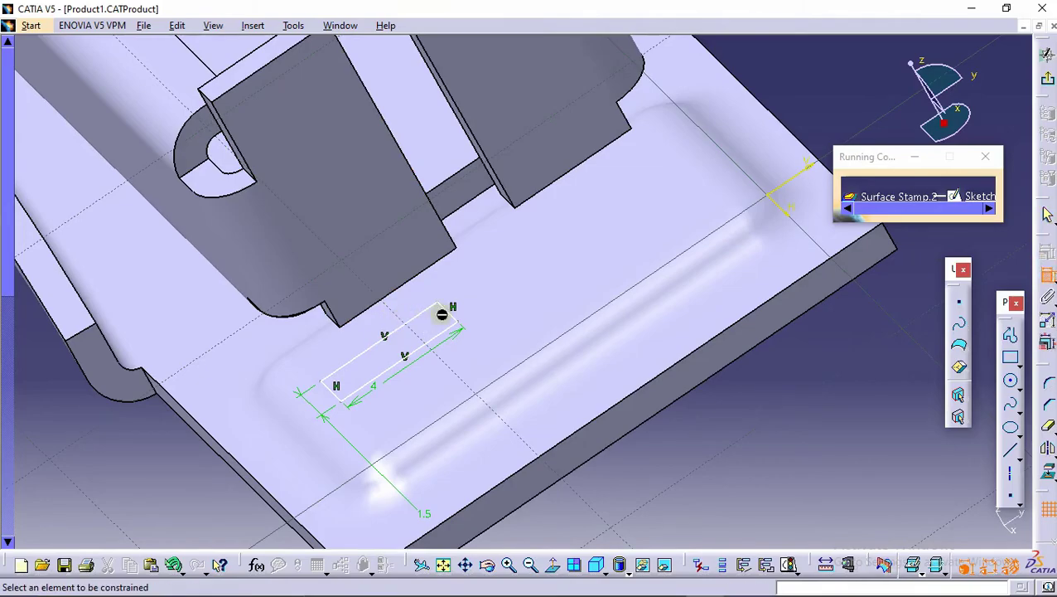
left_click(458, 317)
middle_click_drag(354, 174, 423, 356)
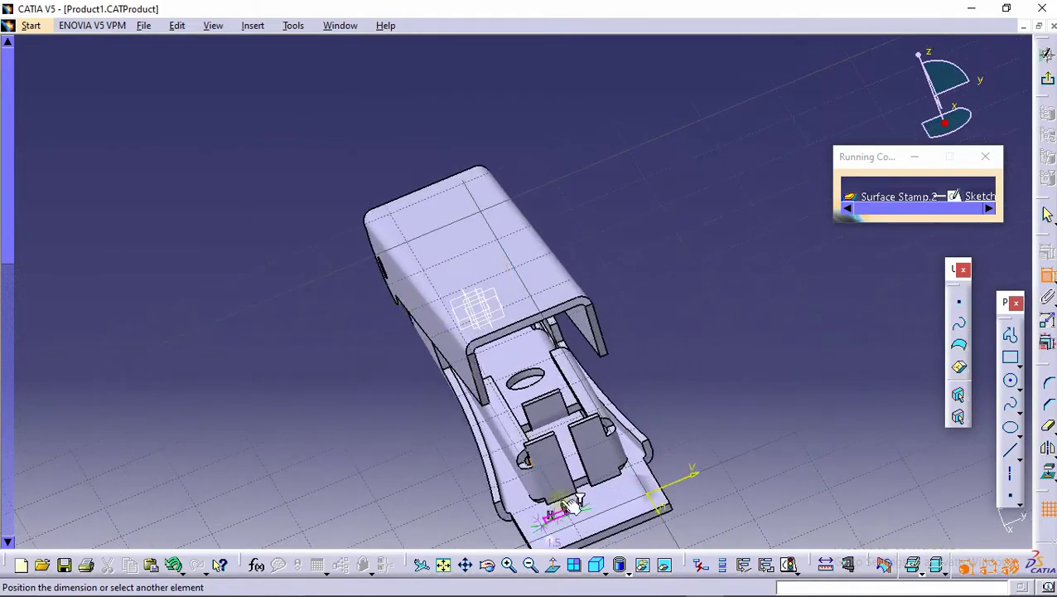
left_click(552, 564)
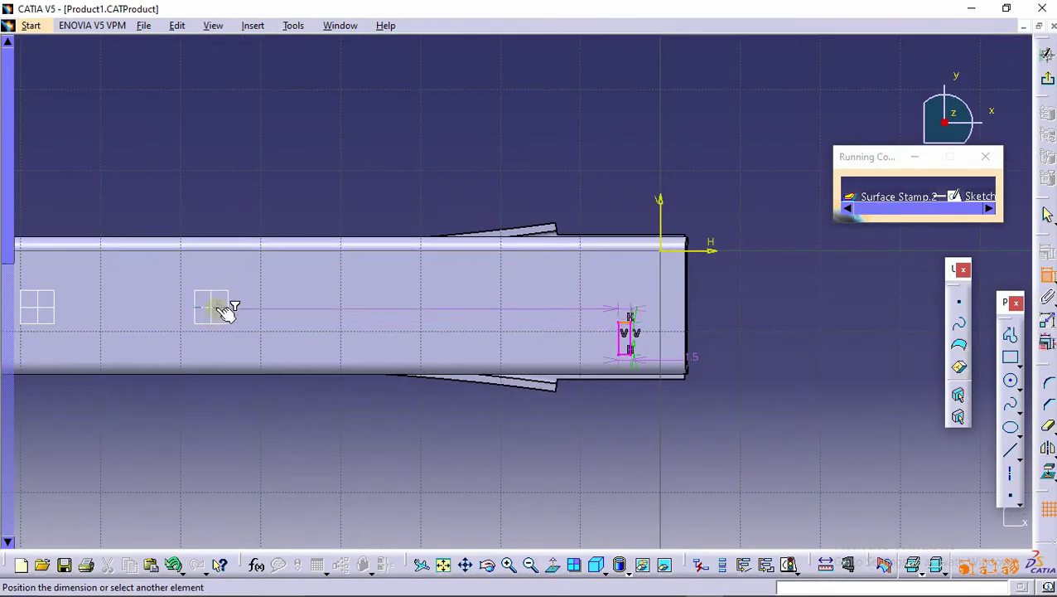
left_click(216, 308)
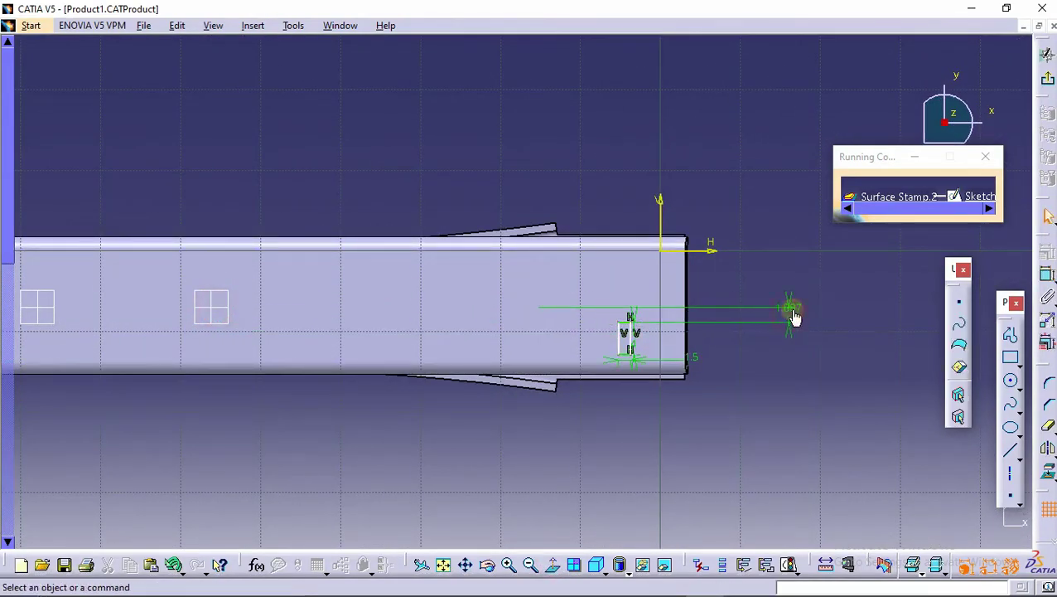
double_click(793, 315)
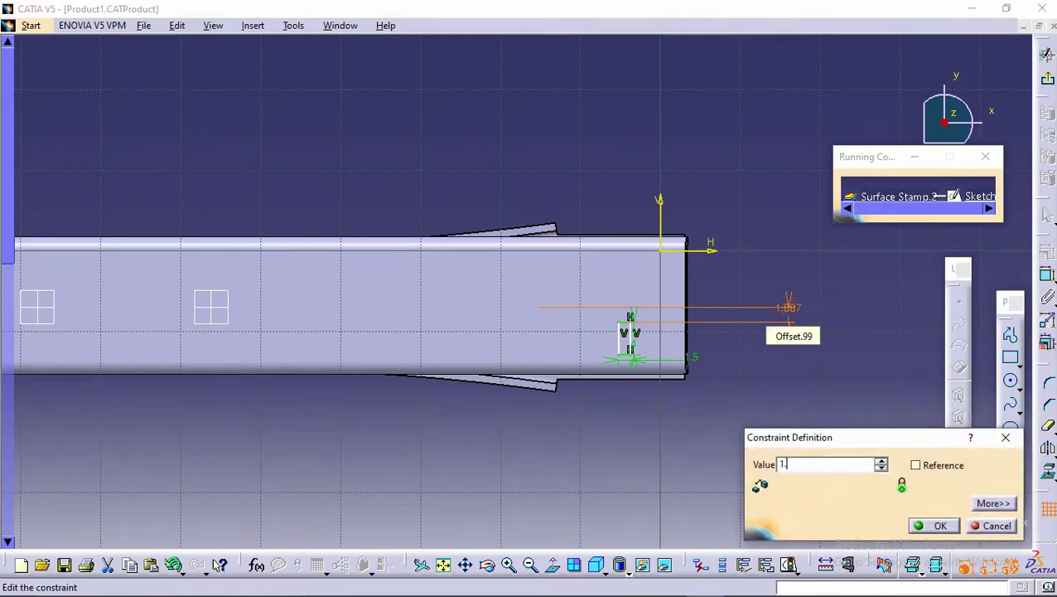
type("1.5")
key("Return")
Try twice to mirror the rectangle about the base's centre plane, and undo its offset dimension from that plane
middle_click_drag(702, 377, 753, 479)
mouse_move(797, 476)
left_mouse_down()
mouse_move(691, 323)
mouse_move(695, 330)
left_mouse_up()
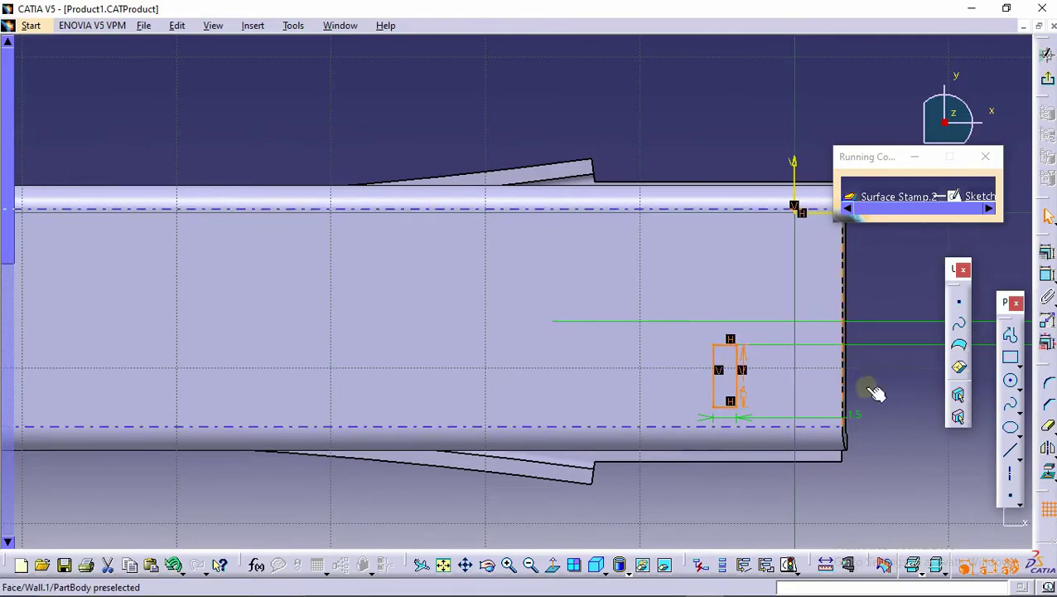
left_click(1049, 450)
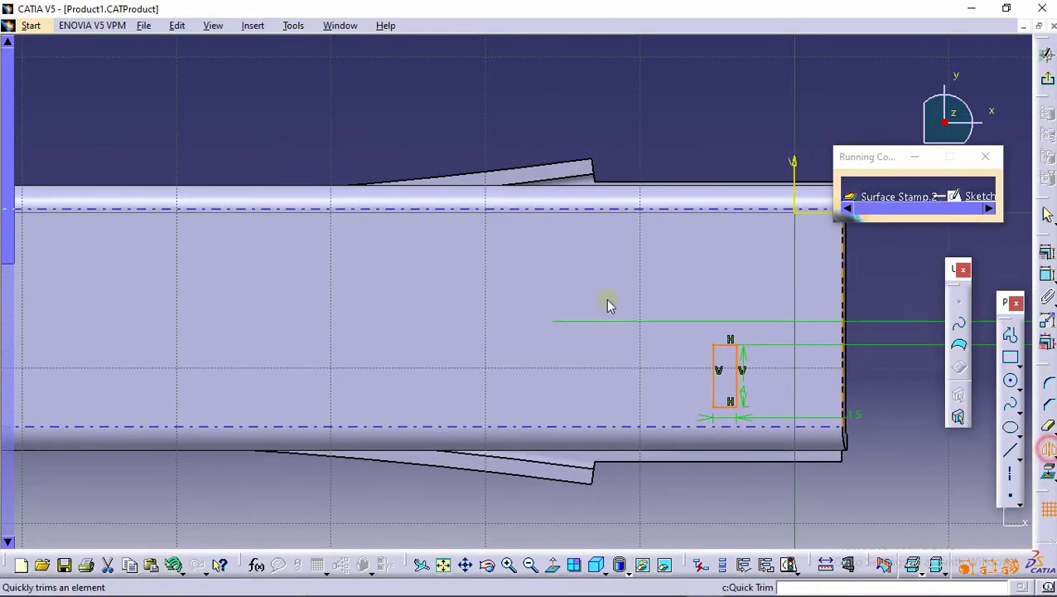
middle_click_drag(576, 278, 561, 382)
left_click(284, 309)
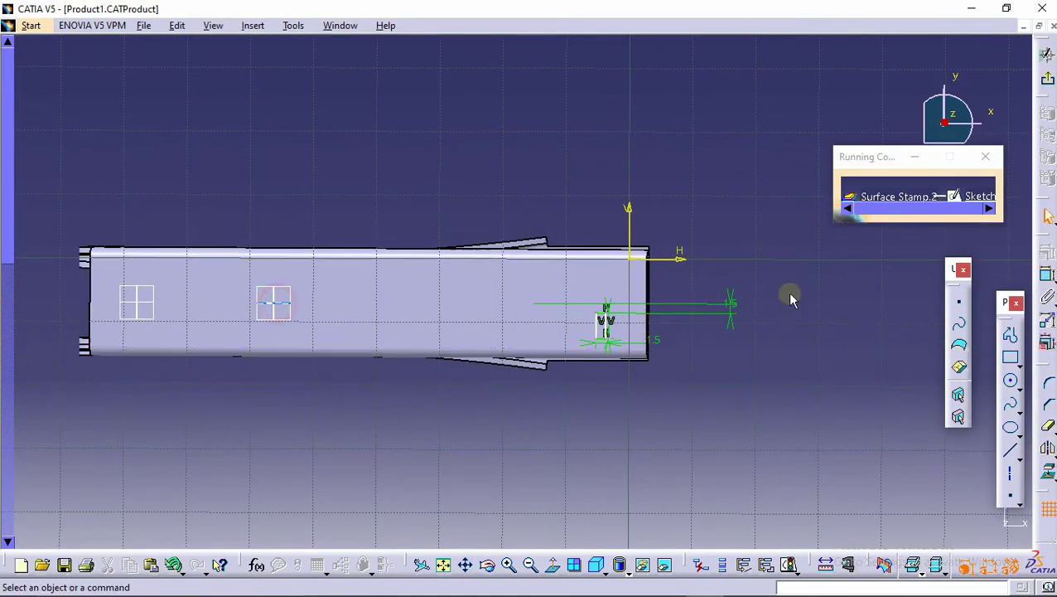
middle_click_drag(503, 377, 636, 445)
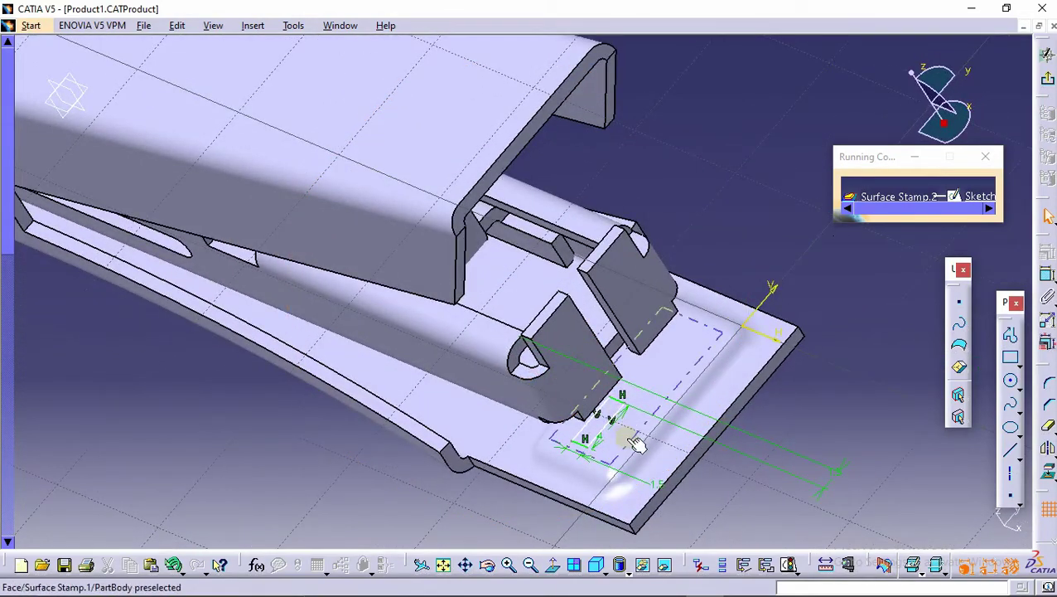
left_click(936, 429)
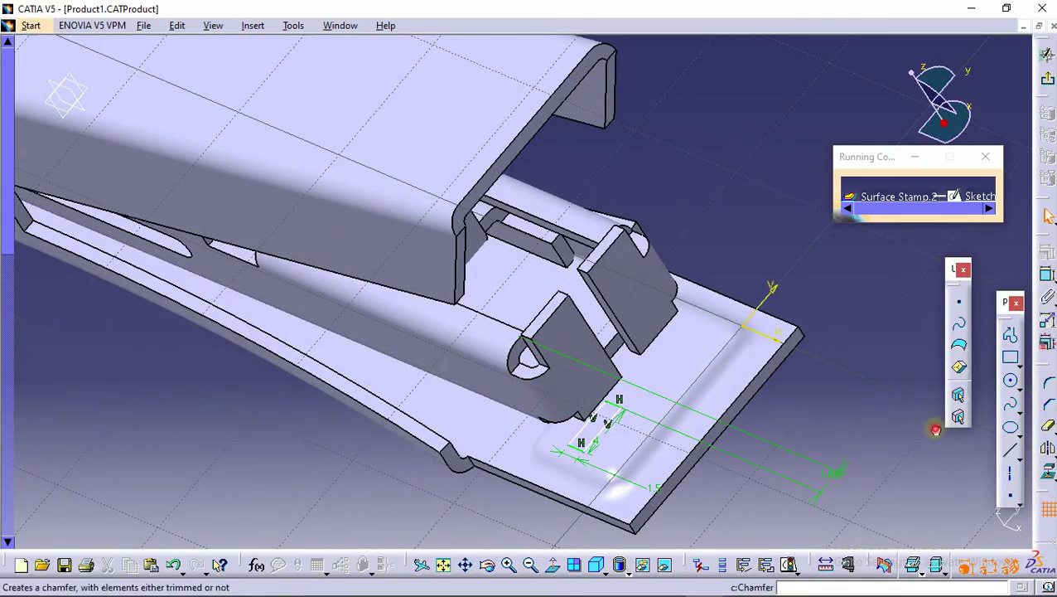
left_click_drag(633, 461, 542, 425)
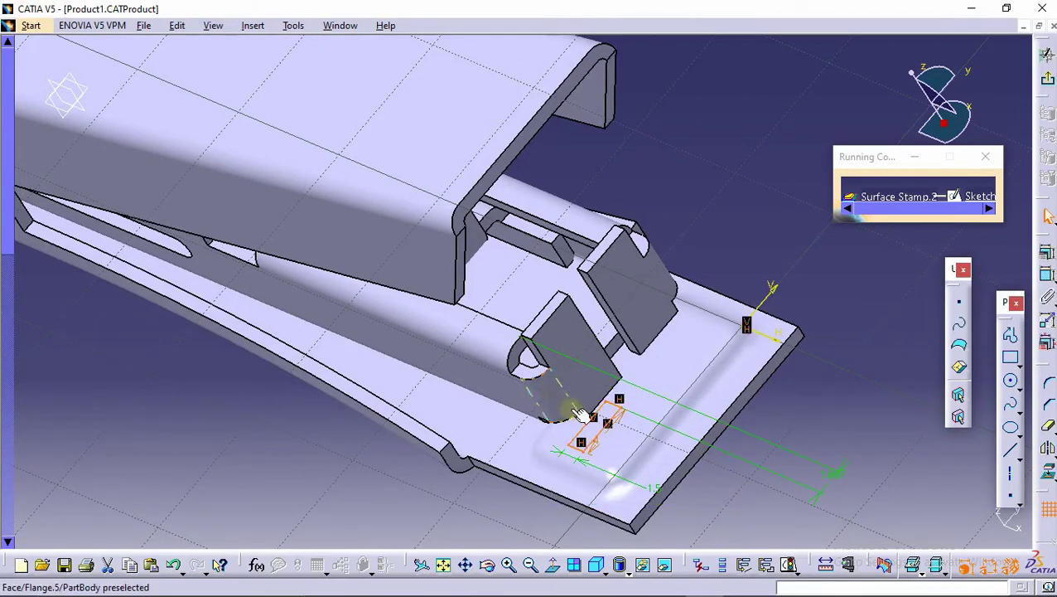
left_click(1048, 447)
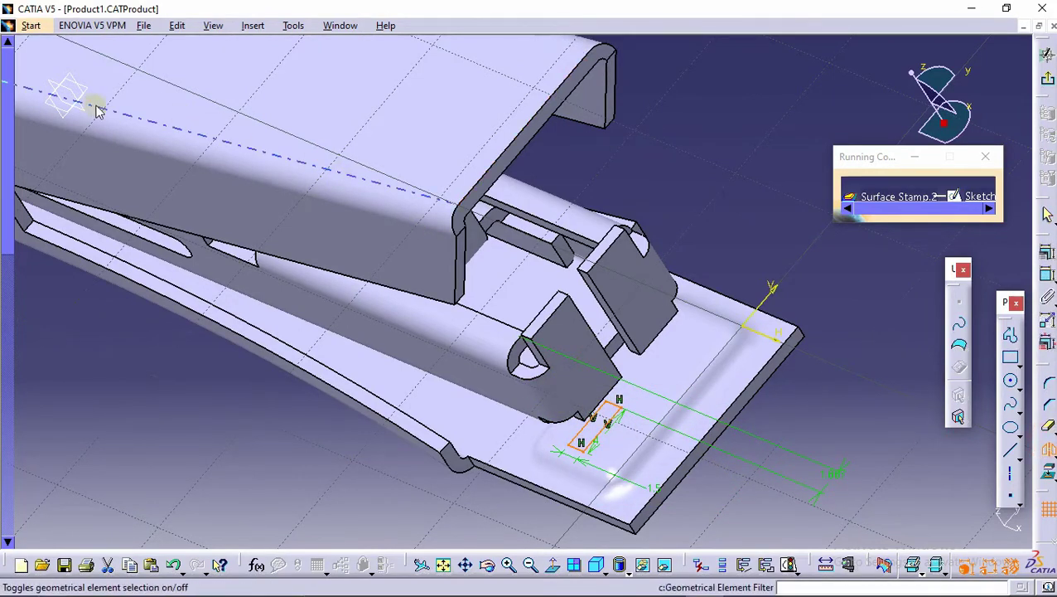
left_click(69, 89)
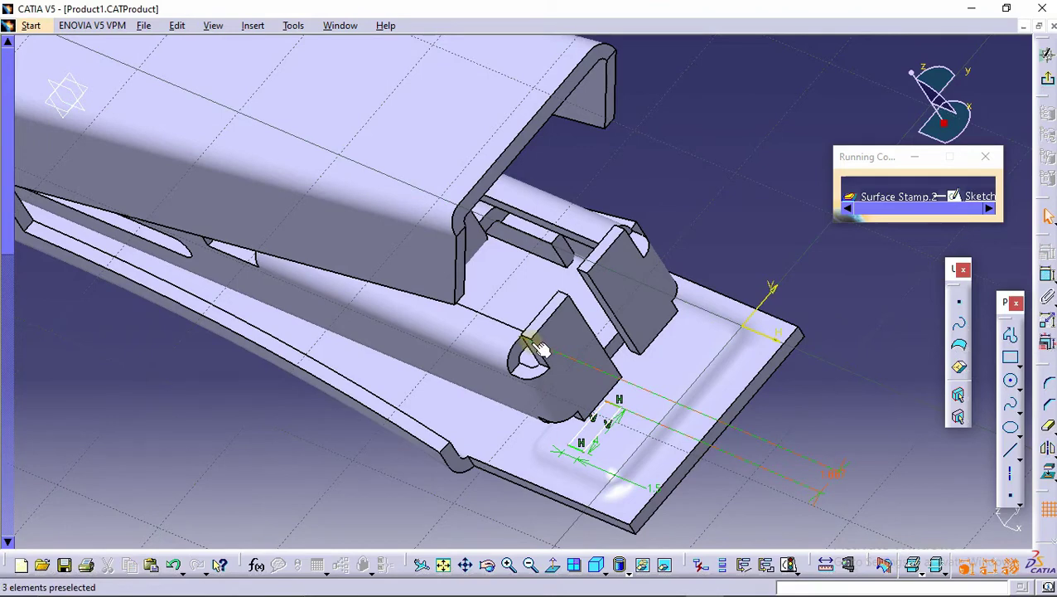
key("ctrl+z")
Exit the profile sketch and preview the second surface stamp with its existing parameters, closing the resulting message
left_click(1047, 78)
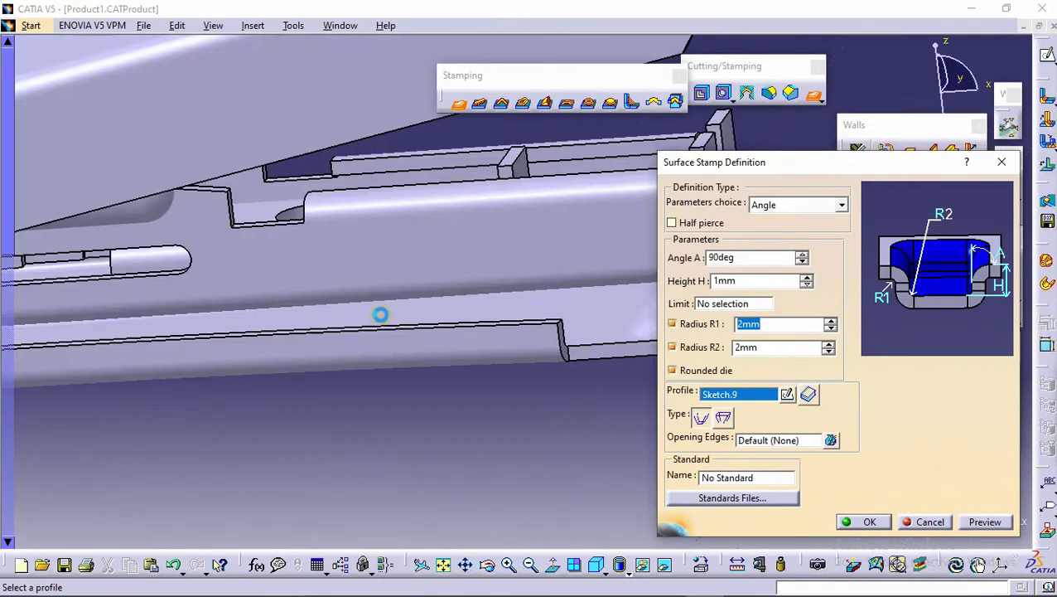
middle_click_drag(380, 313, 229, 323)
mouse_move(542, 308)
middle_mouse_down()
mouse_move(341, 319)
mouse_move(344, 303)
middle_mouse_up()
left_click(980, 520)
left_click(647, 344)
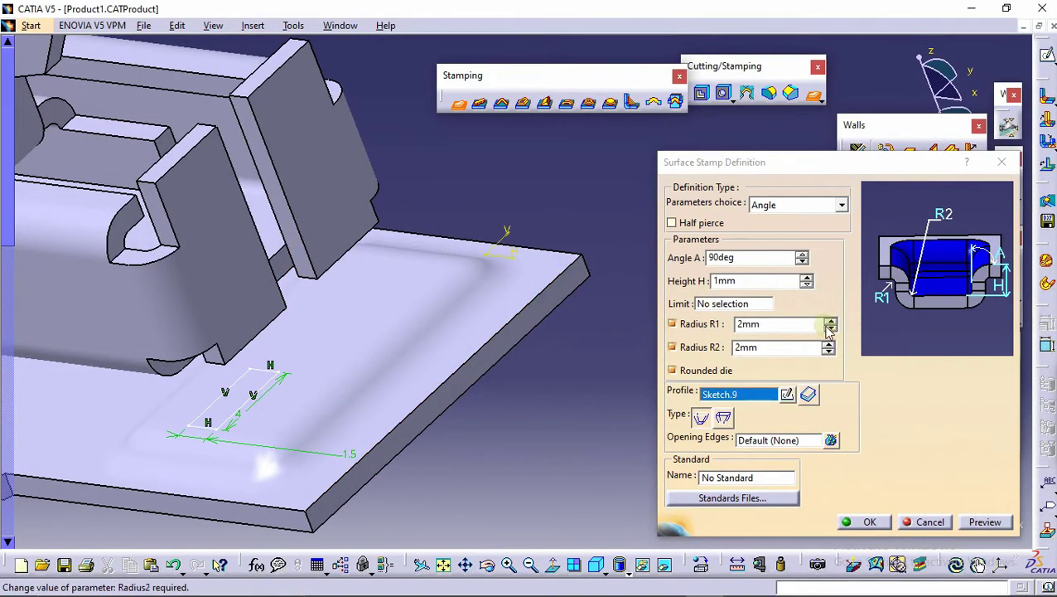
Set the stamp's radii R1 and R2 to 1 mm each and preview it again, closing the resulting message
left_click(830, 328)
left_click(830, 352)
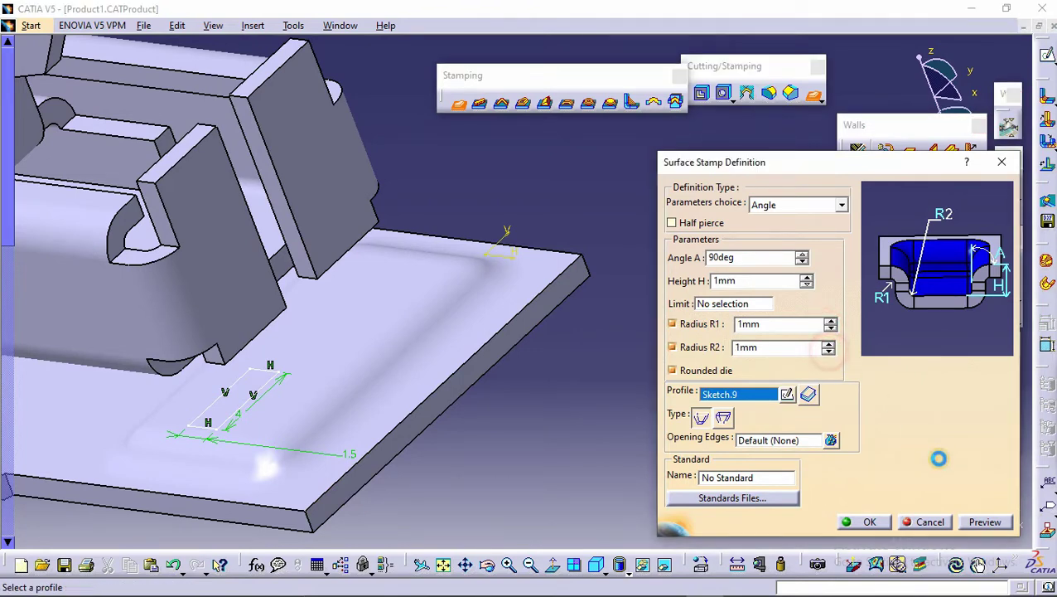
left_click(982, 521)
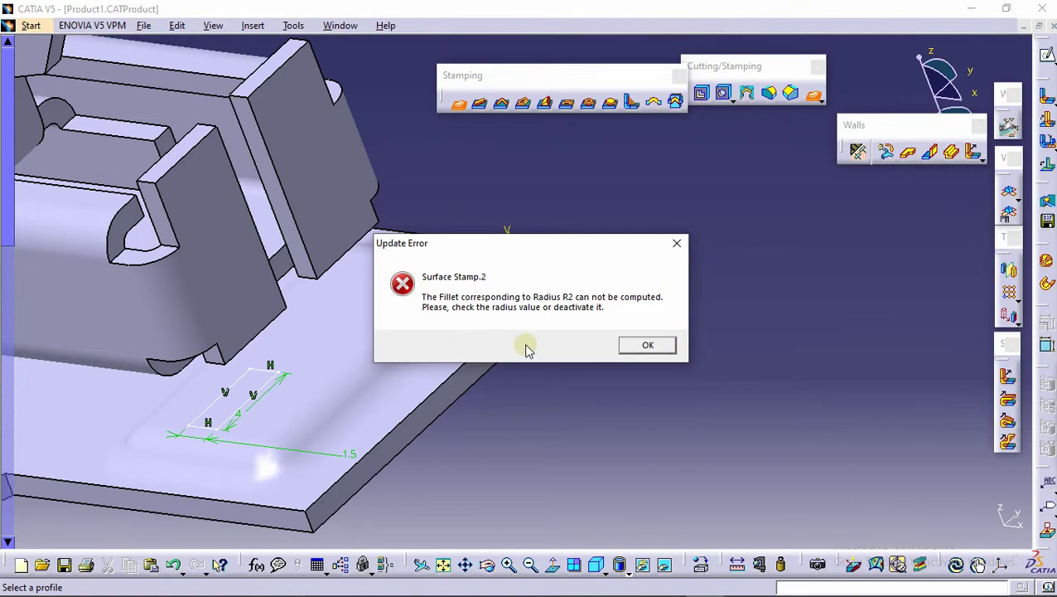
left_click(651, 346)
Examine the second stamp's previewed shape and direction on the raised face from above and from the side
middle_click_drag(511, 260, 498, 290)
mouse_move(313, 307)
middle_mouse_down()
mouse_move(463, 267)
mouse_move(432, 264)
mouse_move(415, 349)
mouse_move(437, 302)
mouse_move(472, 266)
mouse_move(479, 324)
middle_mouse_up()
mouse_move(448, 383)
middle_mouse_down()
mouse_move(382, 323)
mouse_move(456, 345)
middle_mouse_up()
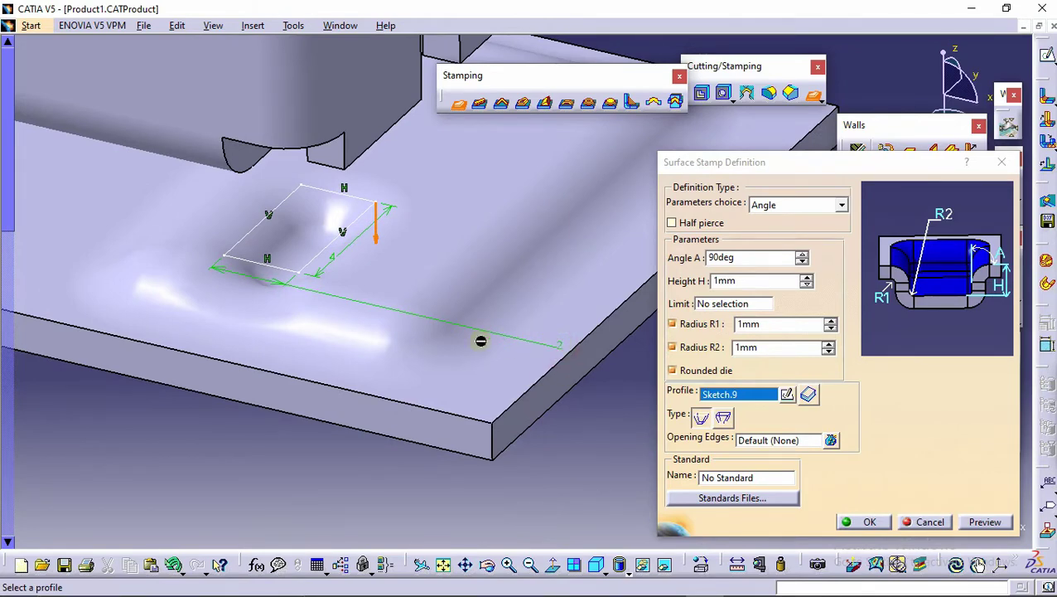
mouse_move(523, 357)
middle_mouse_down()
mouse_move(609, 368)
mouse_move(524, 442)
mouse_move(468, 363)
middle_mouse_up()
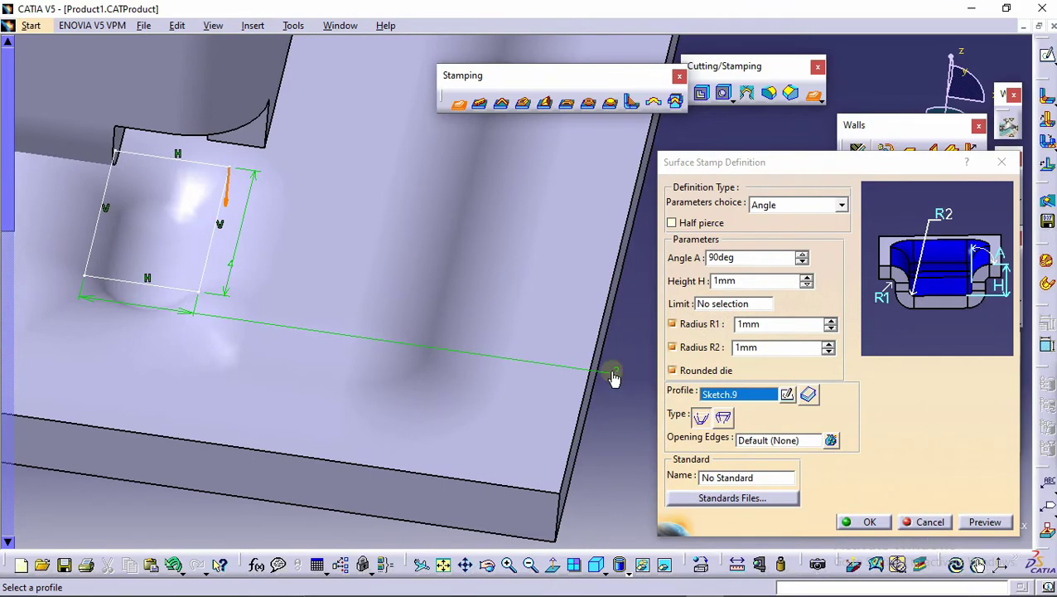
mouse_move(293, 245)
middle_mouse_down()
mouse_move(314, 331)
mouse_move(261, 363)
middle_mouse_up()
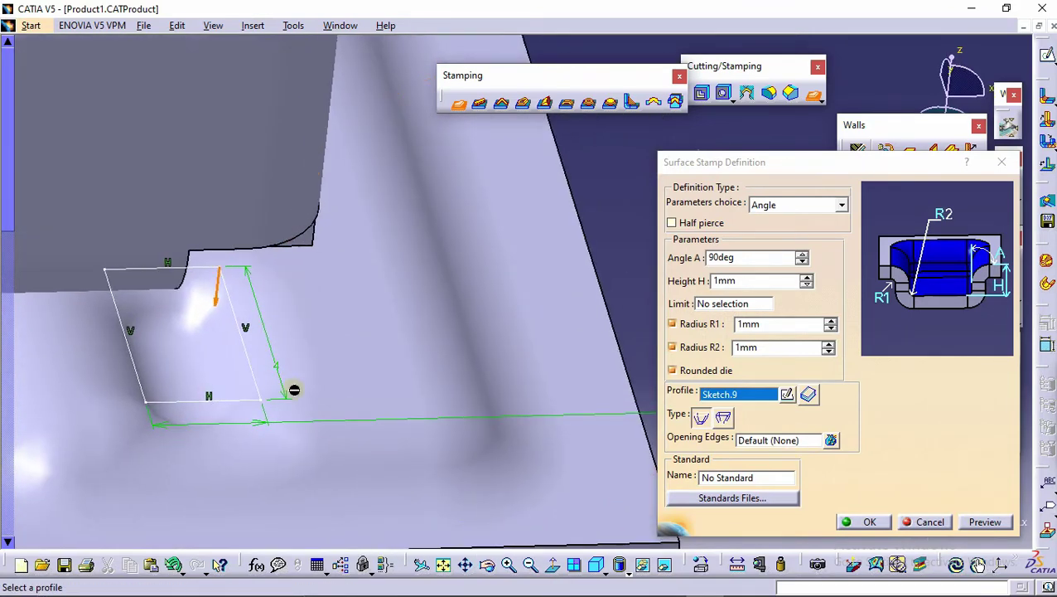
middle_click_drag(256, 326, 291, 386)
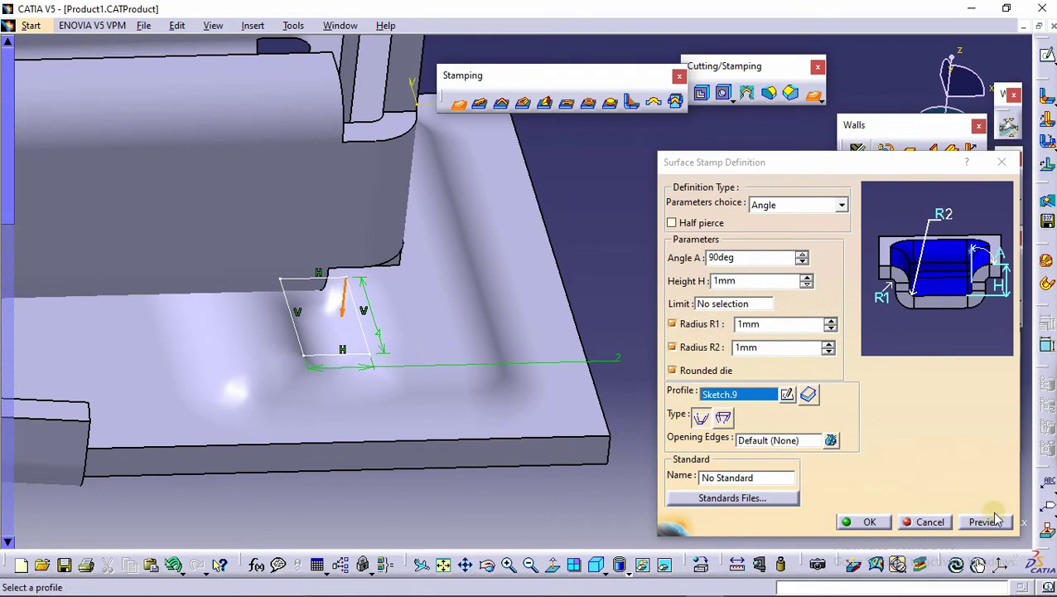
mouse_move(505, 373)
middle_mouse_down()
mouse_move(401, 309)
mouse_move(492, 283)
mouse_move(394, 224)
middle_mouse_up()
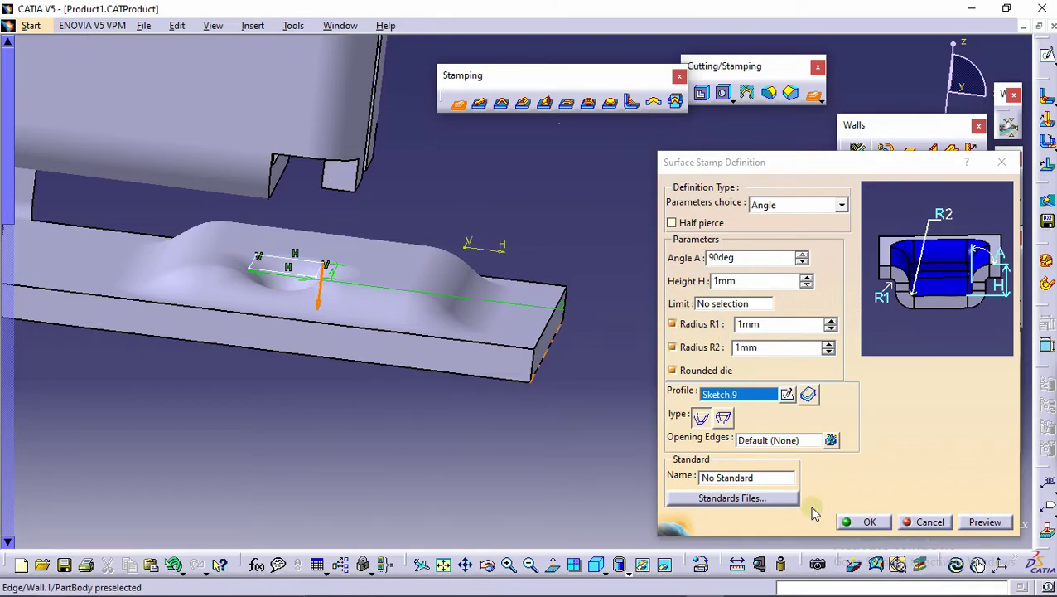
Create the second surface stamp from its defined parameters and check its shape on the raised face
left_click(871, 522)
middle_click_drag(754, 454, 915, 281)
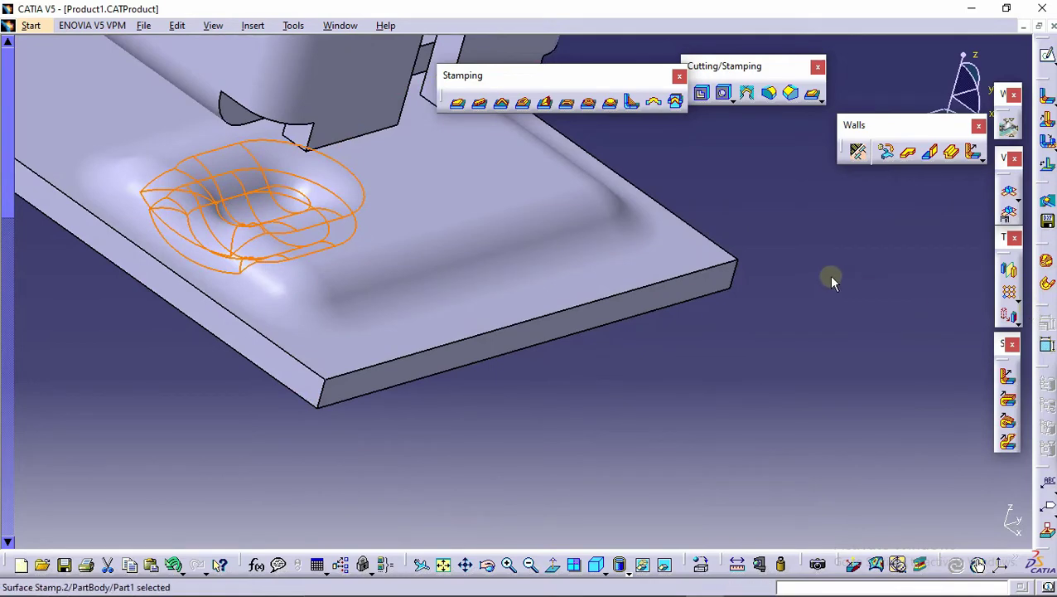
left_click(821, 253)
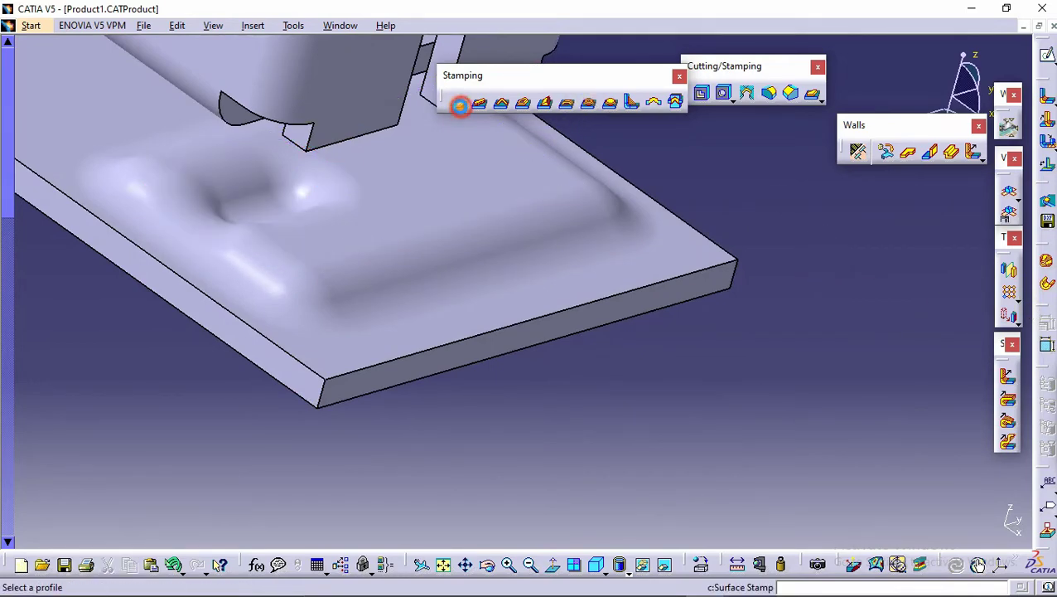
Open a profile sketch on the base plate for a third surface stamp and project the second stamp's hidden rectangular profile into it
left_click(787, 394)
left_click(550, 234)
middle_click_drag(479, 217, 538, 311)
left_click(479, 217)
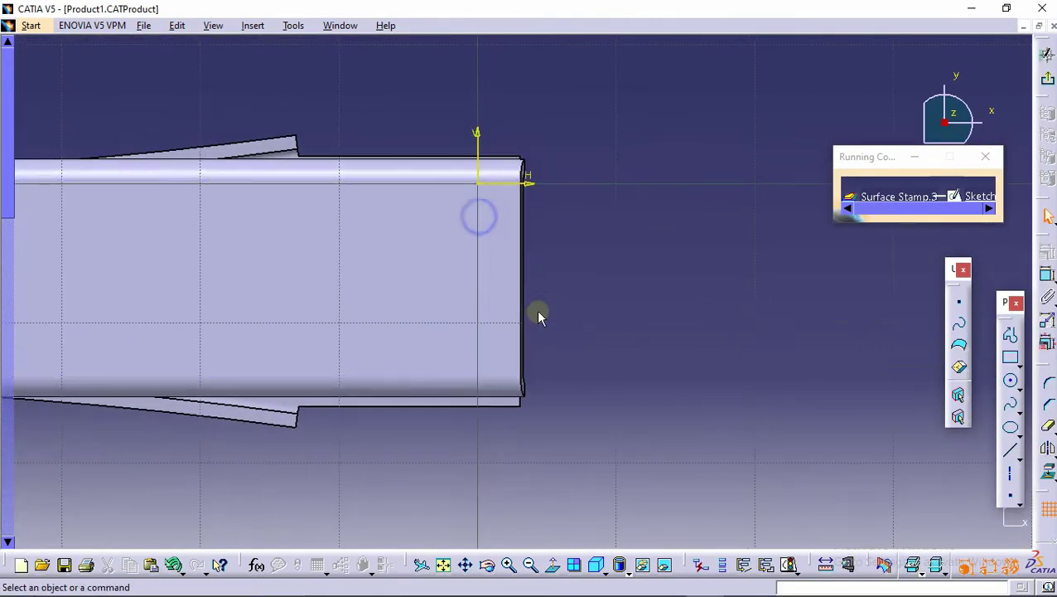
left_click(643, 566)
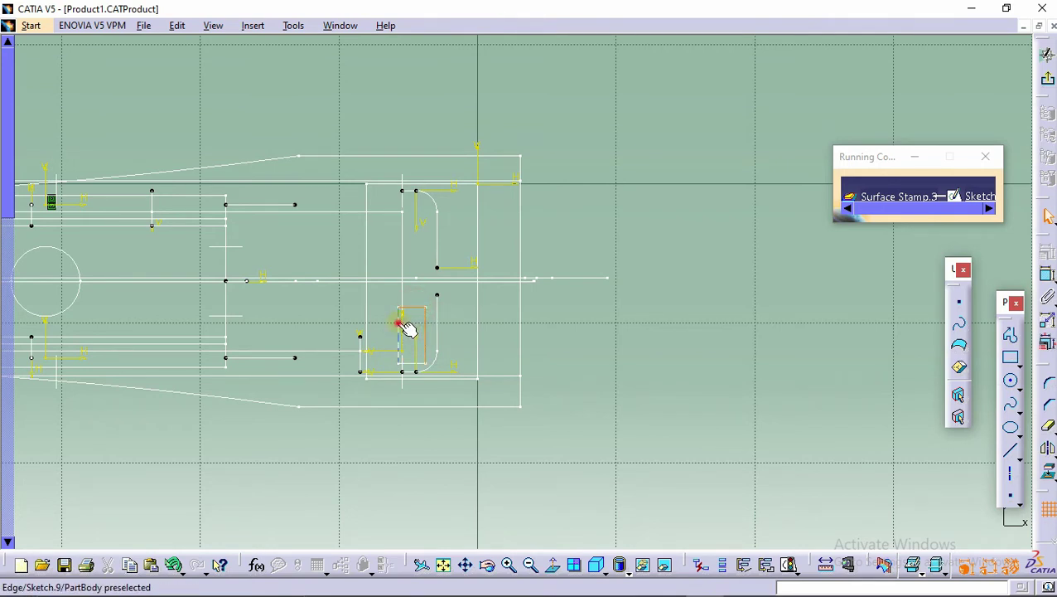
left_click(1049, 471)
left_click(665, 564)
Try to mirror the projected rectangle about the zx plane, and undo the attempt
left_click_drag(532, 441, 362, 284)
left_click(1048, 447)
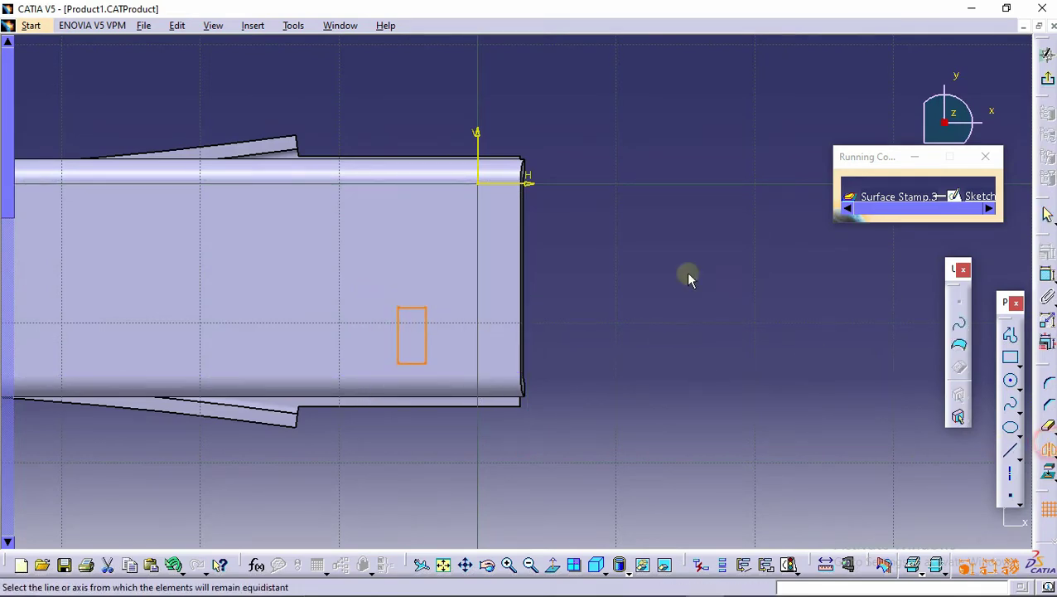
middle_click_drag(748, 313, 673, 340, "ctrl")
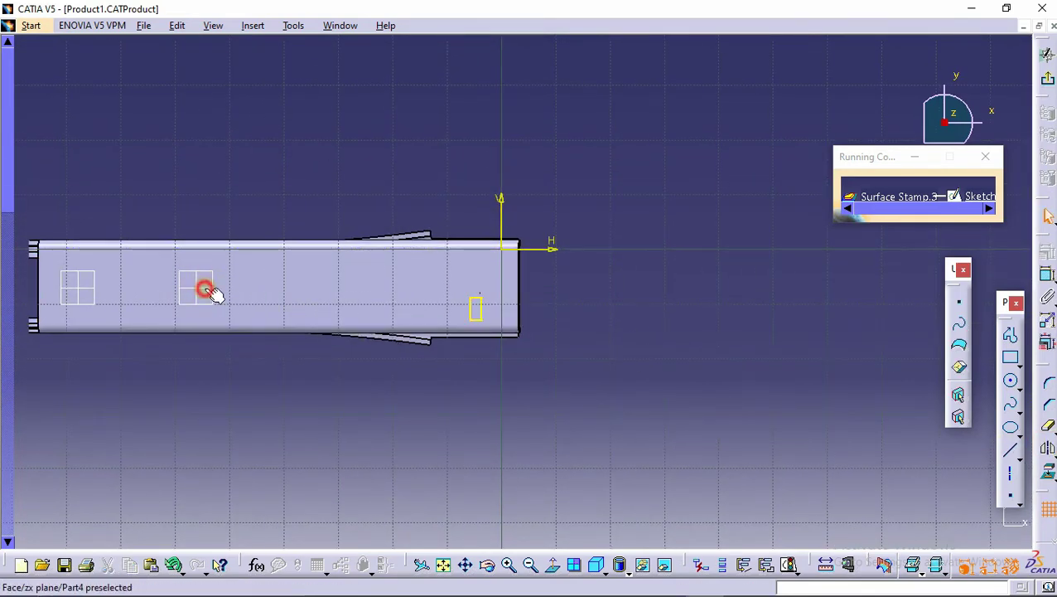
middle_click_drag(366, 319, 508, 114)
key("ctrl+z")
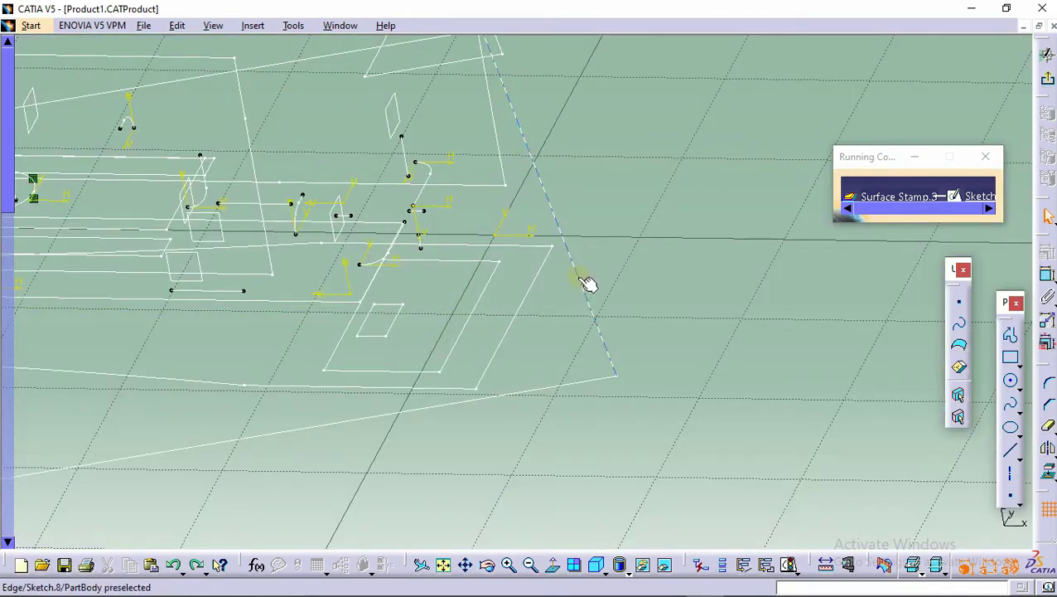
Mirror the projected rectangle about the base's lengthwise centre plane, with the visible geometry shown again
left_click(664, 561)
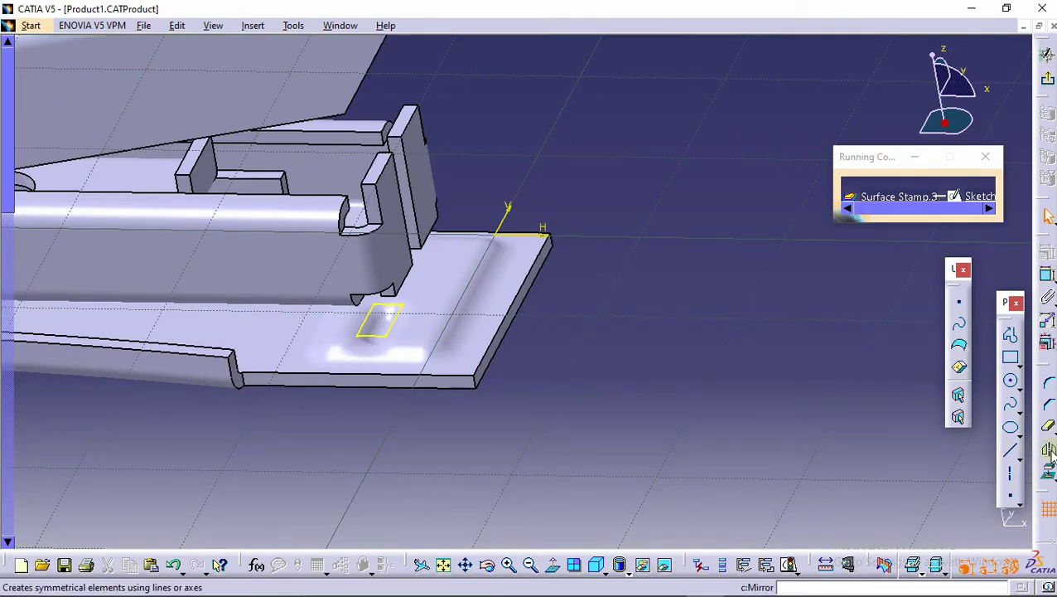
left_click(1048, 449)
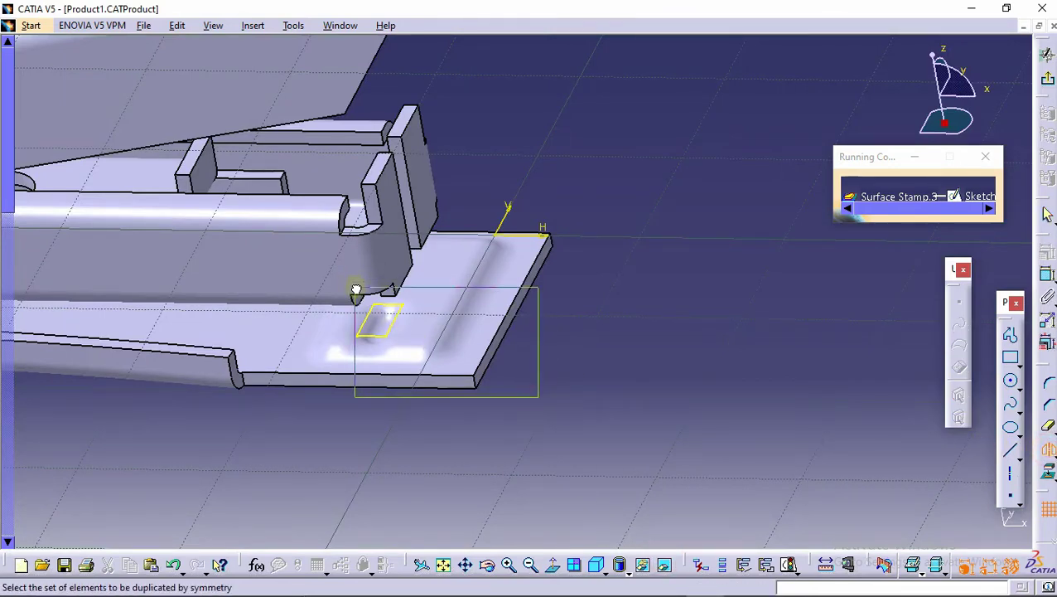
left_click(377, 323)
middle_click_drag(390, 265, 422, 347)
middle_click_drag(322, 307, 580, 359)
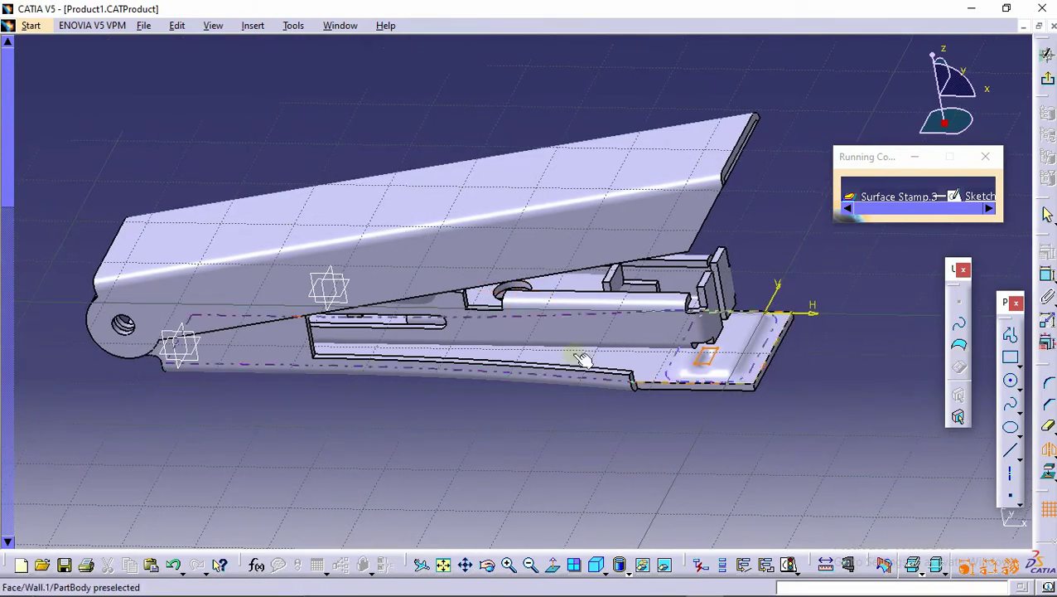
left_click(205, 338)
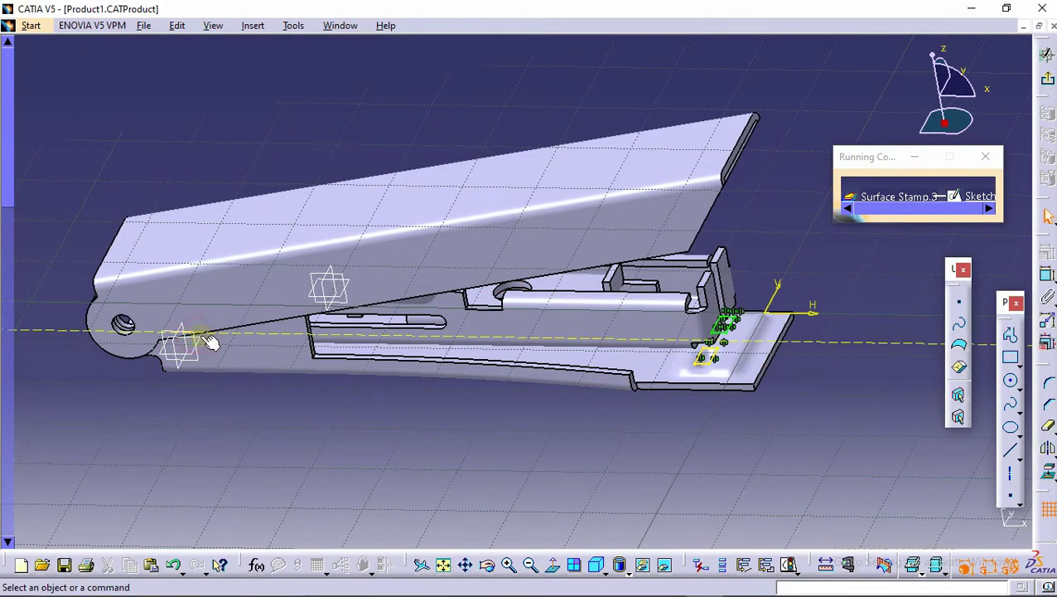
Delete the original projected rectangle over the second stamp, keeping only its mirrored copy
middle_click_drag(629, 331, 422, 114)
mouse_move(732, 426)
left_mouse_down()
mouse_move(545, 226)
mouse_move(542, 262)
mouse_move(547, 248)
left_mouse_up()
key("Delete")
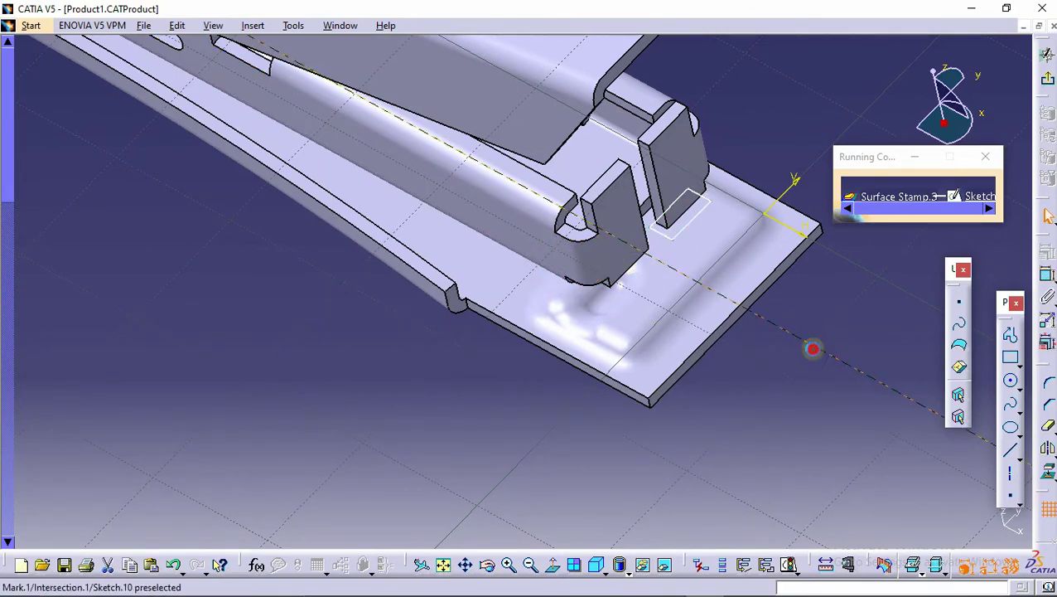
Exit the sketch and create the third surface stamp with a 90deg angle, 1 mm height and 1 mm radii
left_click(1048, 53)
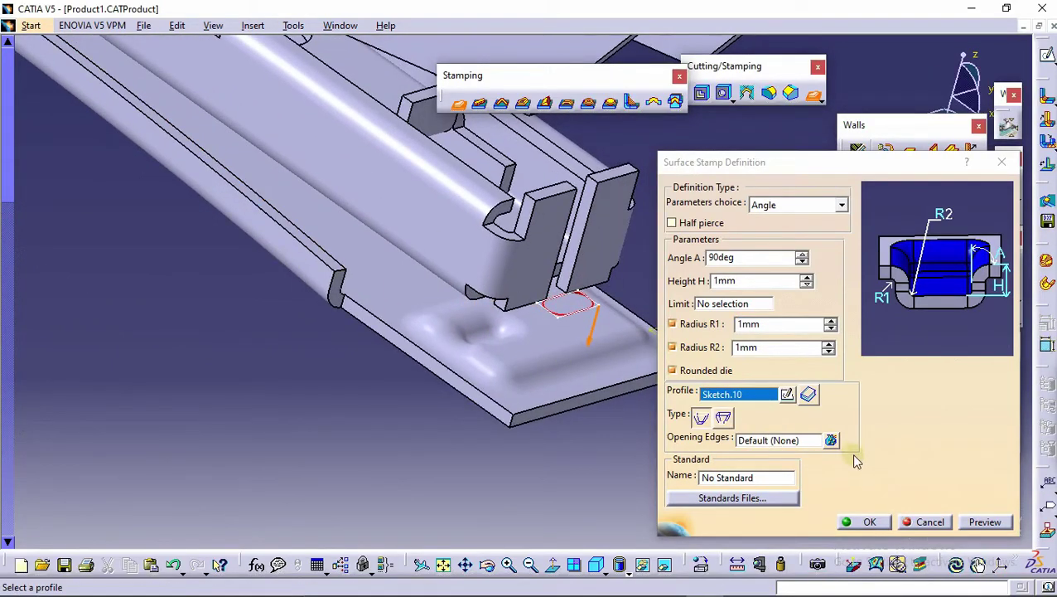
left_click(844, 525)
middle_click_drag(779, 278, 415, 189)
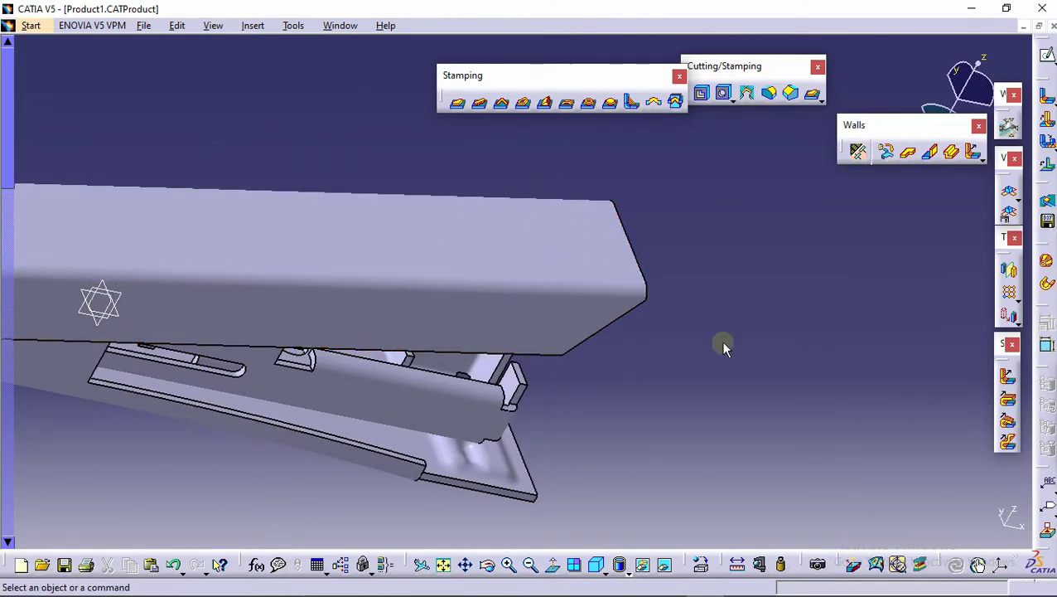
middle_click_drag(555, 332, 472, 329)
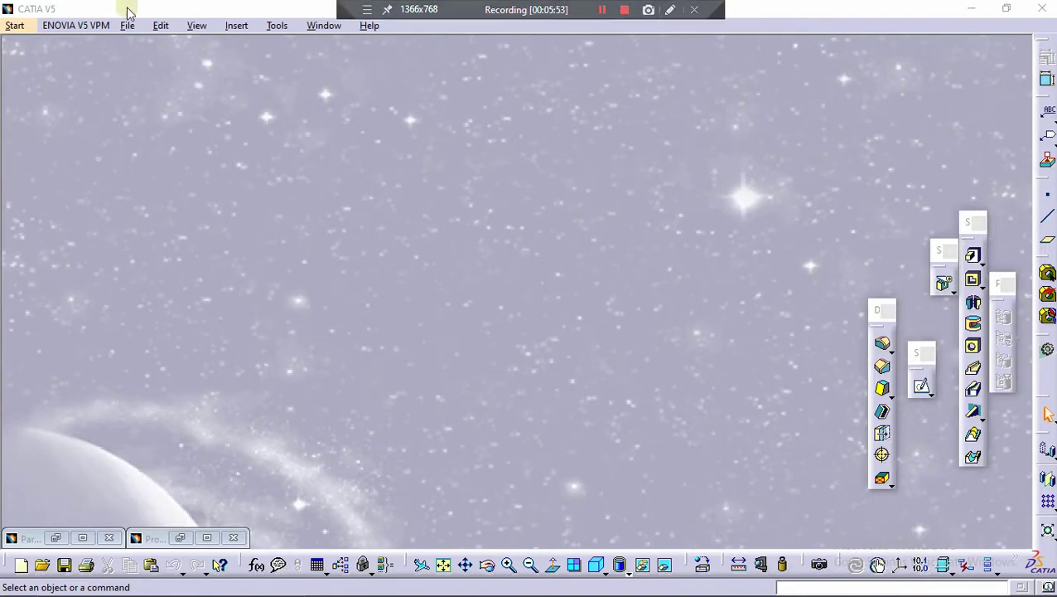
Create a new part named Part5 in Part Design with hybrid design enabled, and maximise its window
left_click(14, 25)
mouse_move(58, 64)
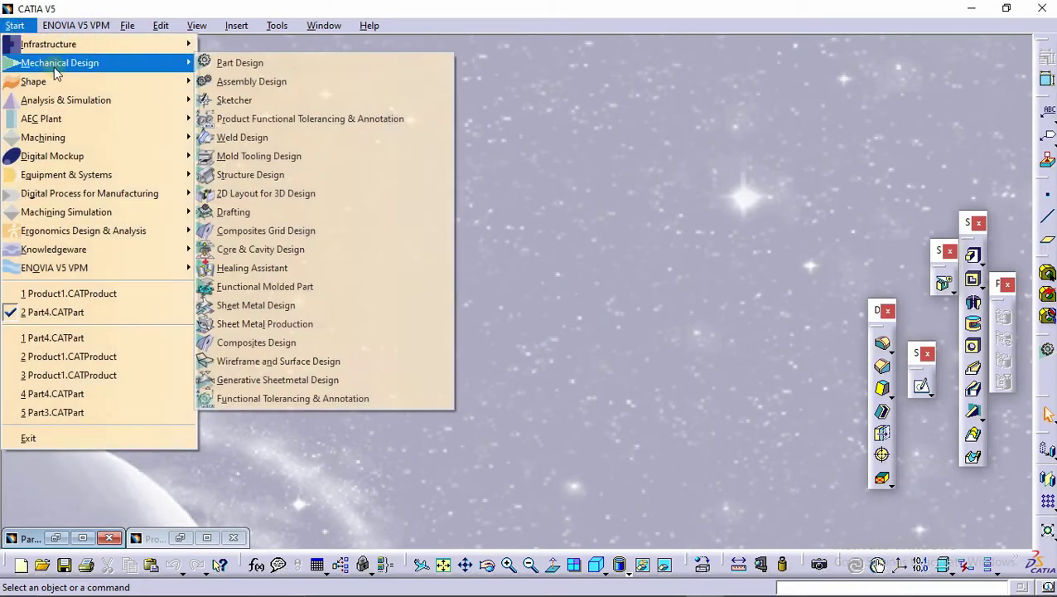
left_click(334, 60)
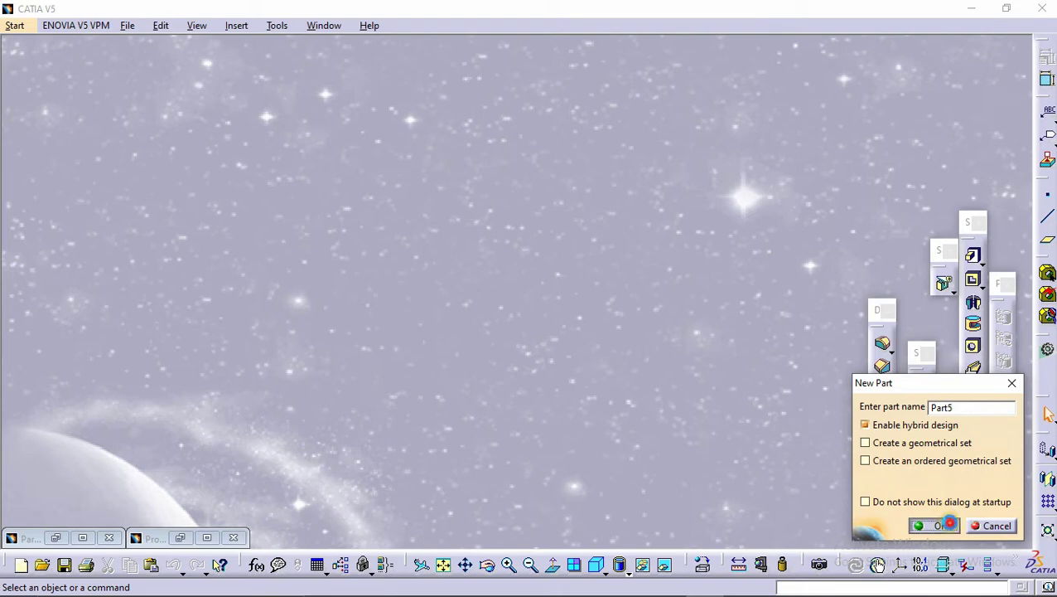
left_click(949, 524)
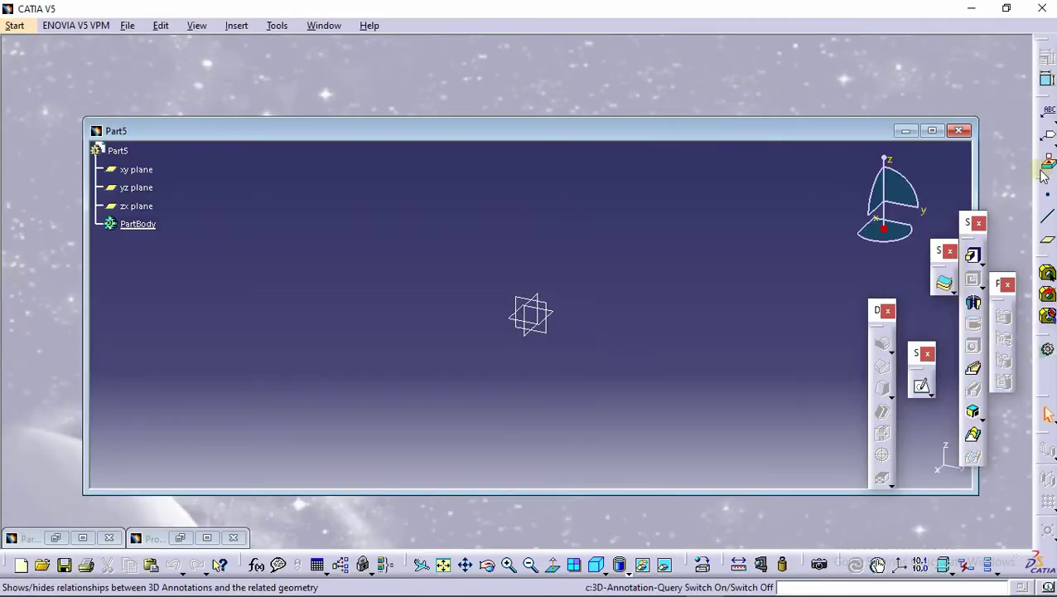
left_click(931, 130)
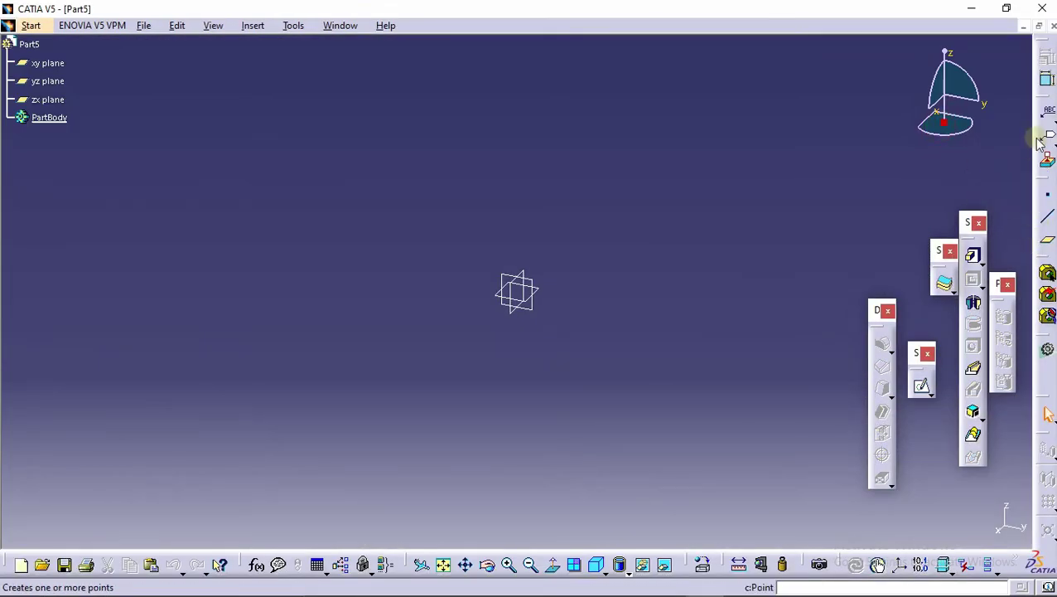
Sketch a circle about 134 mm in diameter on the xy plane, centred on the horizontal axis away from the origin
left_click(923, 387)
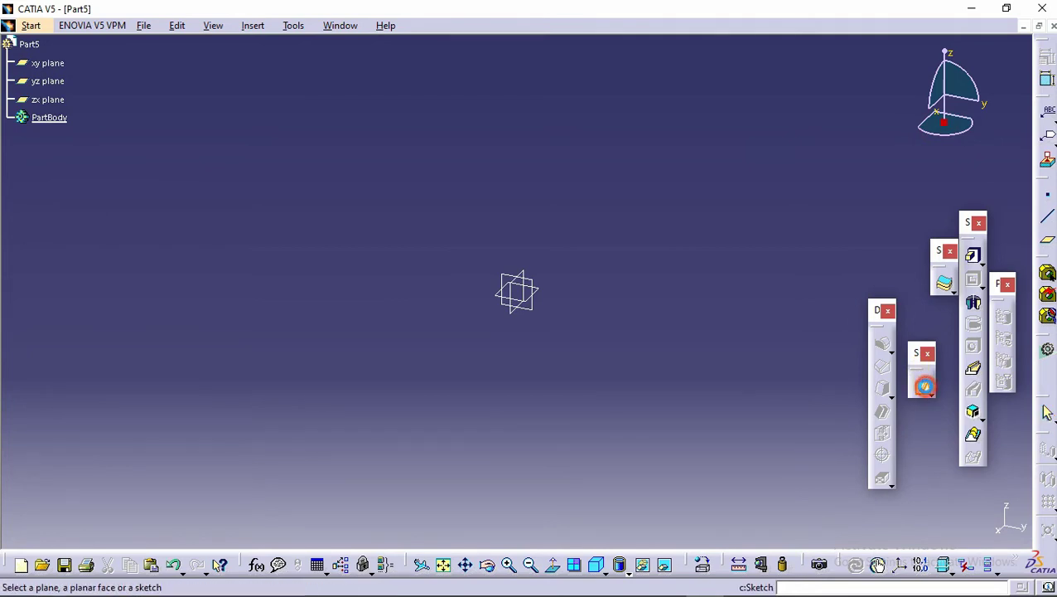
left_click(535, 284)
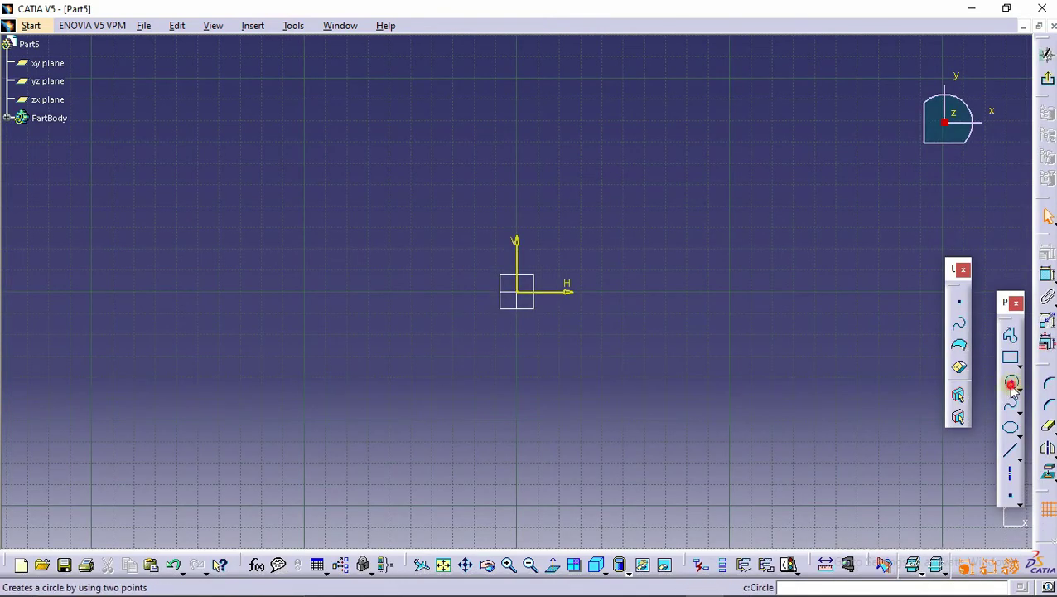
left_click(1013, 386)
left_click(696, 291)
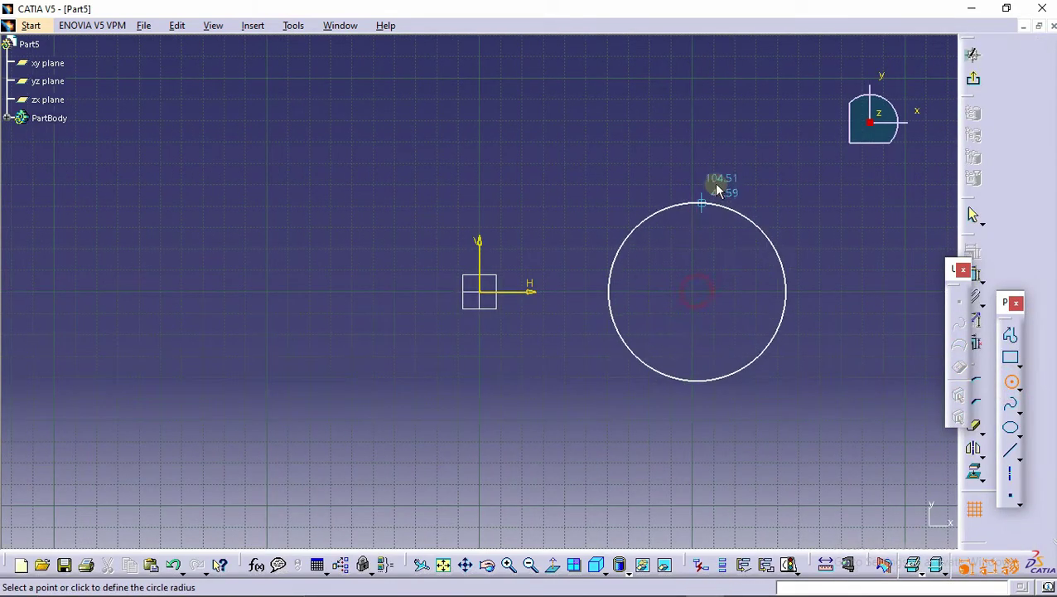
left_click(751, 155)
Dimension the circle's diameter and set it to 20 mm
left_click(1048, 273)
left_click(880, 211)
double_click(882, 212)
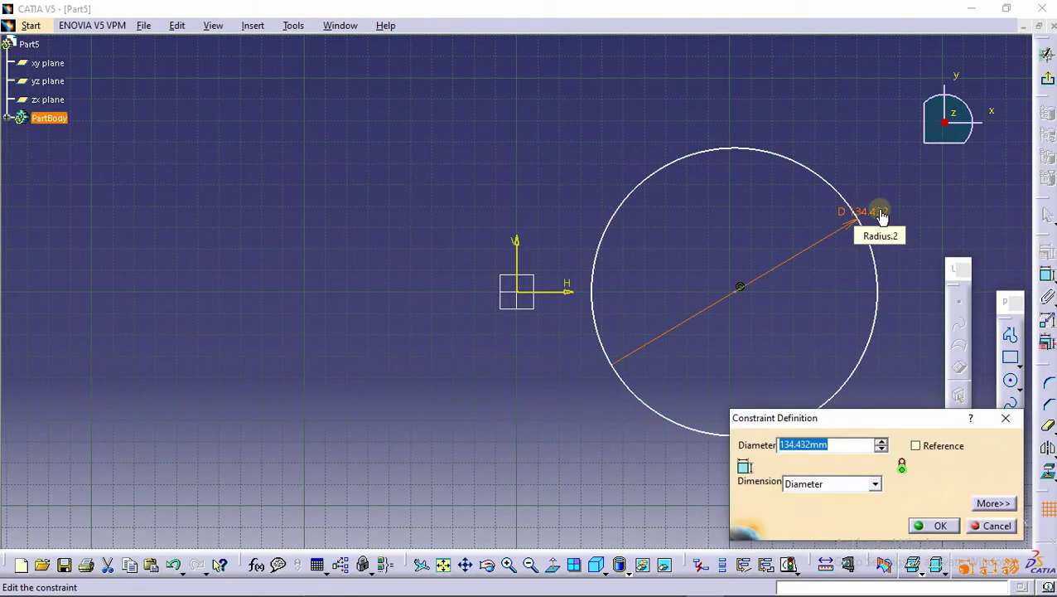
key("Return")
middle_click_drag(737, 351, 720, 231)
middle_click_drag(790, 276, 583, 277)
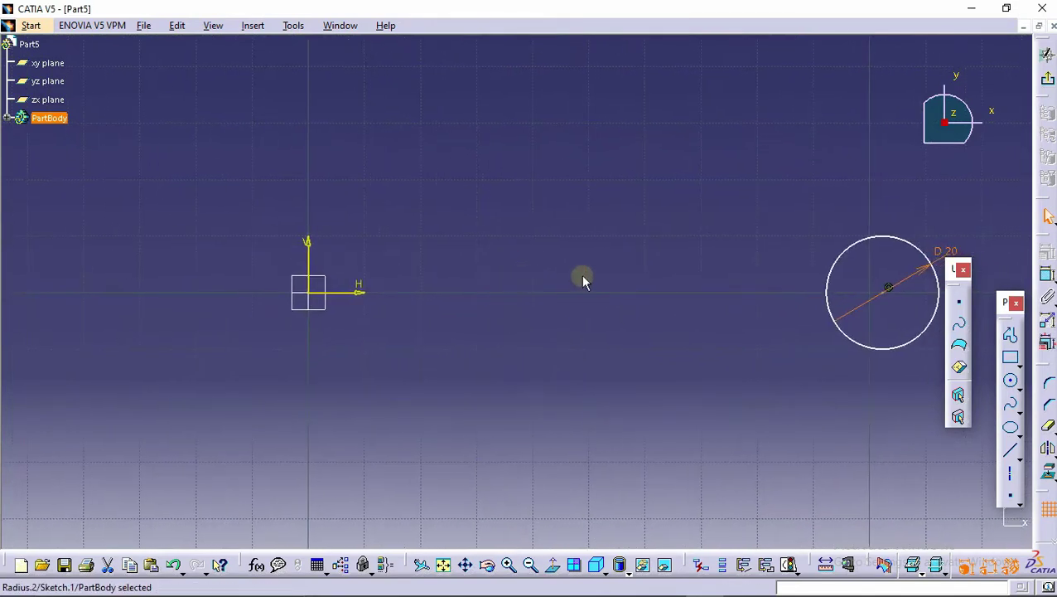
Constrain the circle tangent to the sketch's vertical axis
left_click(1049, 275)
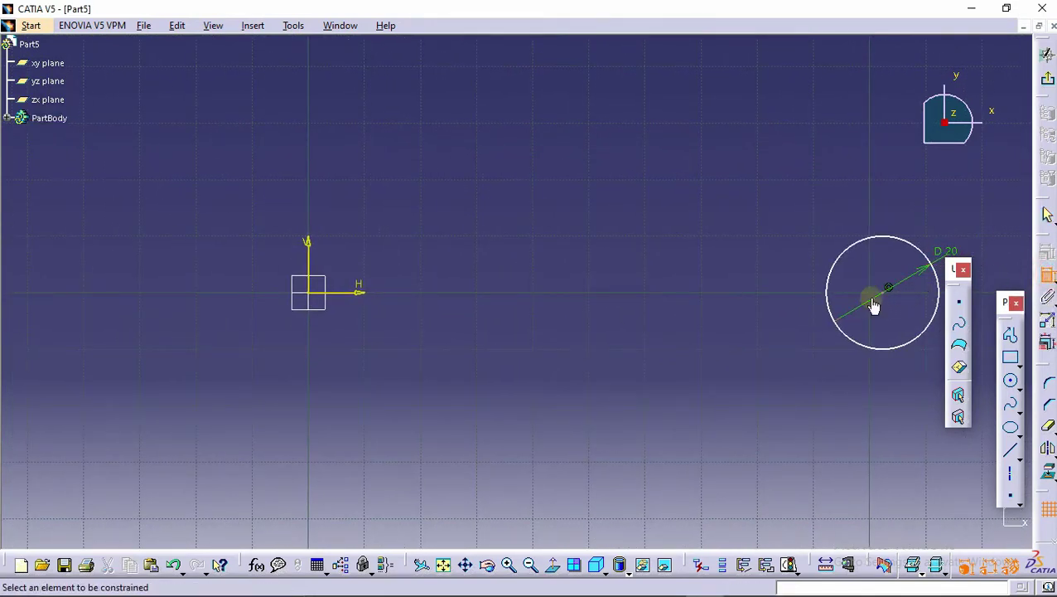
left_click(829, 282)
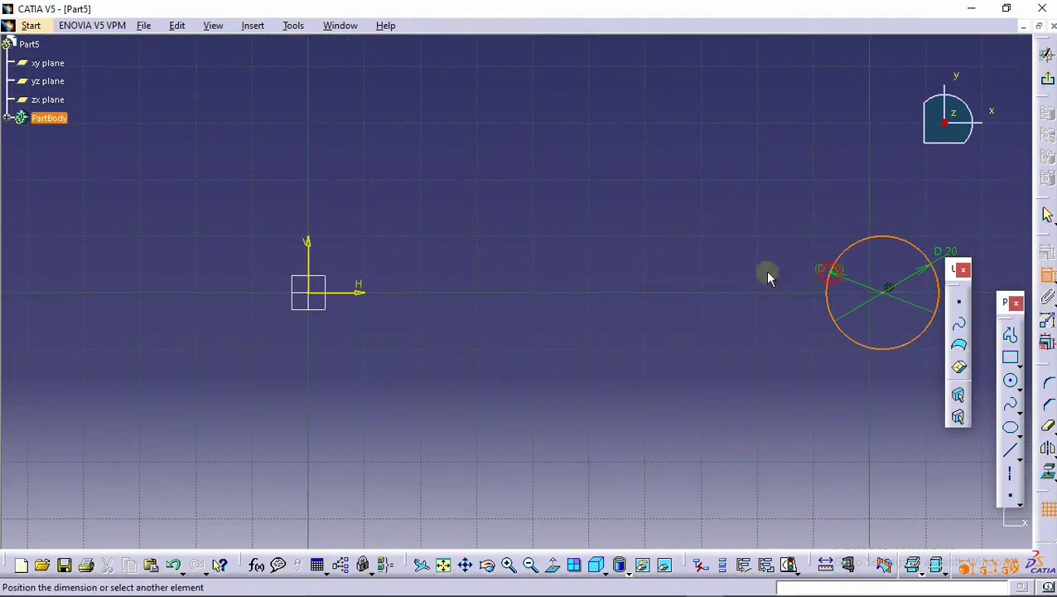
left_click(308, 249)
right_click(370, 203)
left_click(429, 271)
mouse_move(389, 333)
middle_mouse_down()
mouse_move(376, 229)
mouse_move(567, 307)
mouse_move(692, 259)
middle_mouse_up()
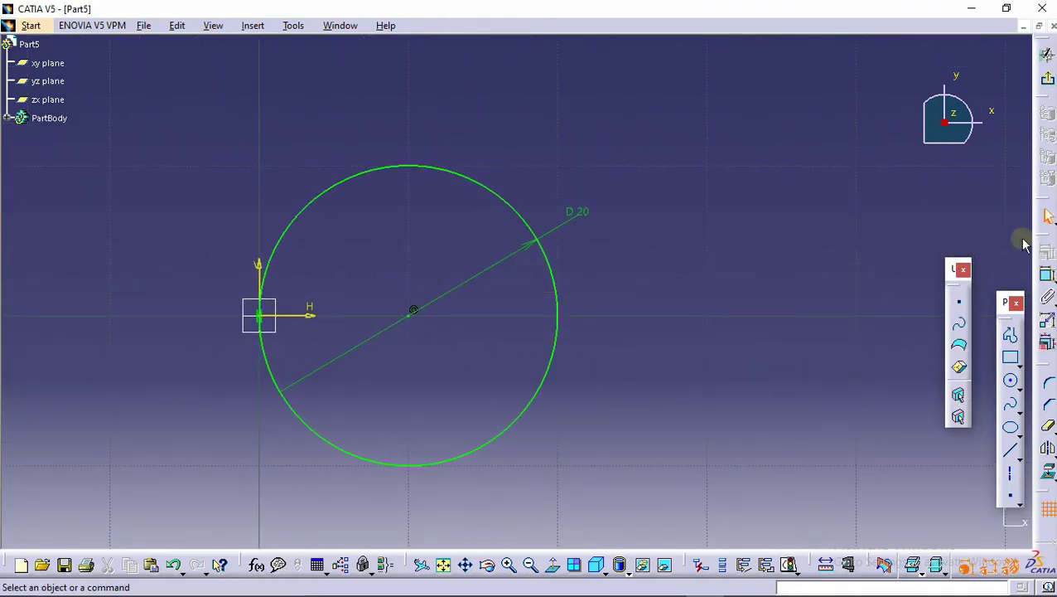
Exit the sketch and pad the circle to a length of 5 mm
left_click(1048, 217)
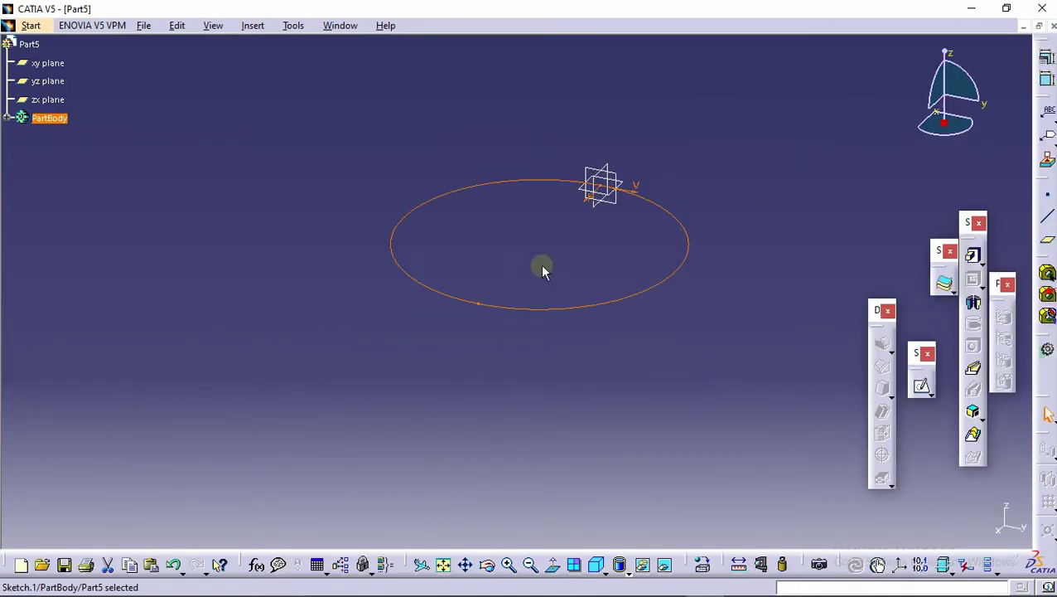
left_click(973, 254)
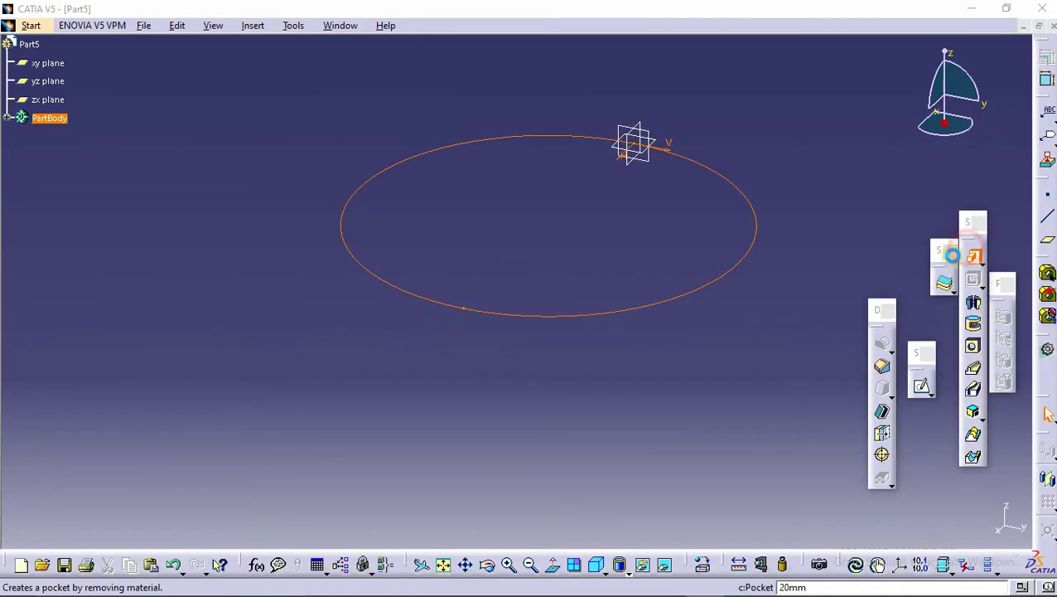
middle_click_drag(571, 203, 584, 233)
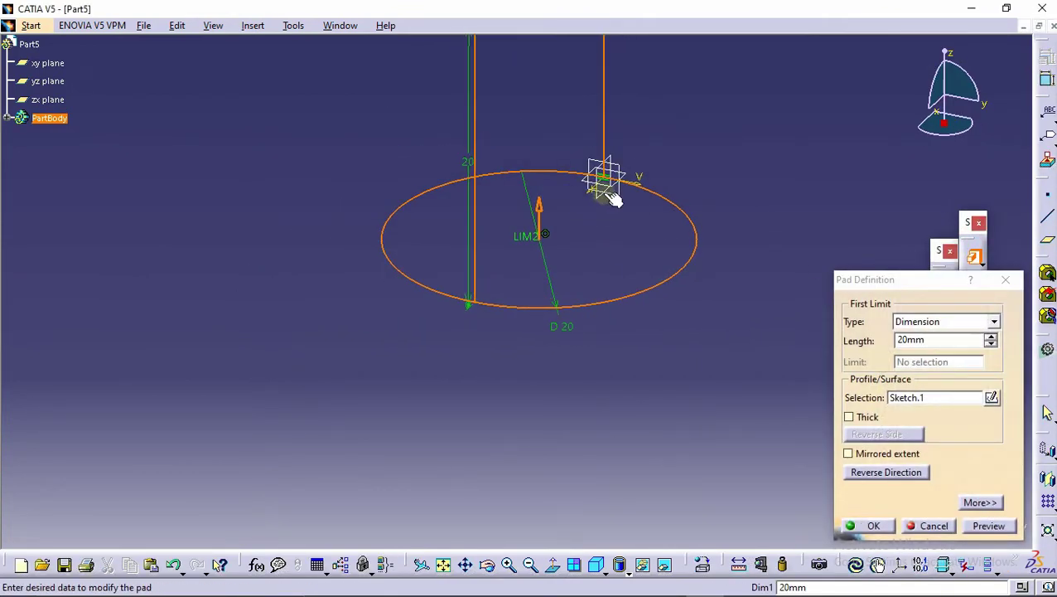
mouse_move(555, 7)
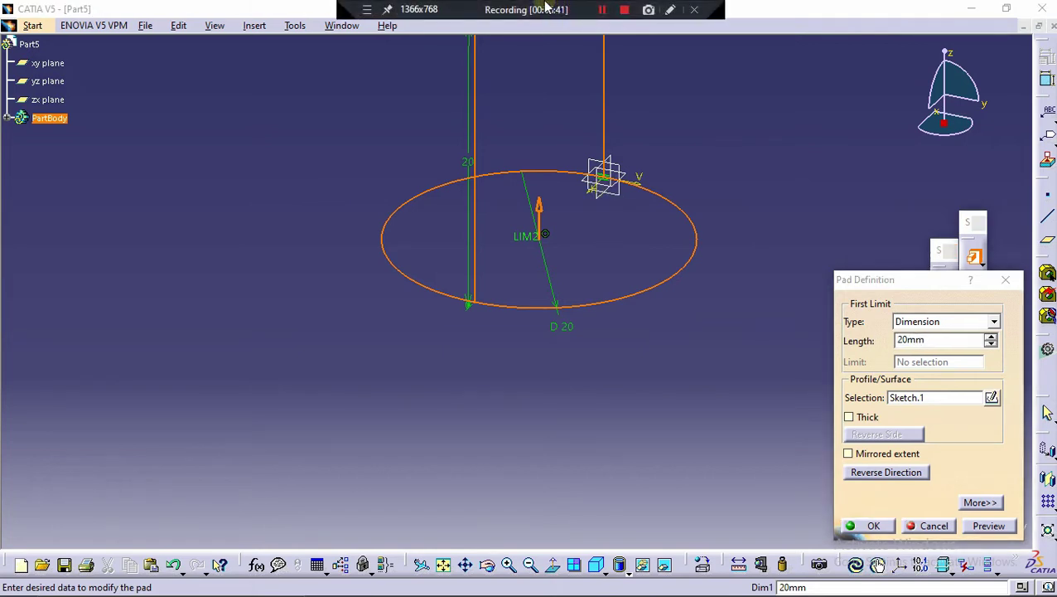
left_click(936, 338)
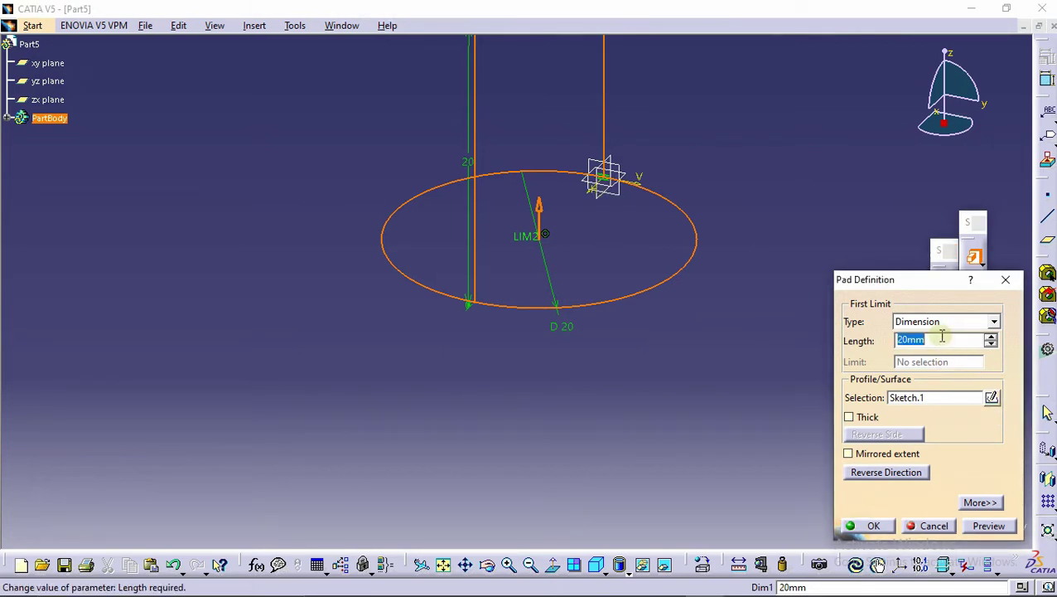
left_click(873, 525)
left_click(784, 199)
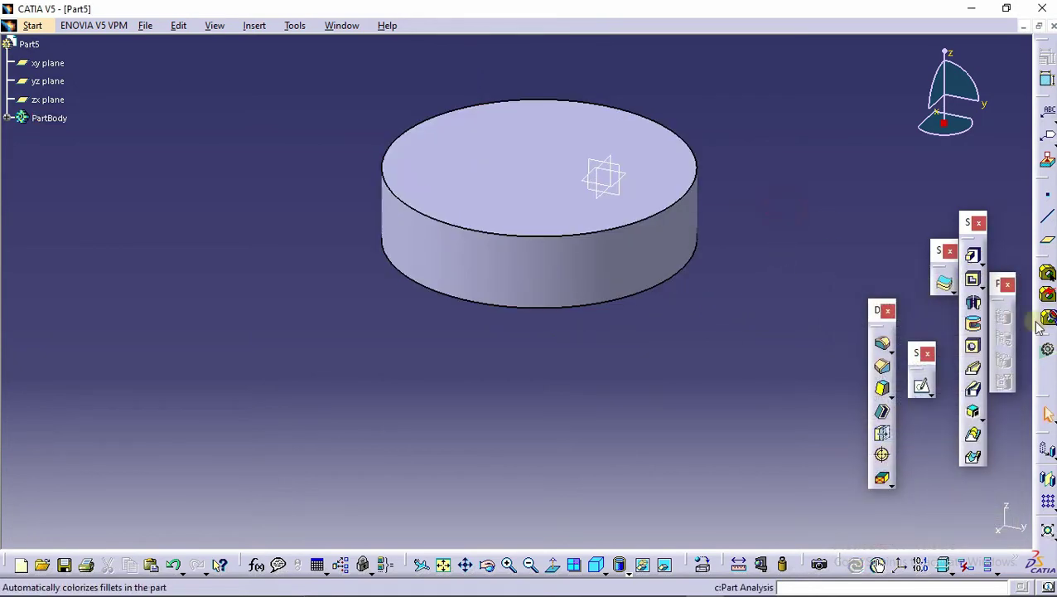
Fillet the upper circular edge of the disc with a 5 mm radius
left_click(882, 344)
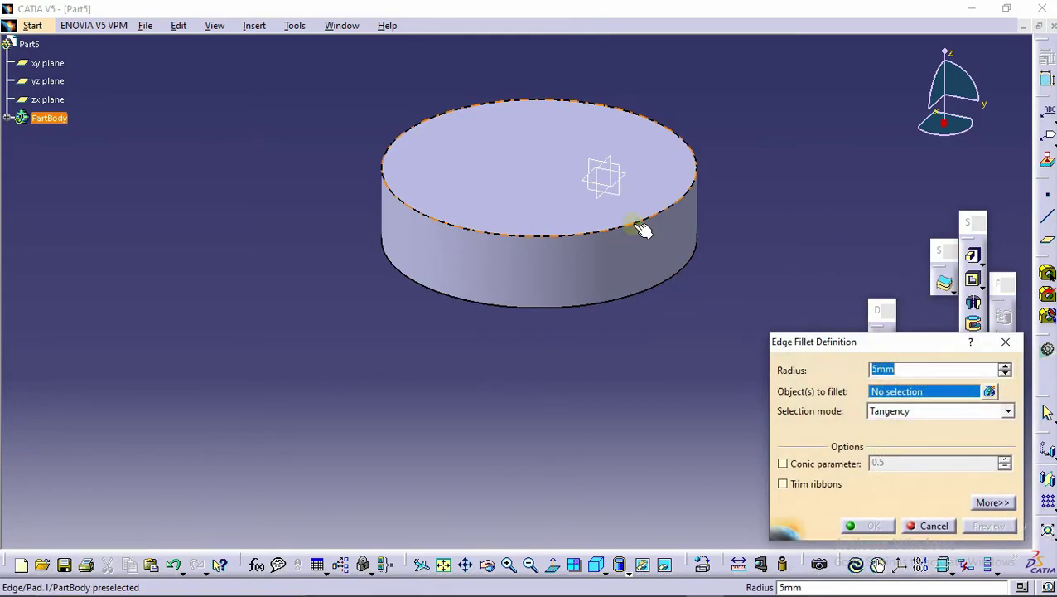
left_click(643, 229)
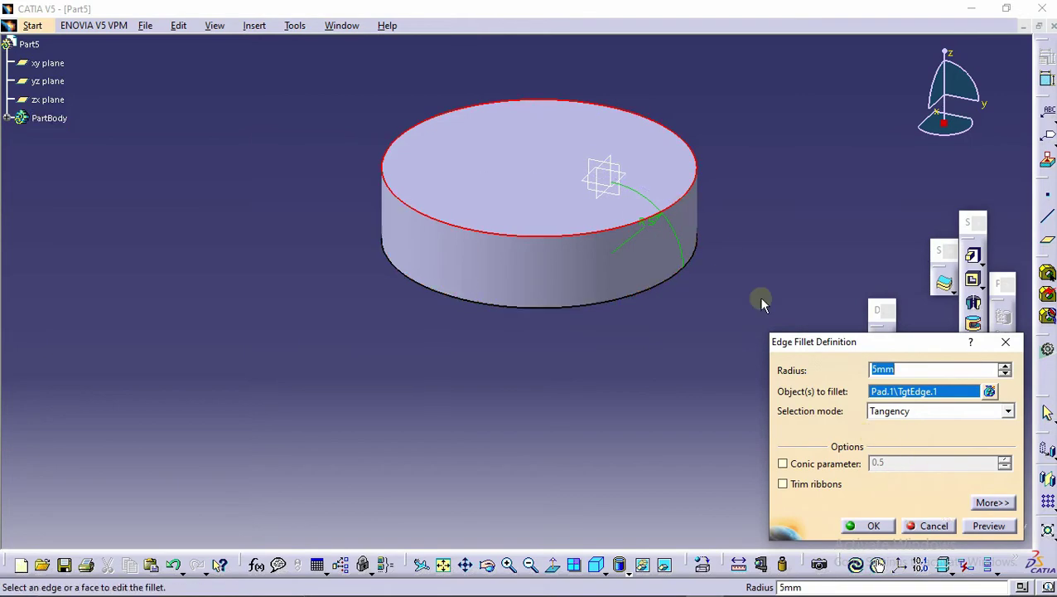
left_click(1010, 529)
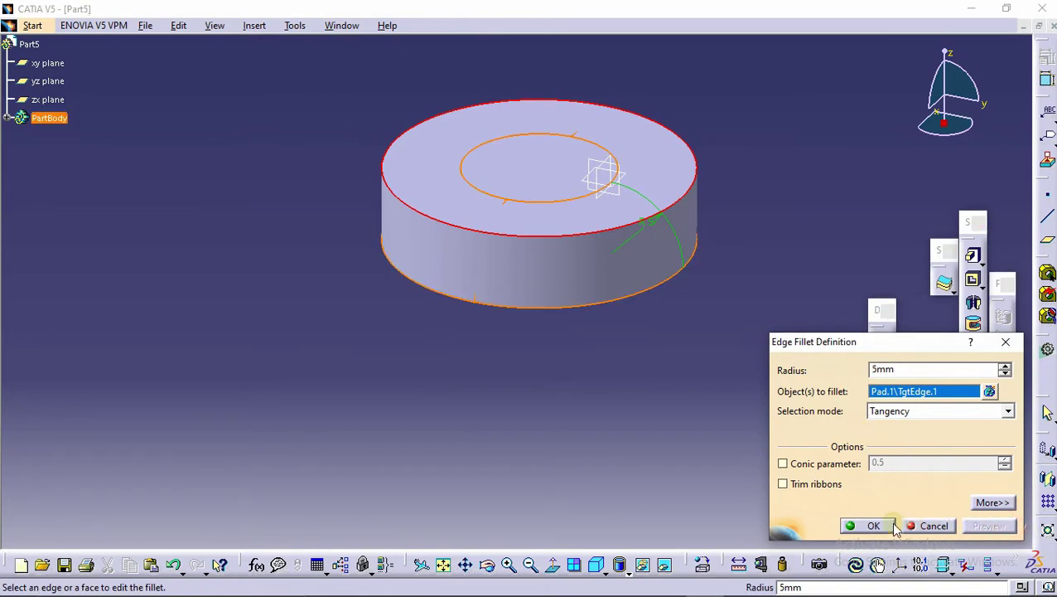
left_click(870, 526)
Sketch a rectangle about 14 by 21 mm on the xy plane, starting at the disc's topmost point and extending past its right side
middle_click_drag(751, 359, 554, 448)
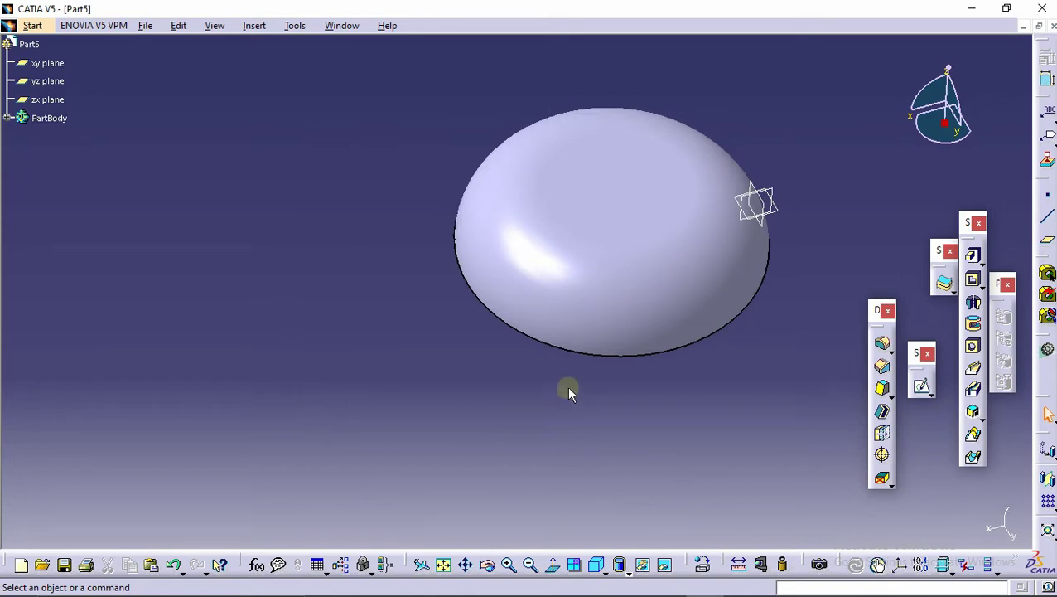
left_click(779, 210)
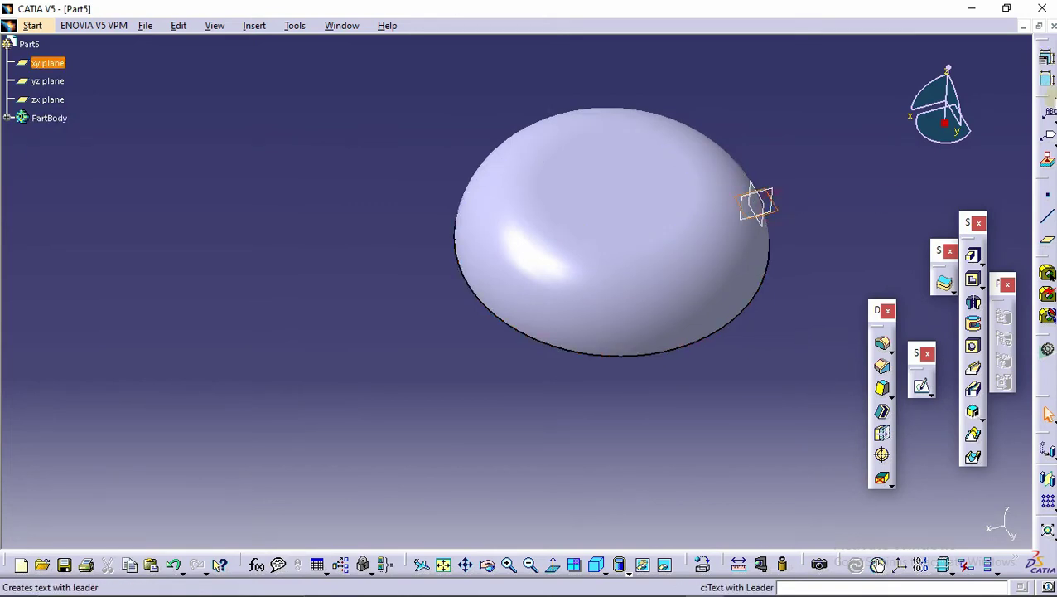
middle_click_drag(679, 279, 630, 389)
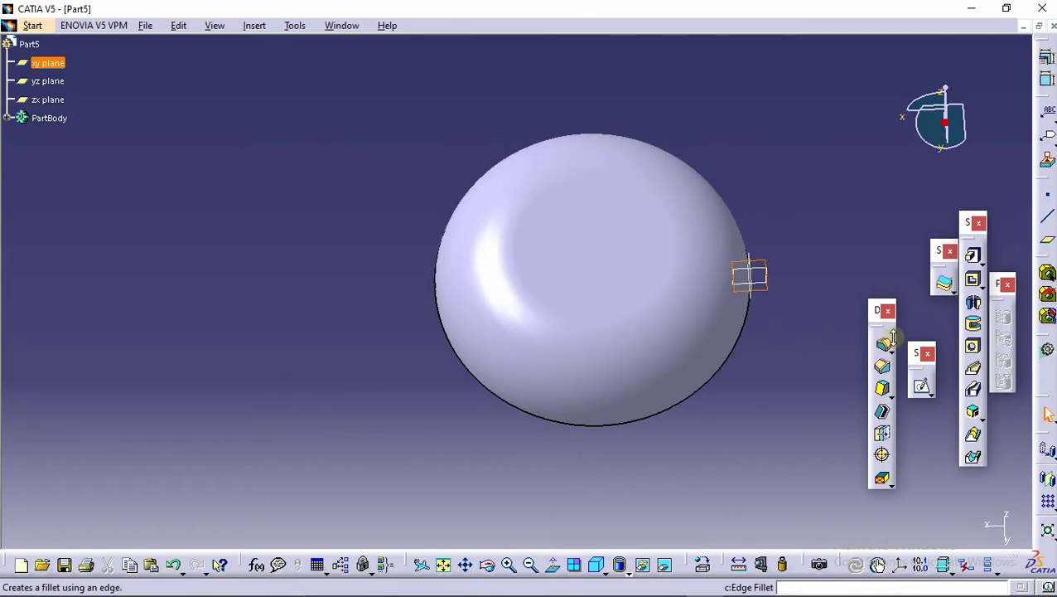
left_click(924, 384)
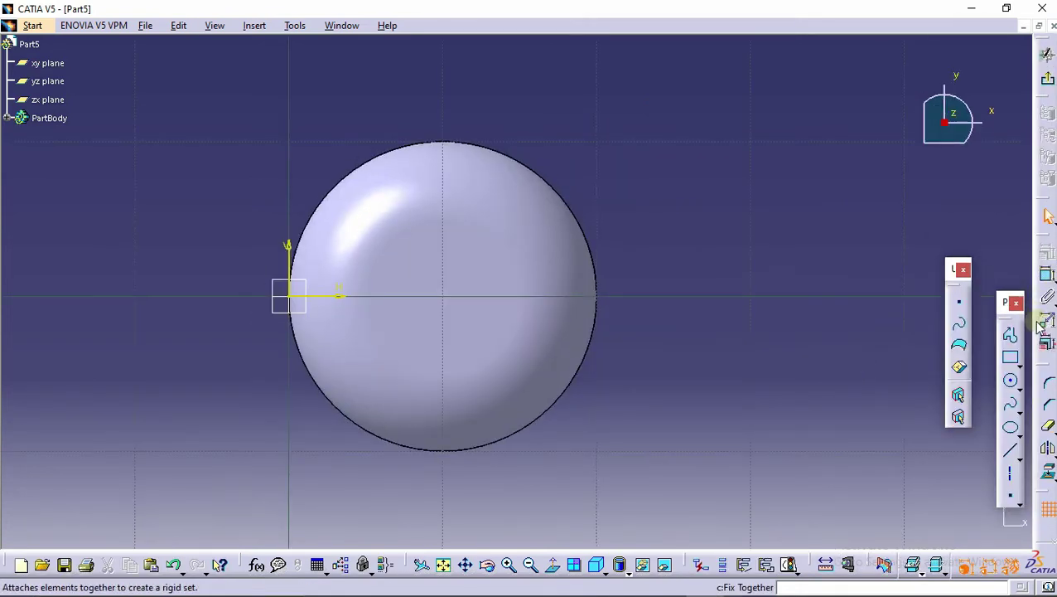
left_click(1010, 356)
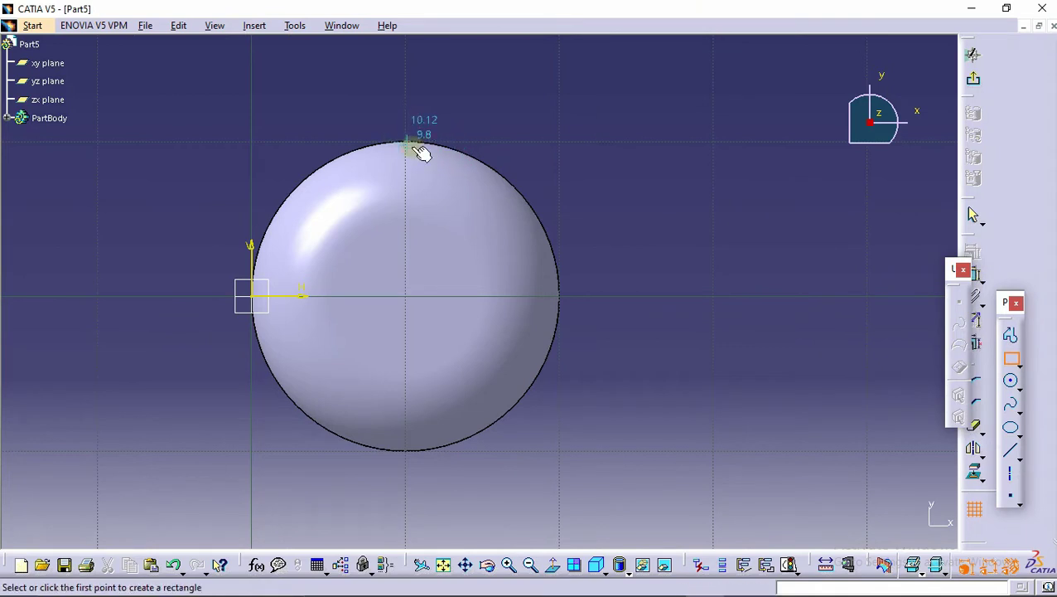
left_click(405, 141)
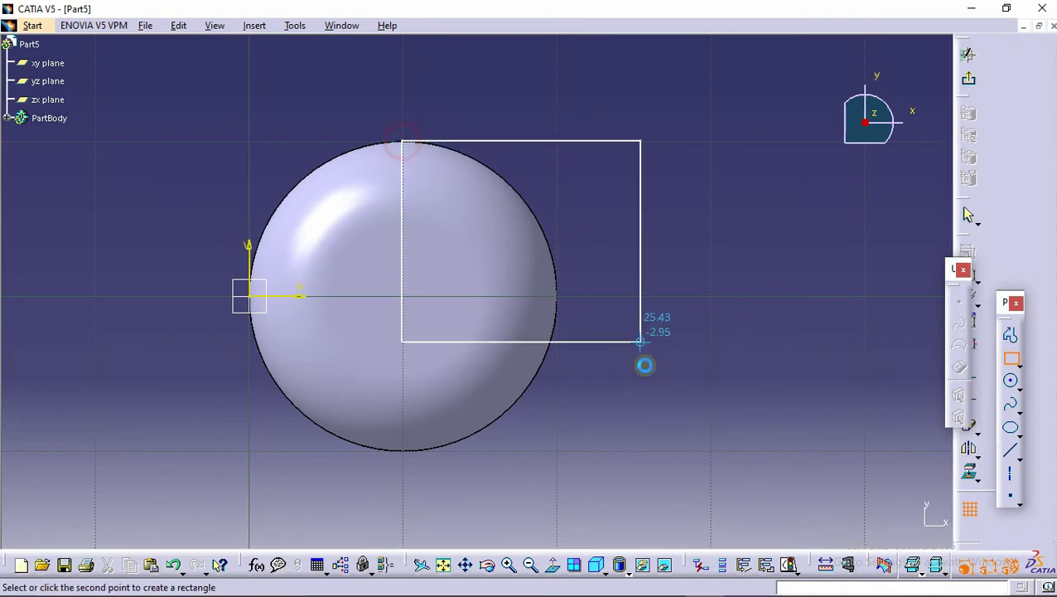
left_click(620, 459)
Dimension the rectangle's right edge from the sketch's vertical axis and set the distance to 25 mm
left_click(1046, 273)
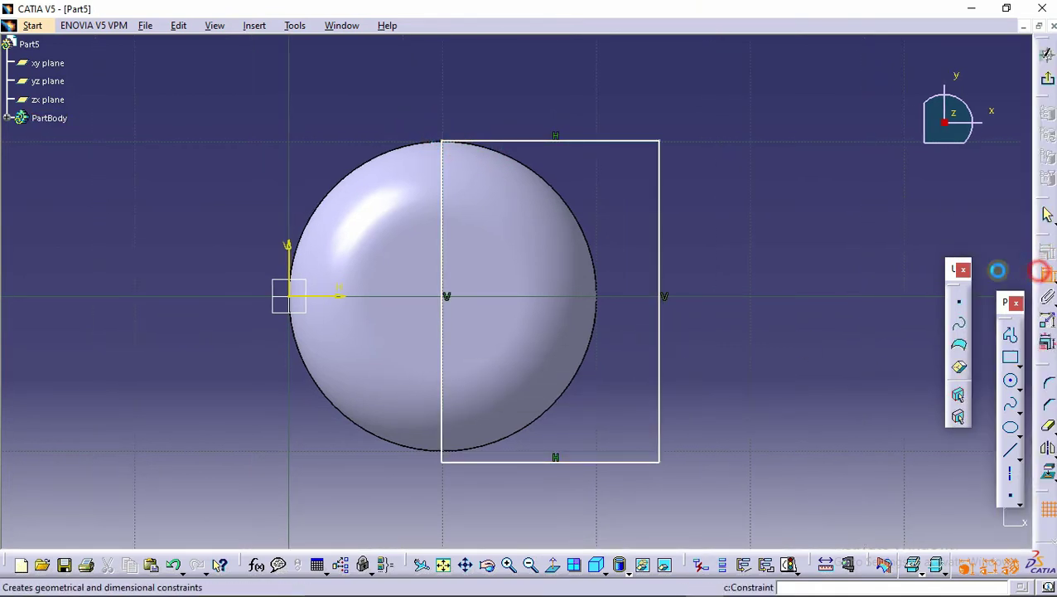
left_click(663, 248)
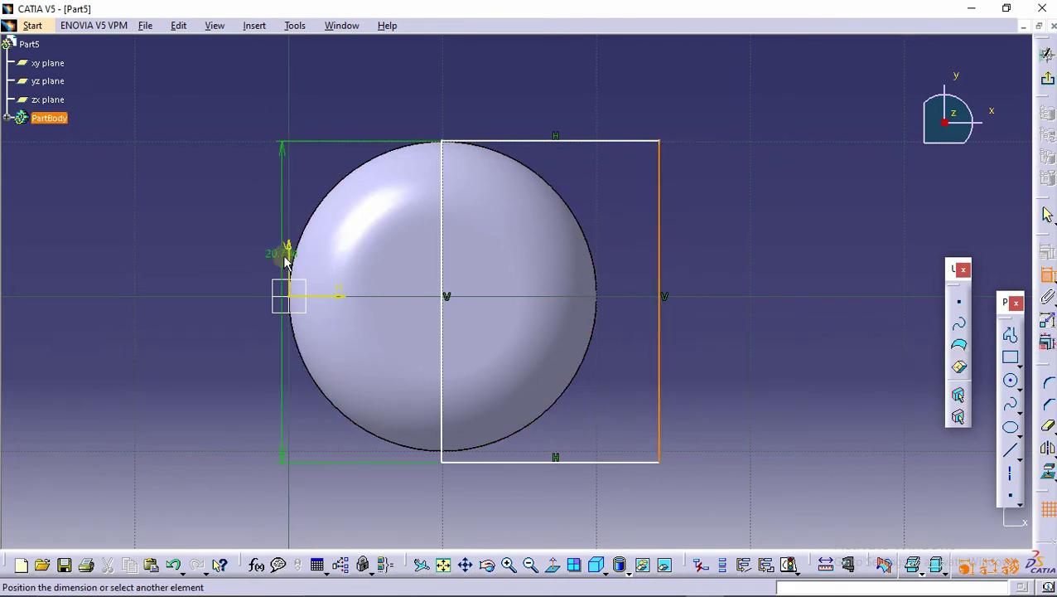
left_click(288, 247)
left_click(343, 126)
double_click(343, 120)
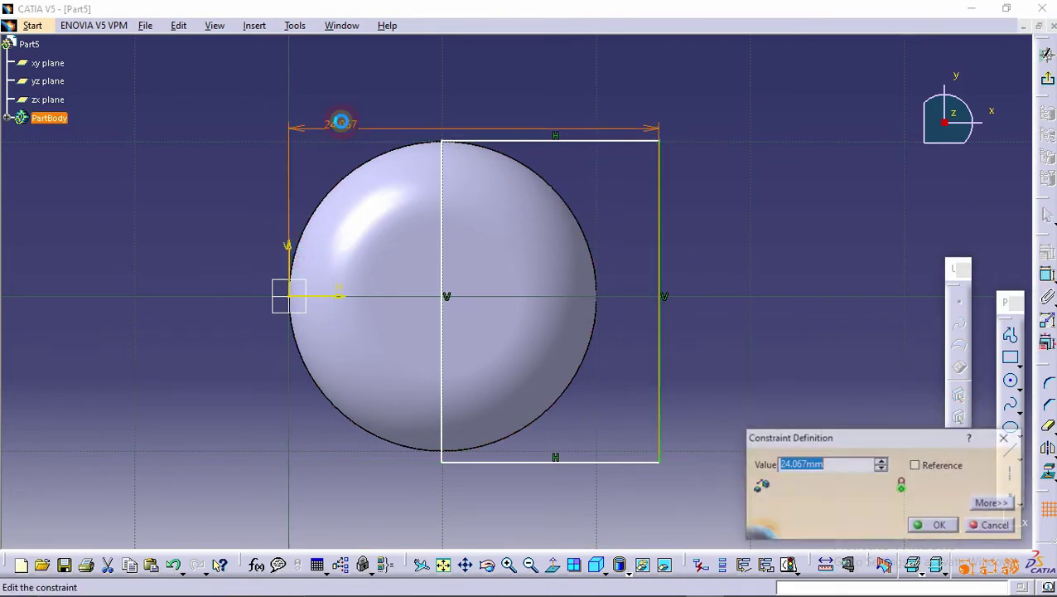
type("2")
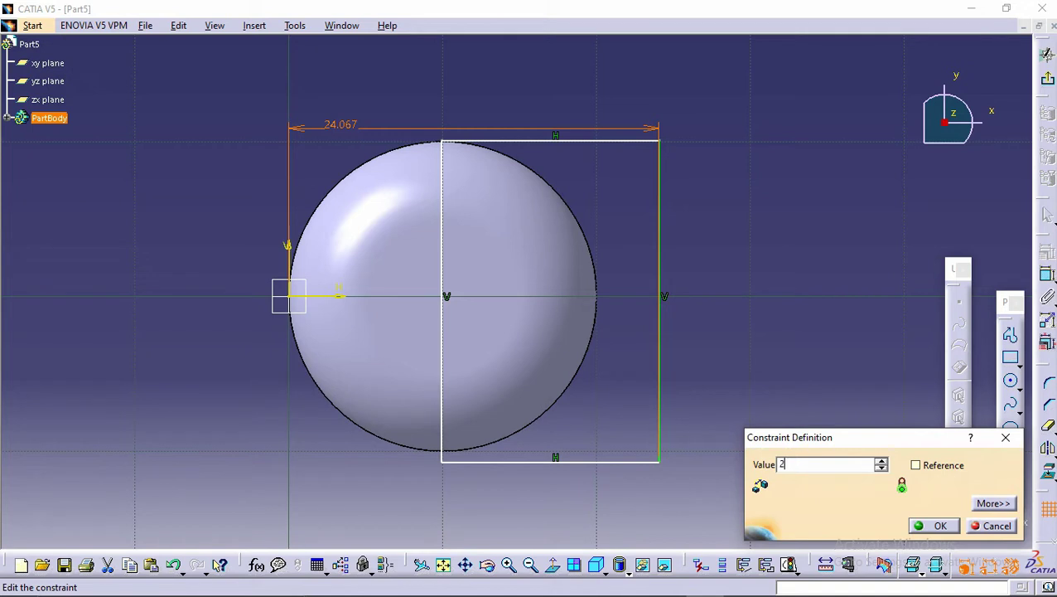
type("5mm")
key("Return")
left_click(775, 184)
Dimension the rectangle's left edge from the disc's centre and set the offset to 0 mm
left_click(1048, 275)
left_click(450, 208)
left_click(457, 211)
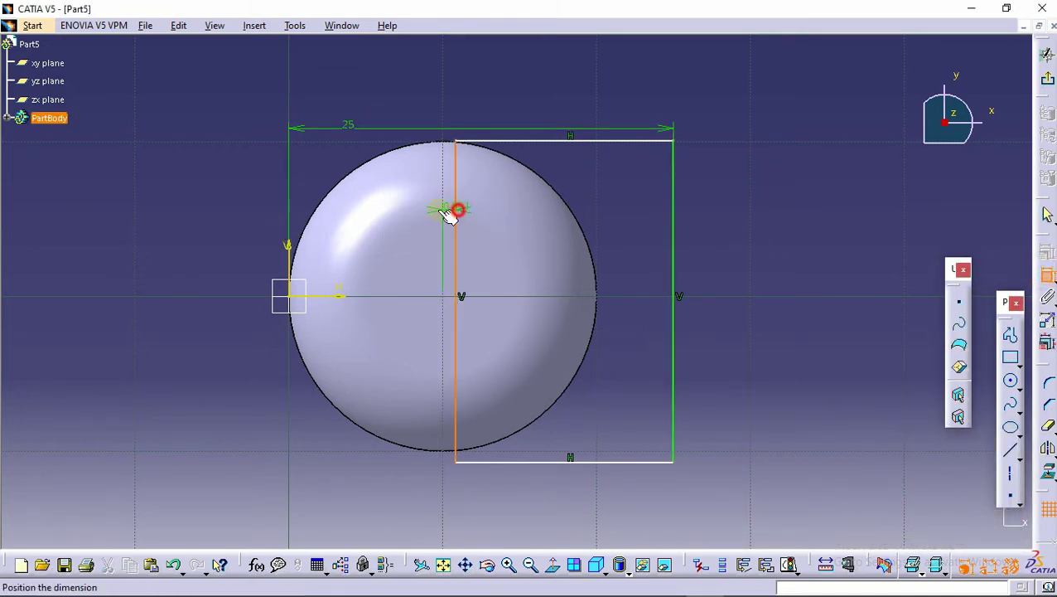
left_click(290, 255)
left_click(317, 258)
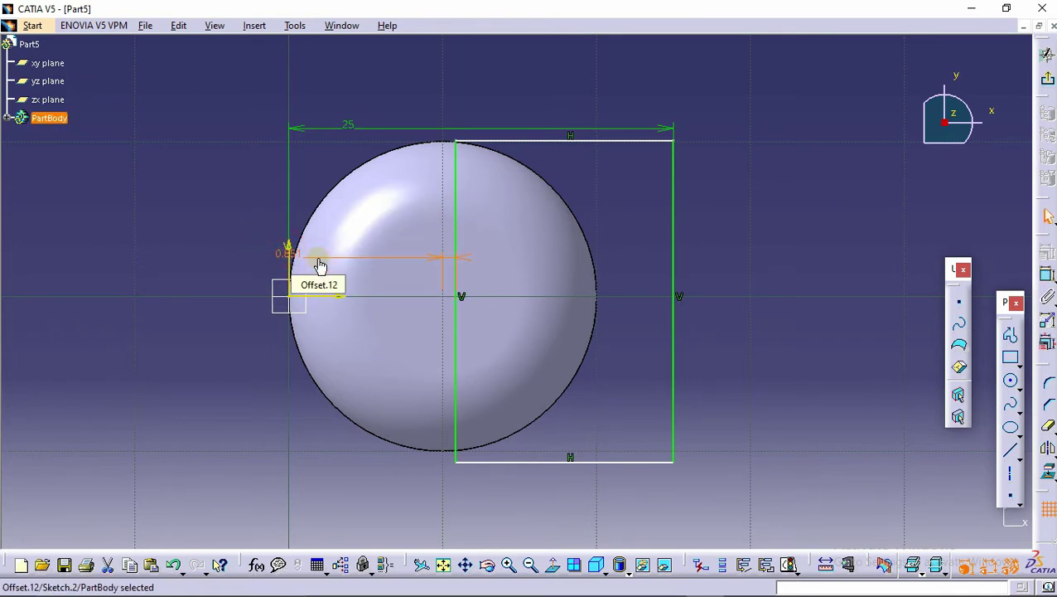
double_click(325, 260)
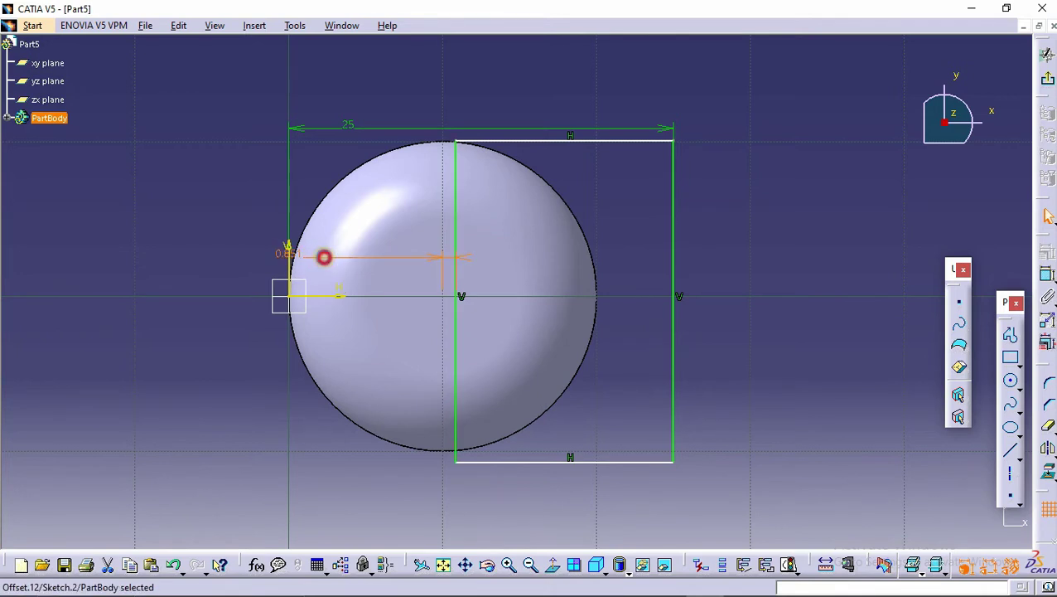
type("0")
key("Return")
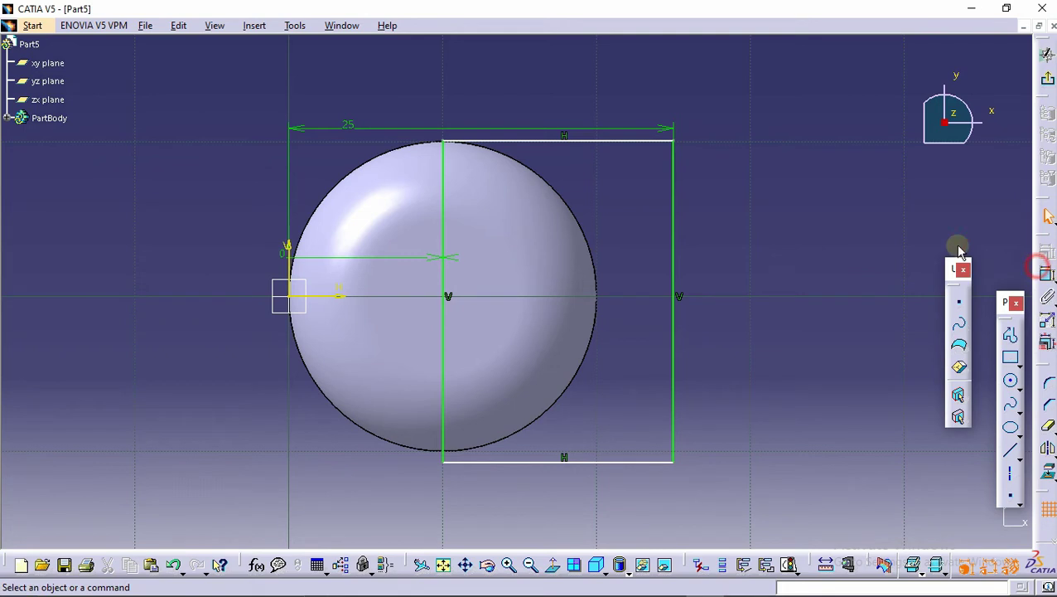
Dimension the rectangle's upper edge from the sketch's horizontal axis and set the distance to 10 mm
left_click(1048, 271)
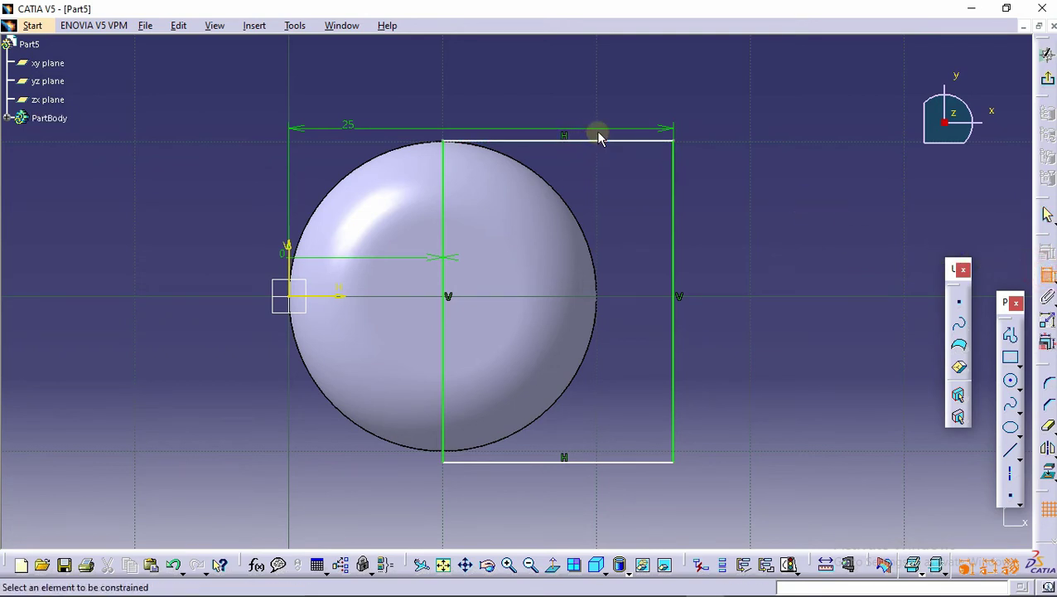
left_click(603, 143)
left_click(346, 297)
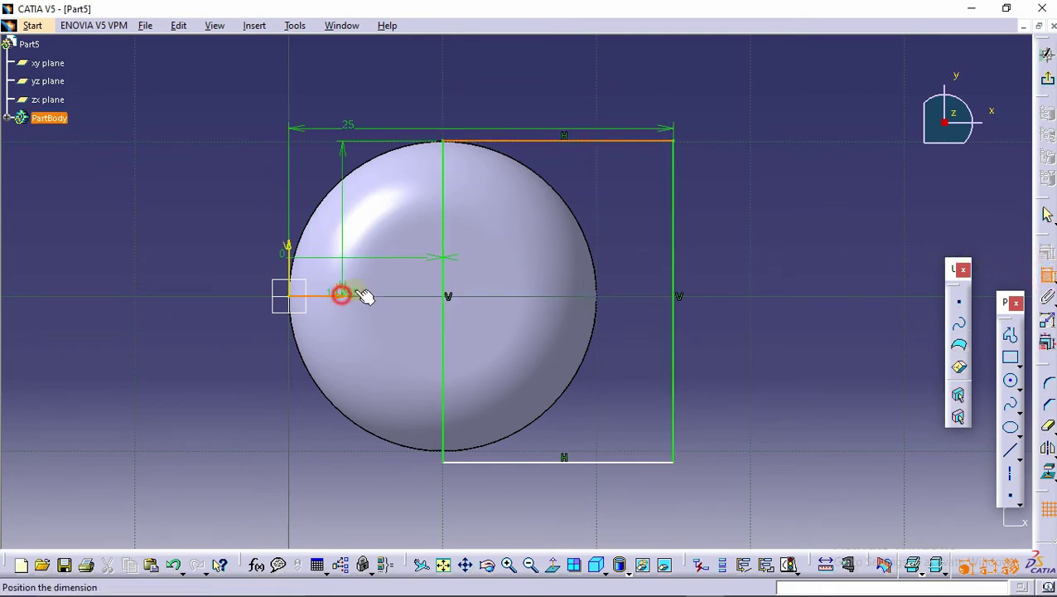
left_click(541, 242)
double_click(538, 238)
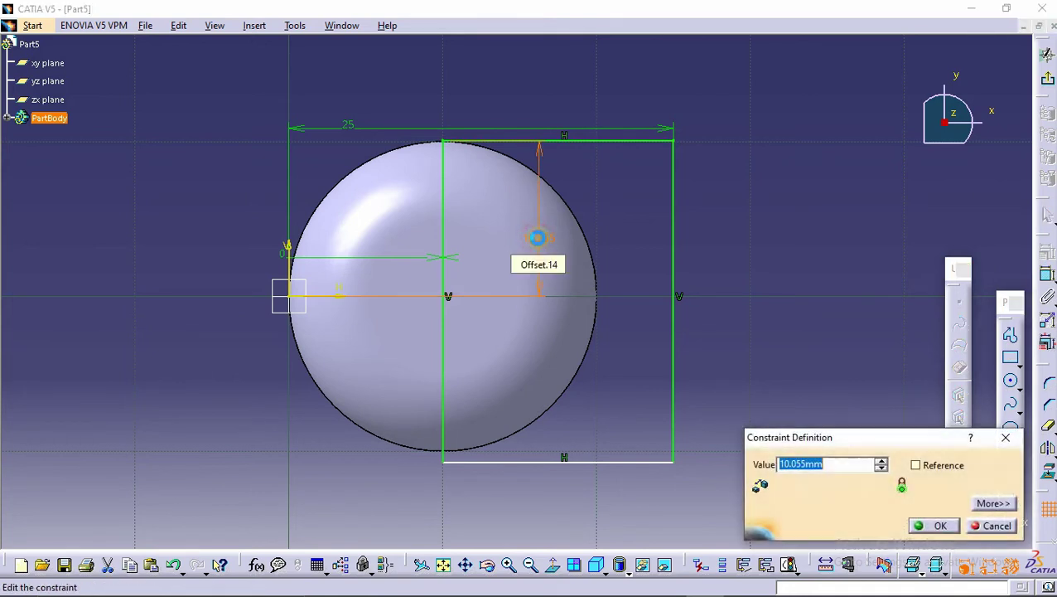
type("10")
key("Return")
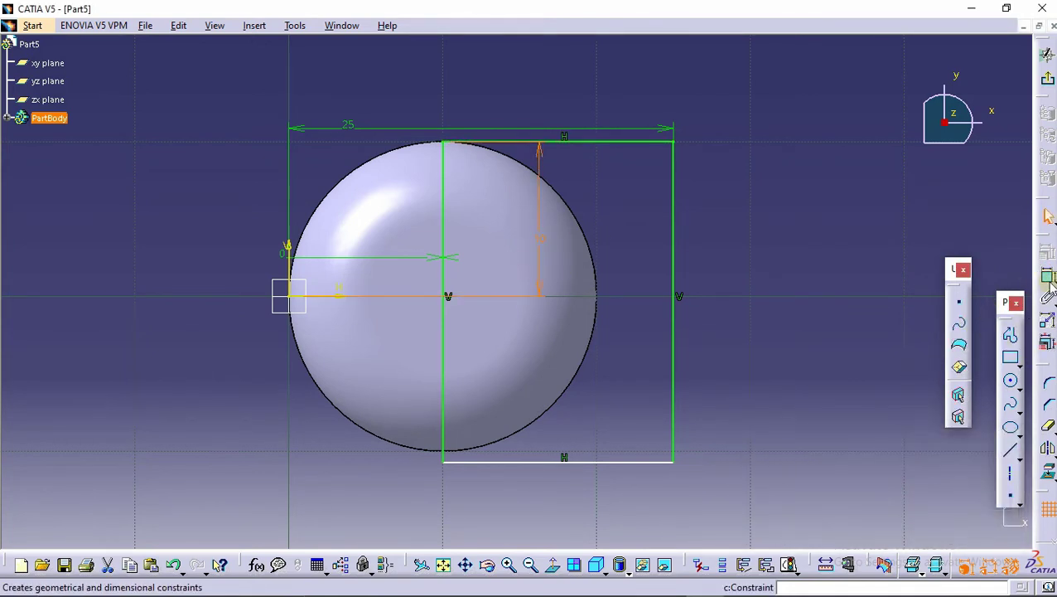
Dimension the rectangle's height as 20 mm and change the right edge's distance from the vertical axis to 24 mm
left_click(1048, 280)
left_click(599, 462)
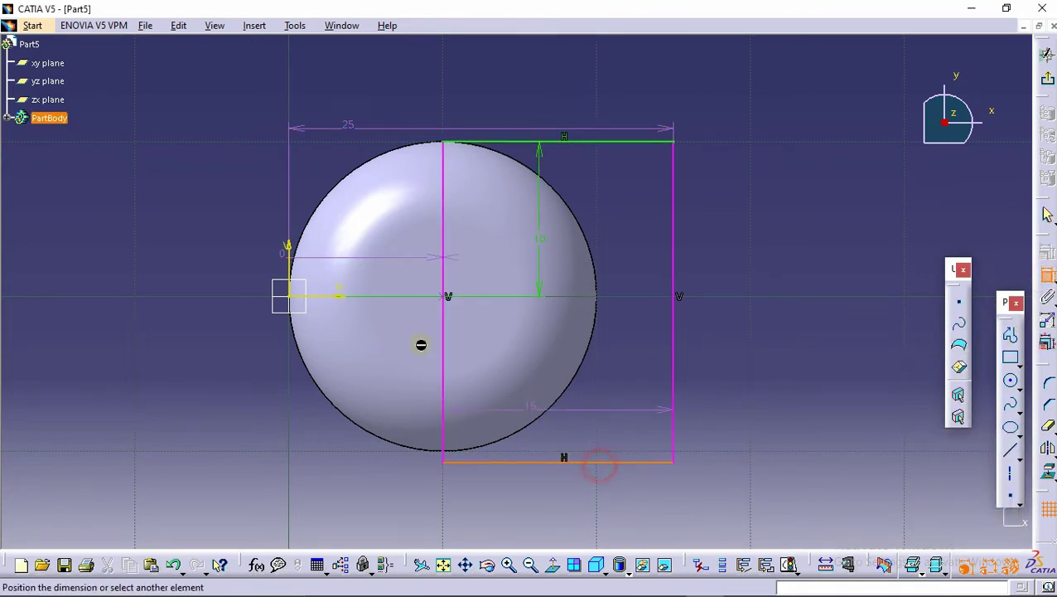
left_click(600, 143)
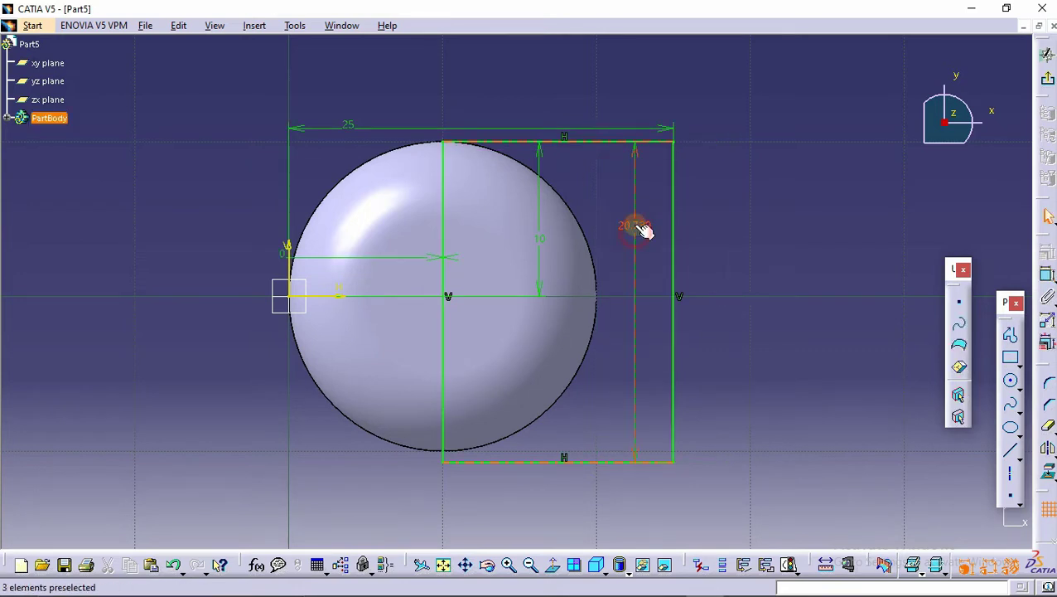
double_click(638, 227)
type("2")
key("Return")
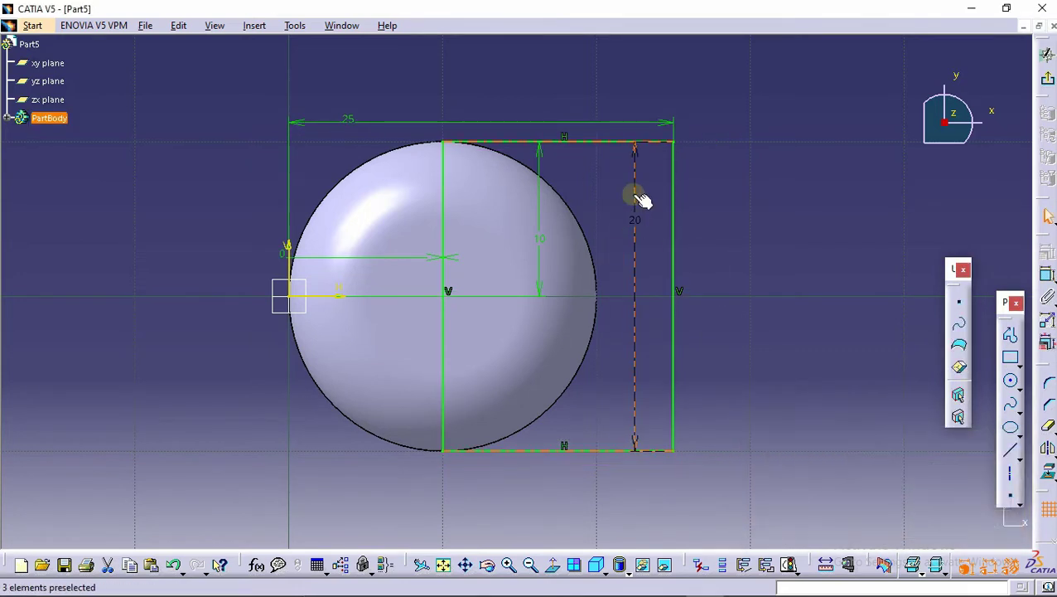
left_click(755, 263)
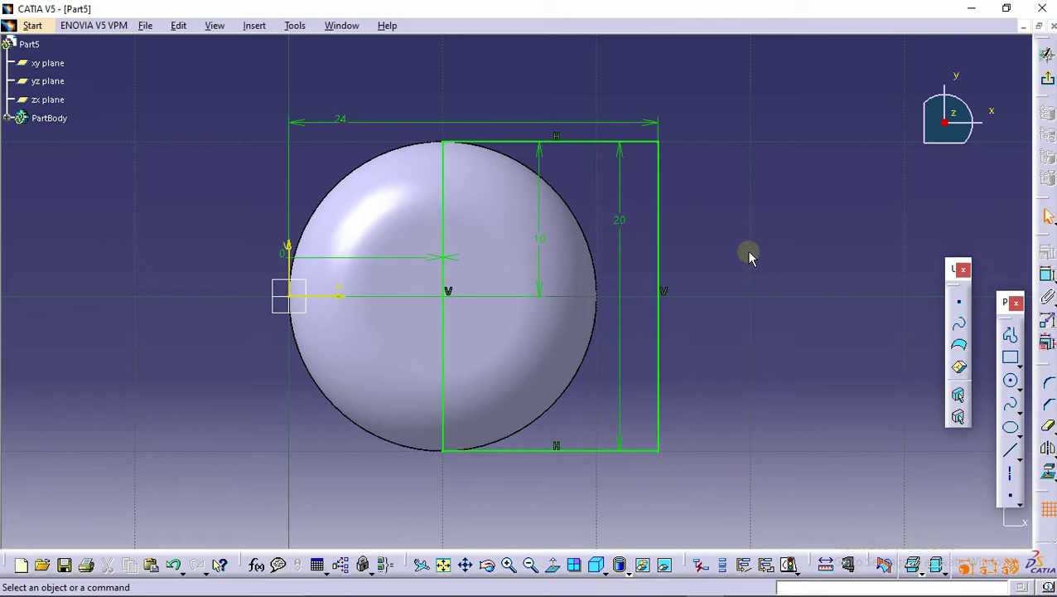
Exit the sketch and pad the rectangle to a length of 5 mm
left_click(1049, 79)
middle_click_drag(594, 328, 823, 254)
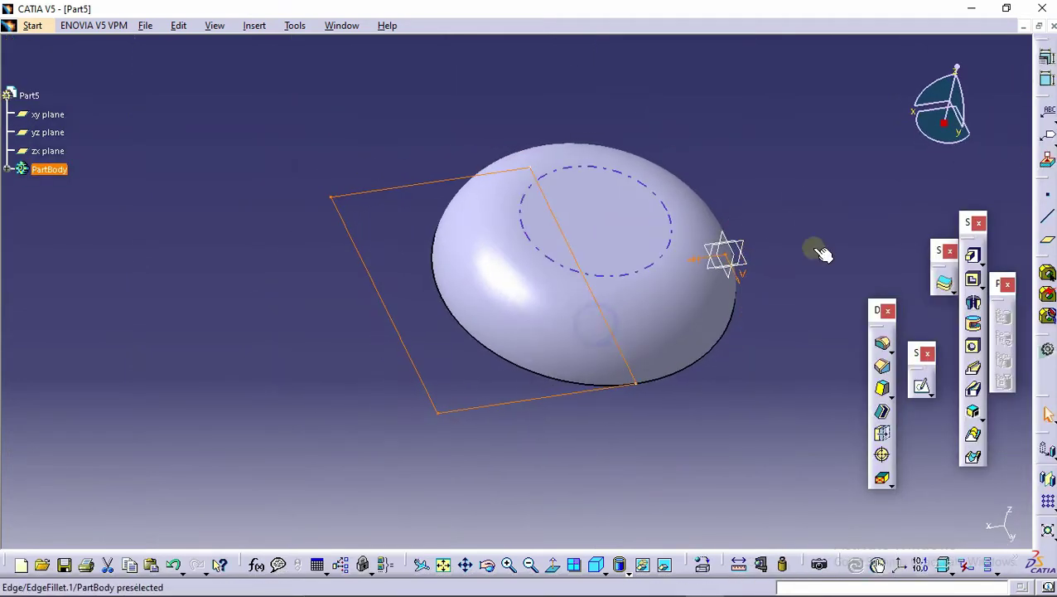
left_click(973, 255)
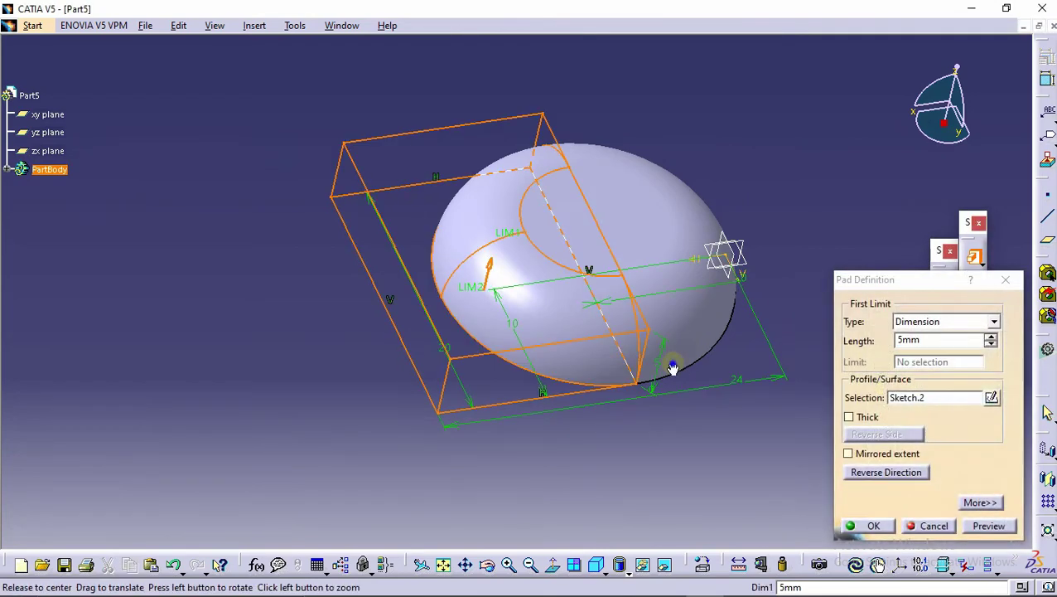
middle_click_drag(677, 364, 666, 308)
left_click(986, 525)
left_click(867, 526)
Fillet the two long upper edges of the rectangular pad with a 5 mm radius
left_click(817, 113)
middle_click_drag(798, 146, 540, 308)
left_click(475, 103)
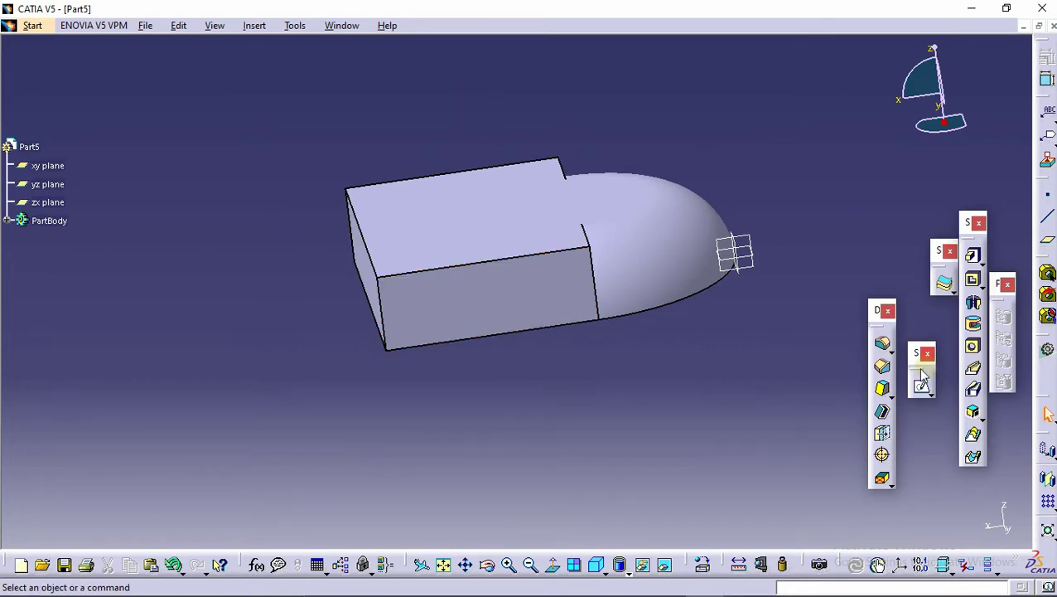
left_click(881, 343)
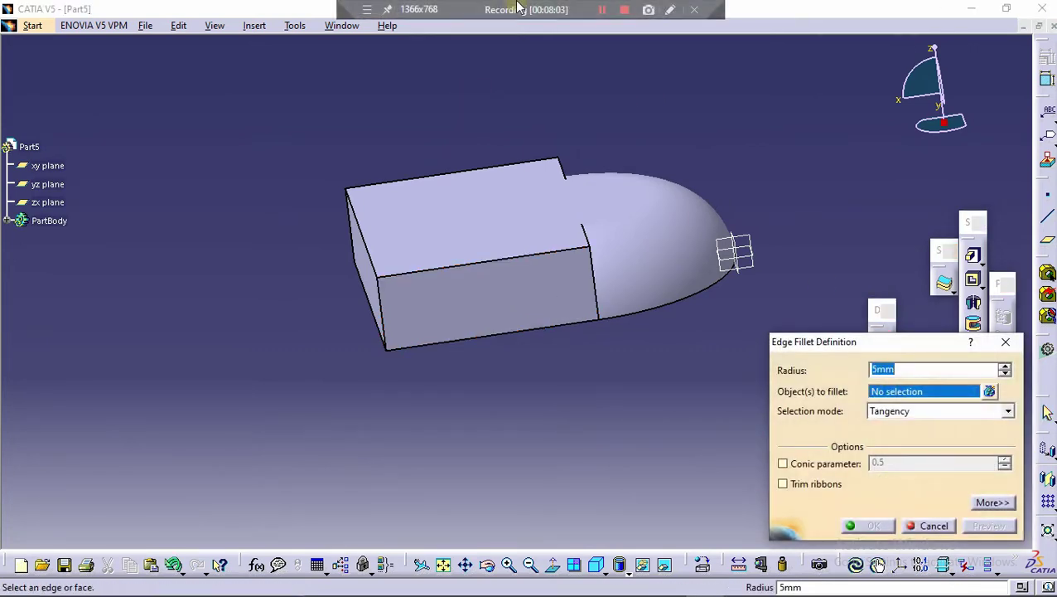
left_click(545, 252)
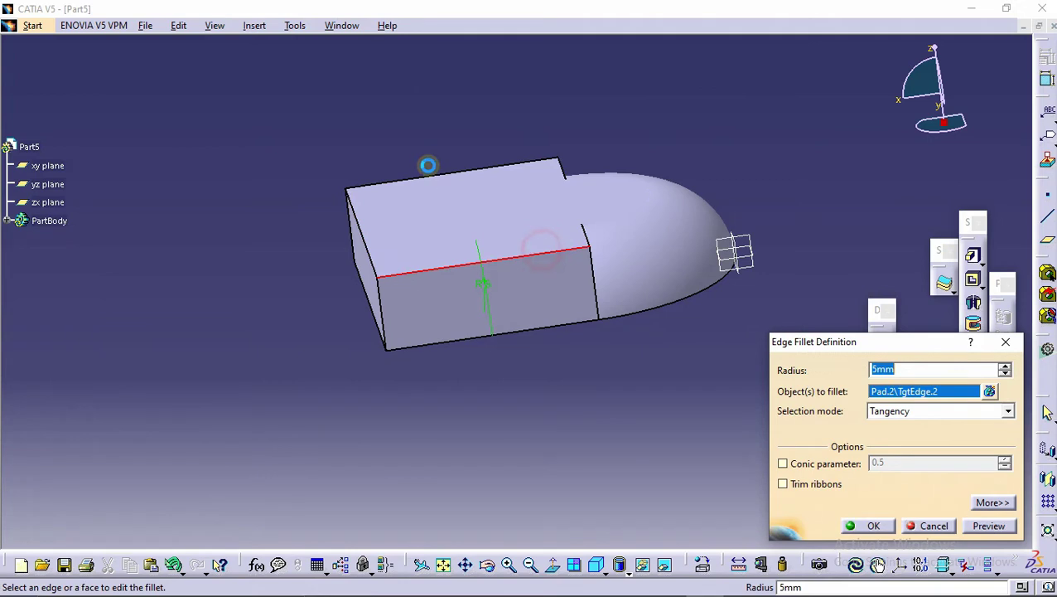
left_click(455, 174)
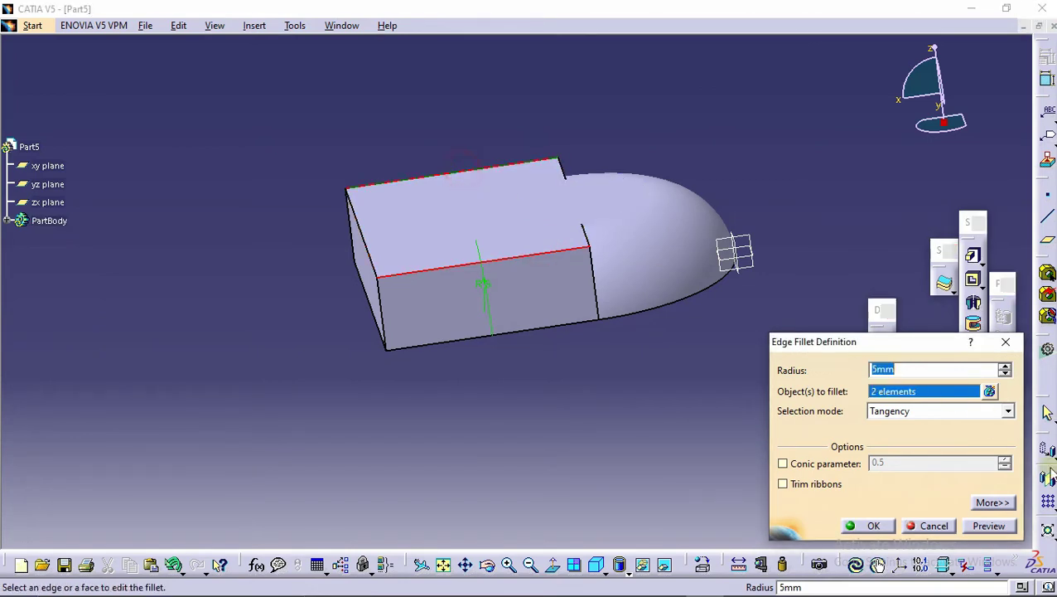
left_click(989, 526)
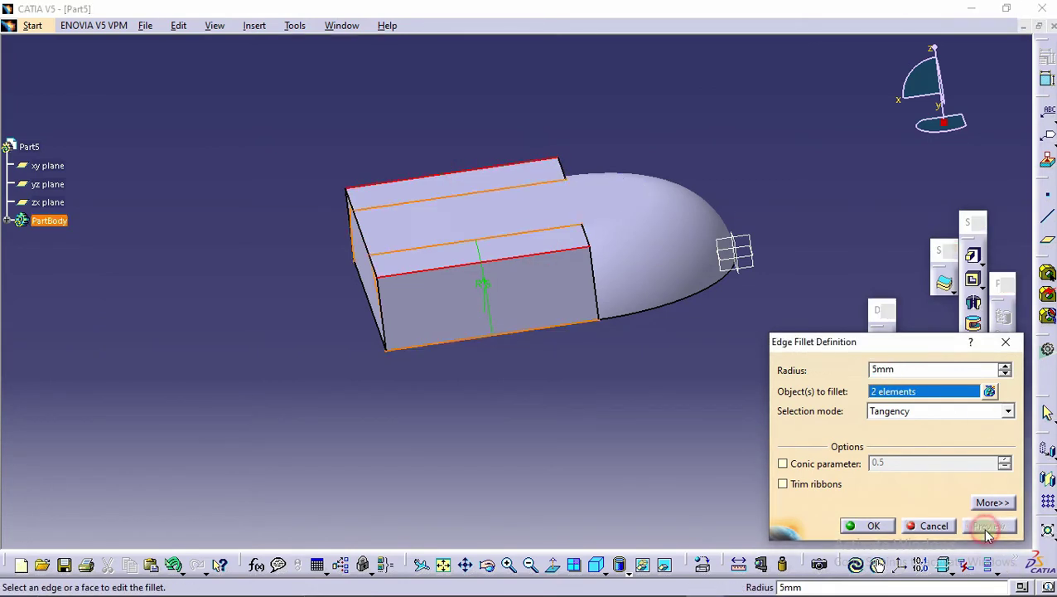
left_click(874, 526)
Apply the edge fillet and open a new sketch on the zx plane
middle_click_drag(566, 382, 412, 323)
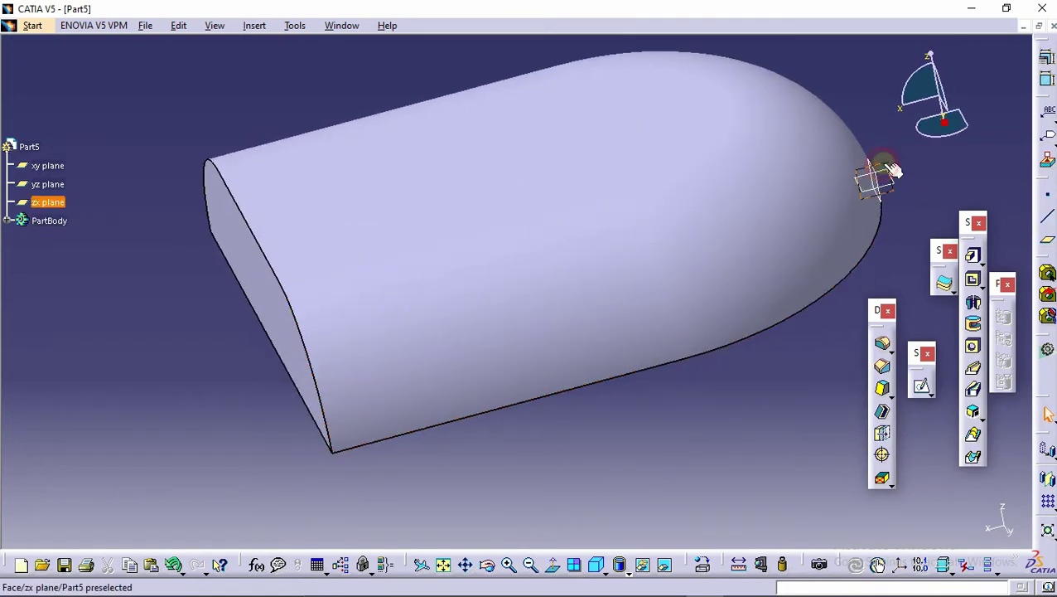
left_click(922, 390)
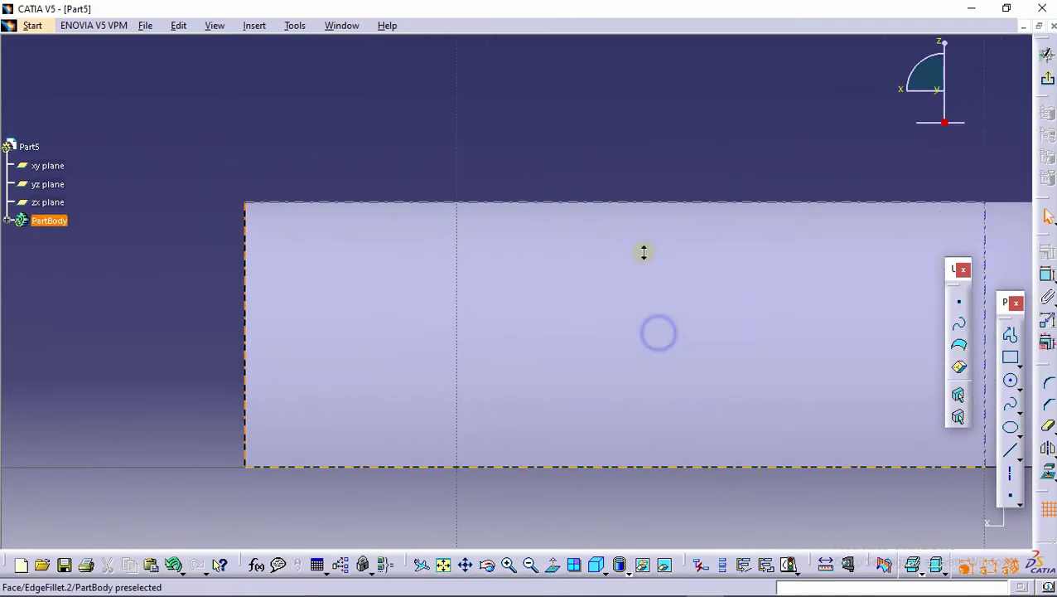
middle_click_drag(644, 252, 766, 354)
left_click(1012, 406)
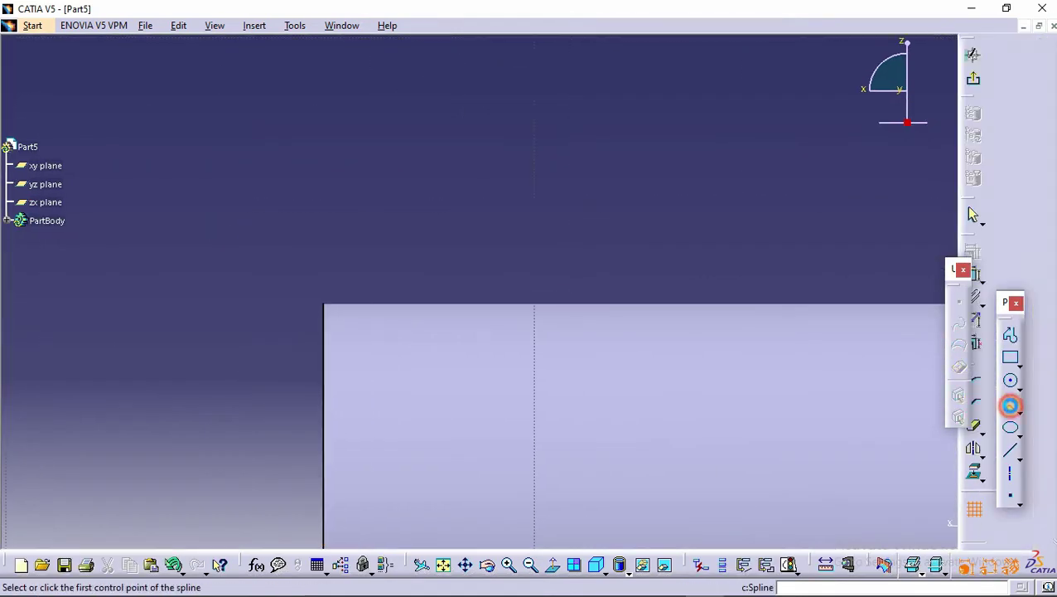
left_click(323, 306)
middle_click_drag(626, 361, 421, 358)
left_click(442, 331)
left_click(579, 333)
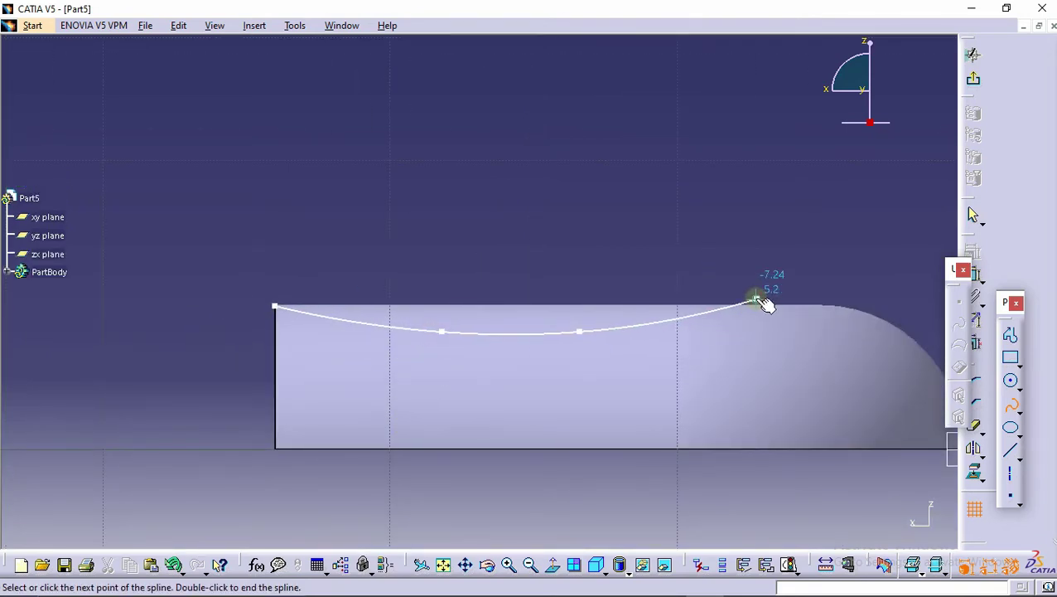
left_click(767, 306)
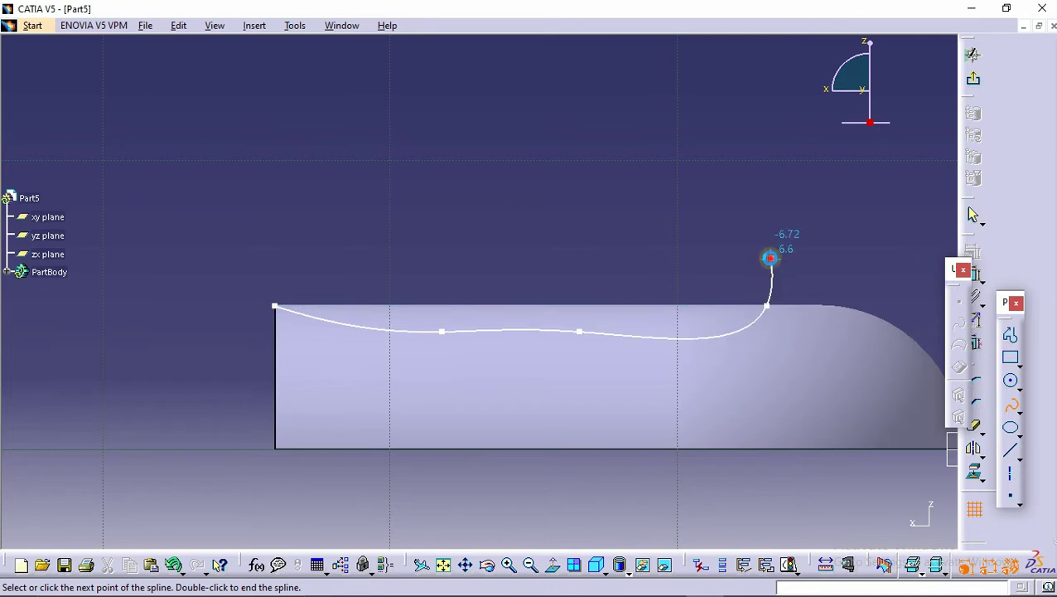
double_click(772, 260)
key("ctrl+z")
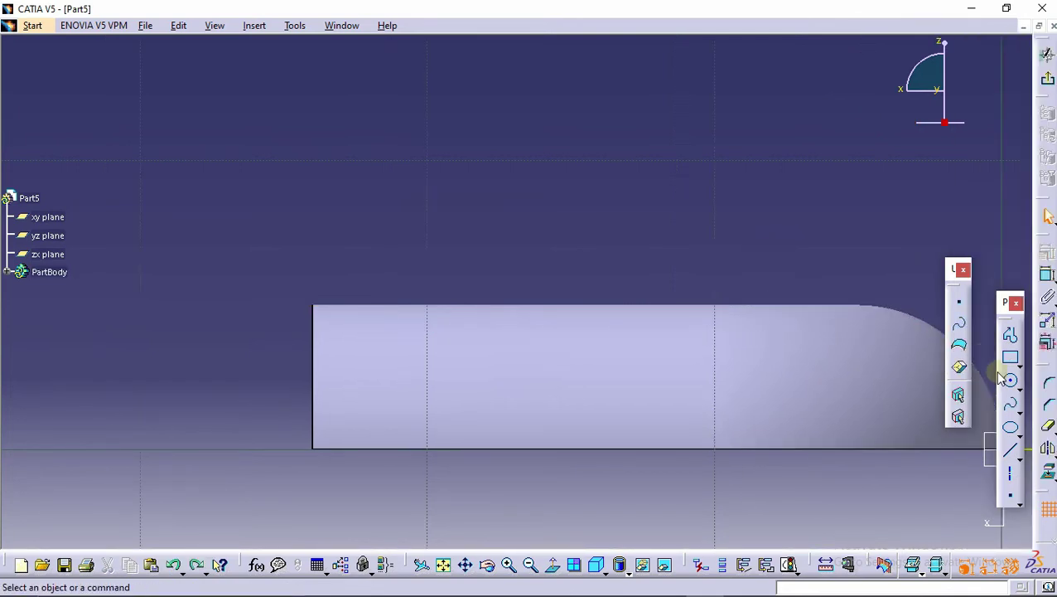
Sketch a four-point spline spanning about 16 mm from the pad's upper end corner, dipping about 1 mm and ending on the upper edge
left_click(1009, 401)
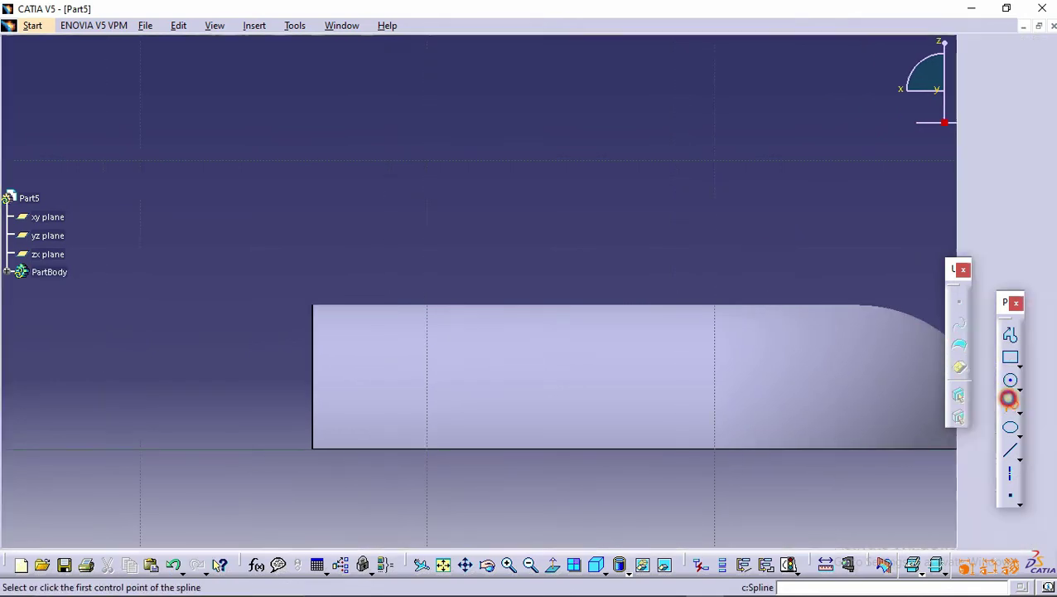
left_click(277, 306)
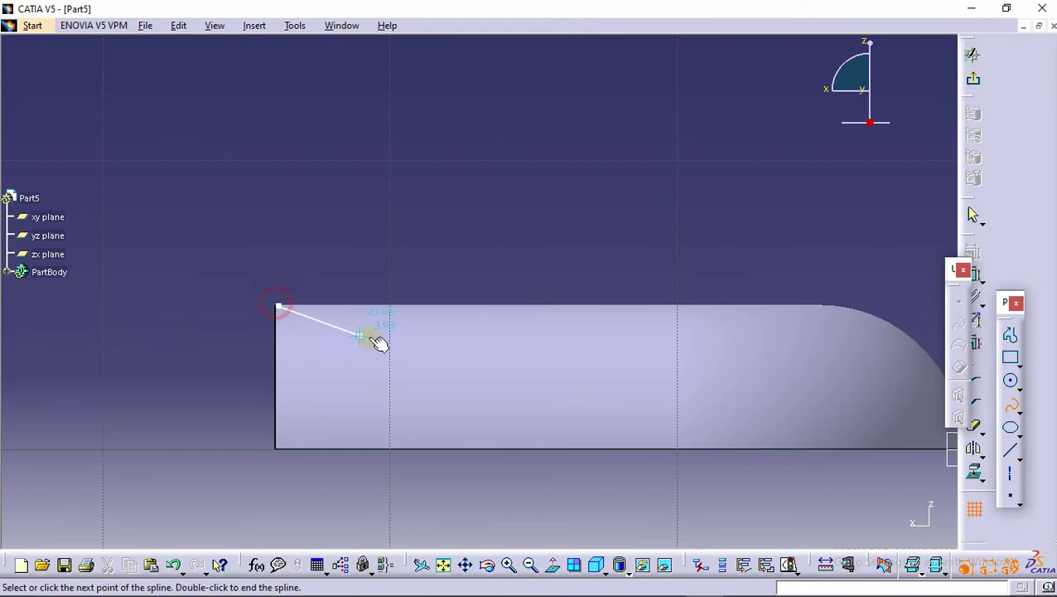
left_click(384, 334)
left_click(537, 335)
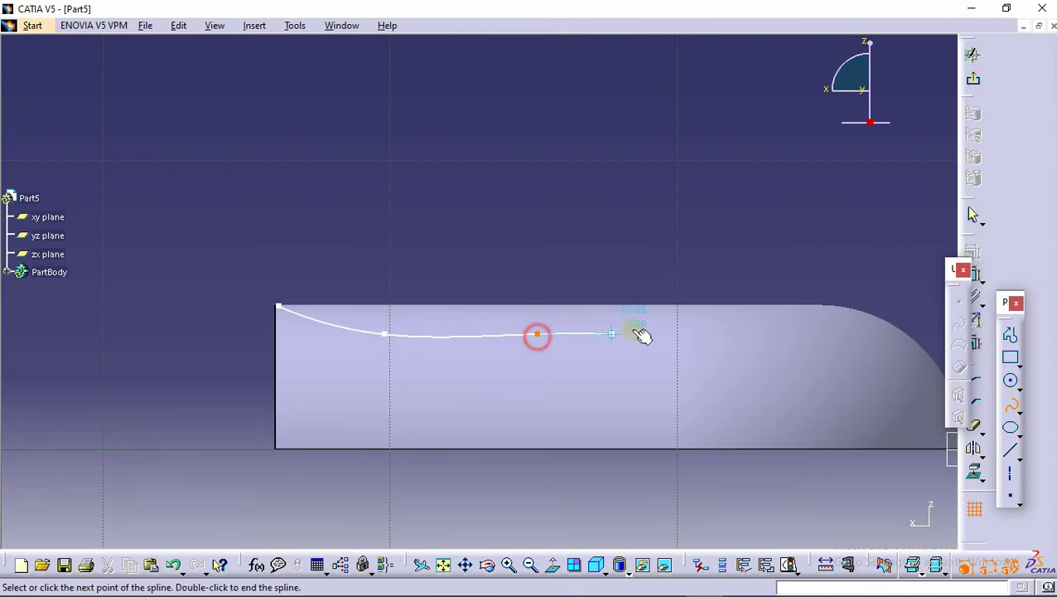
double_click(736, 308)
left_click(810, 260)
Close the spline profile with a horizontal line between its two endpoints
left_click(1013, 448)
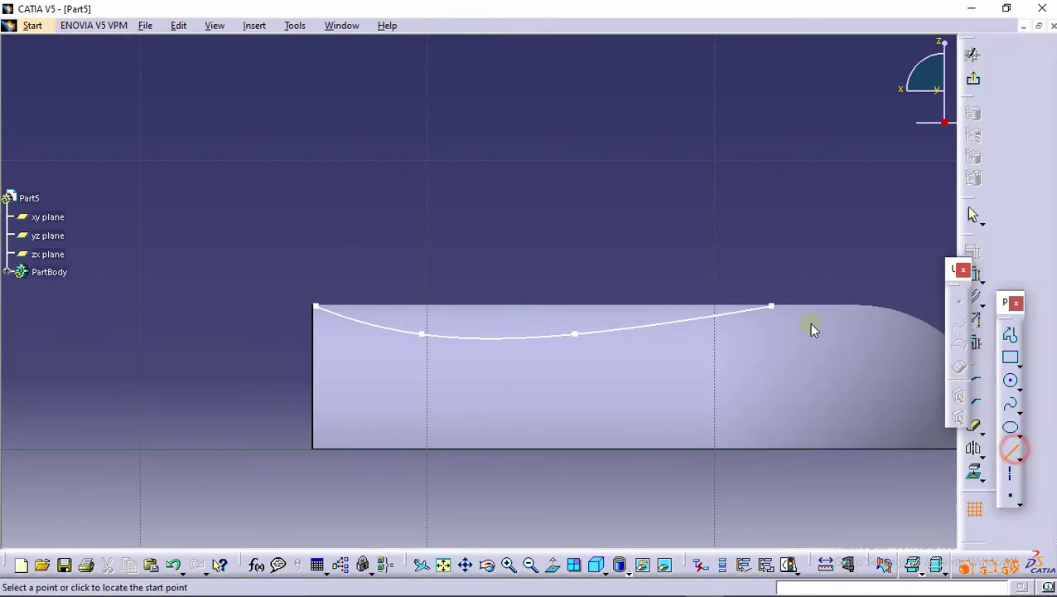
left_click(735, 308)
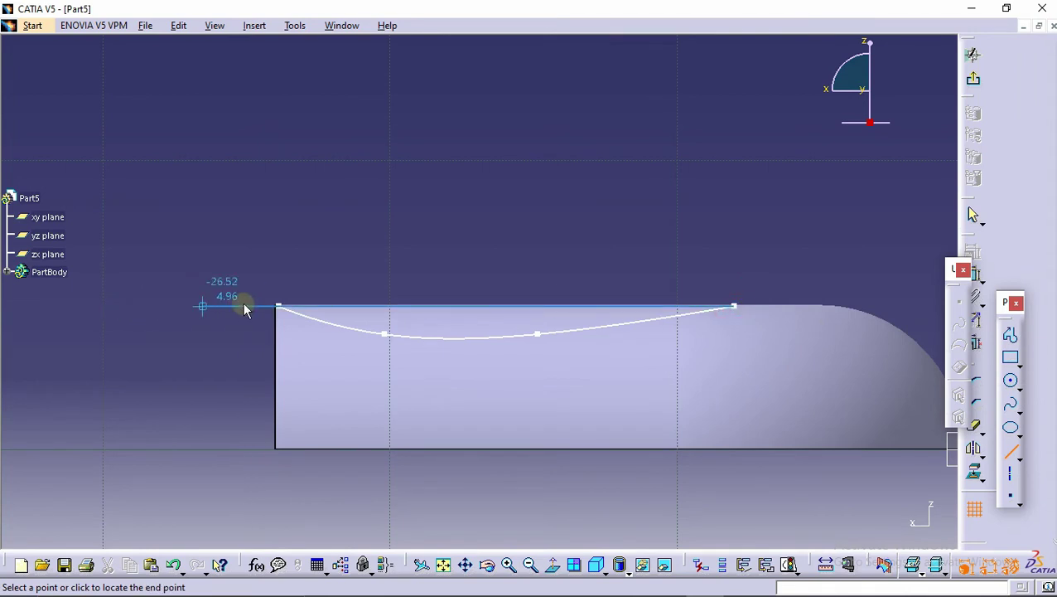
left_click(278, 306)
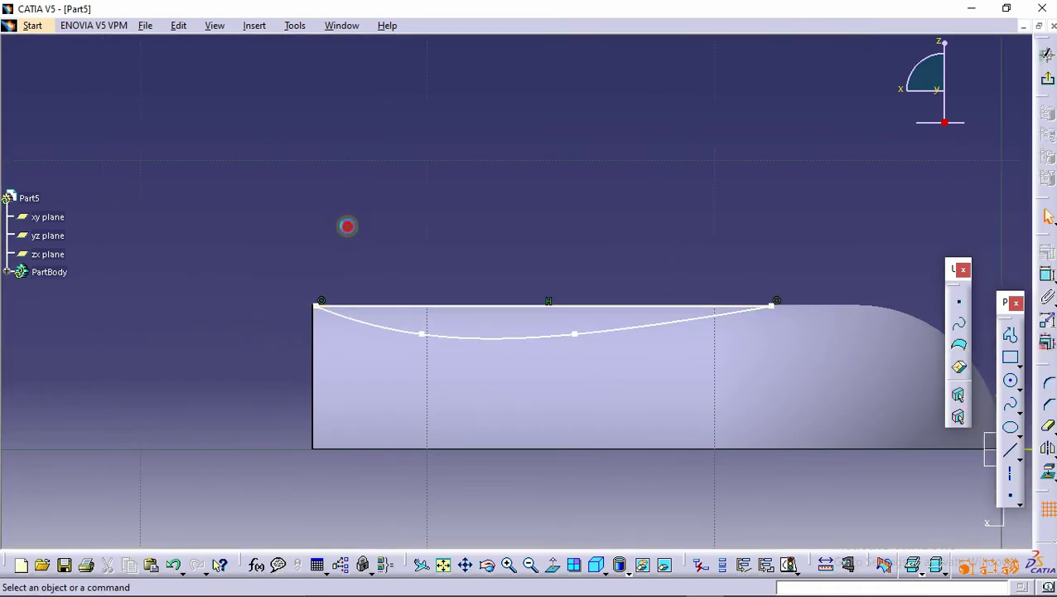
Constrain the closing line as coincident with the solid's upper edge
left_click(1048, 275)
left_click(595, 307)
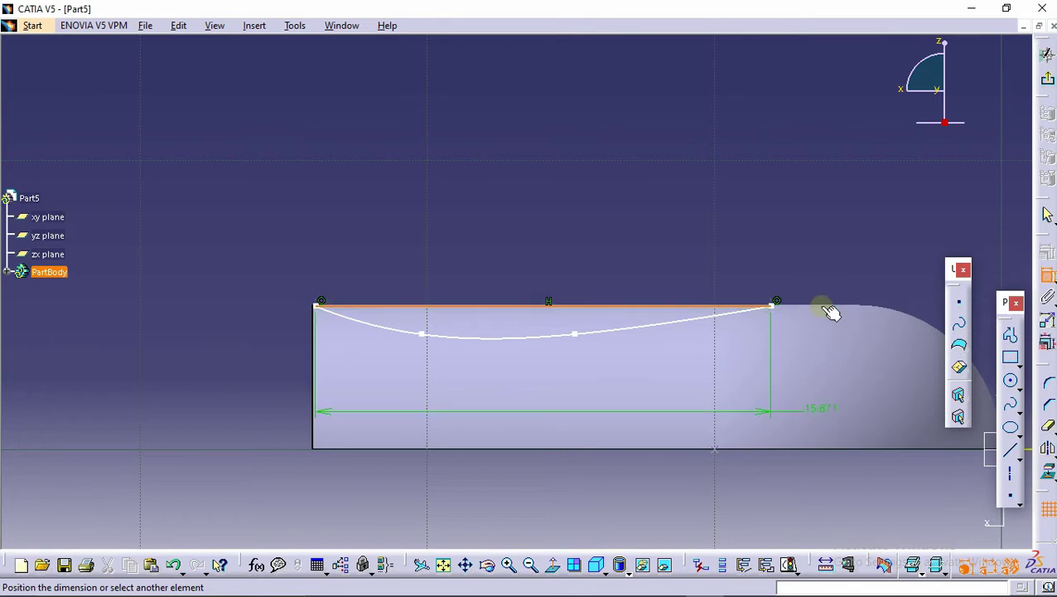
right_click(726, 202)
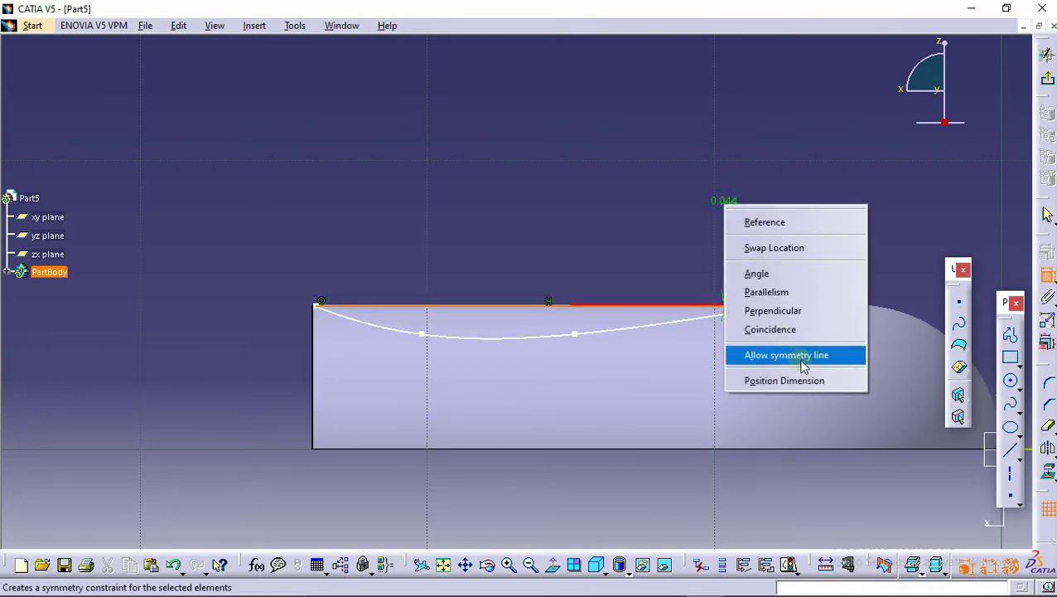
left_click(794, 329)
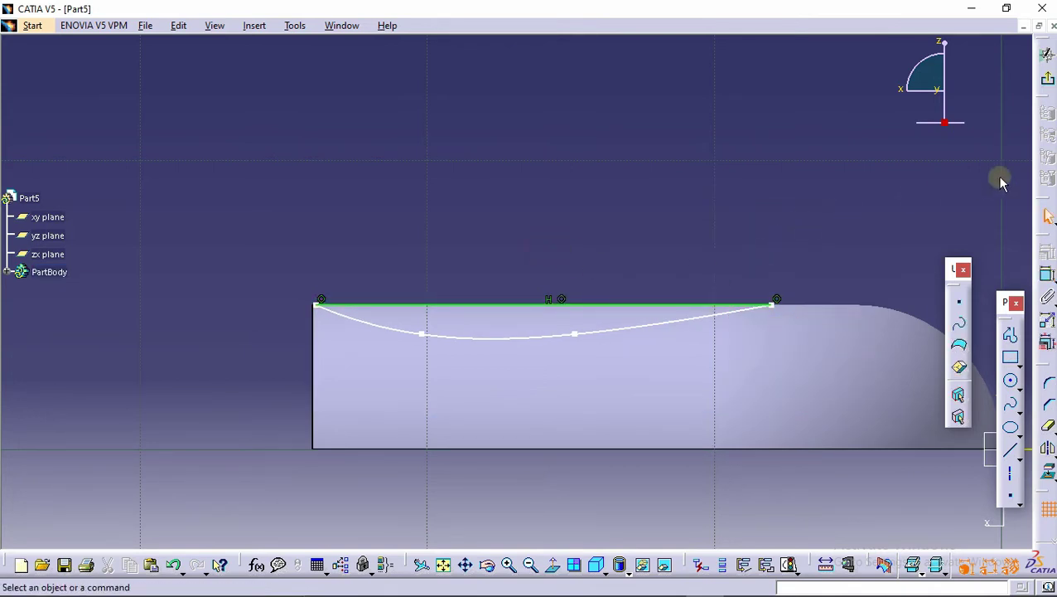
Exit the sketch and pocket the spline profile to a depth of 15 mm on both sides of the sketch plane
left_click(1048, 55)
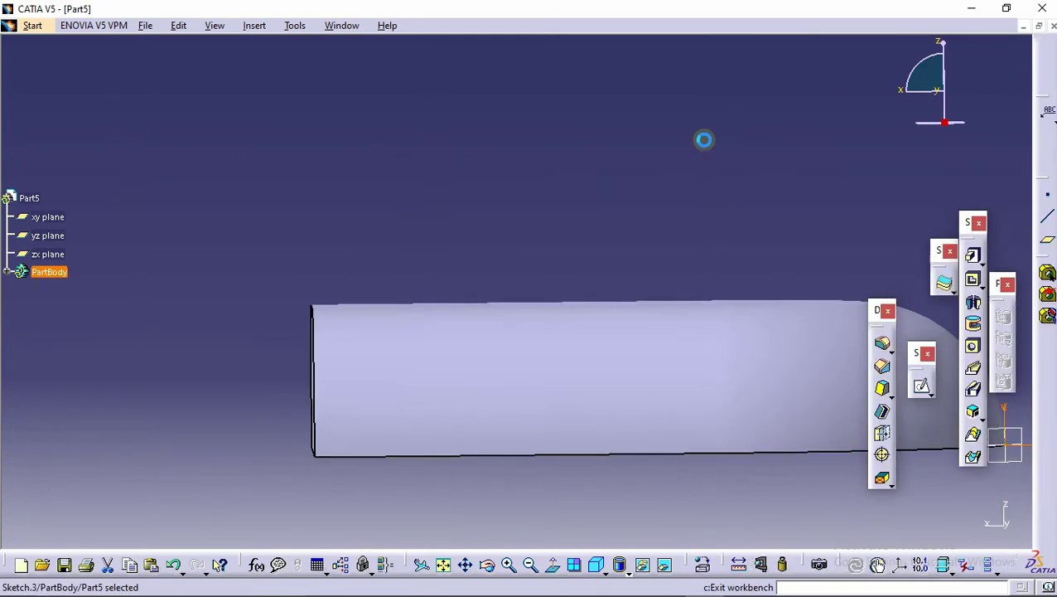
left_click(975, 280)
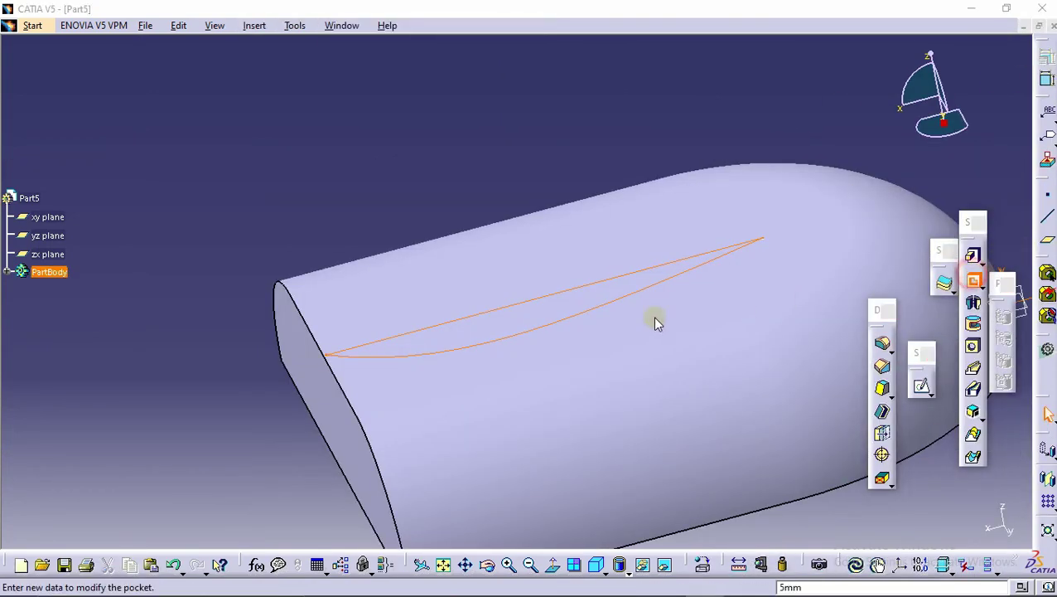
mouse_move(582, 277)
middle_mouse_down()
mouse_move(578, 307)
mouse_move(518, 204)
middle_mouse_up()
left_click_drag(535, 222, 470, 68)
left_click(535, 314)
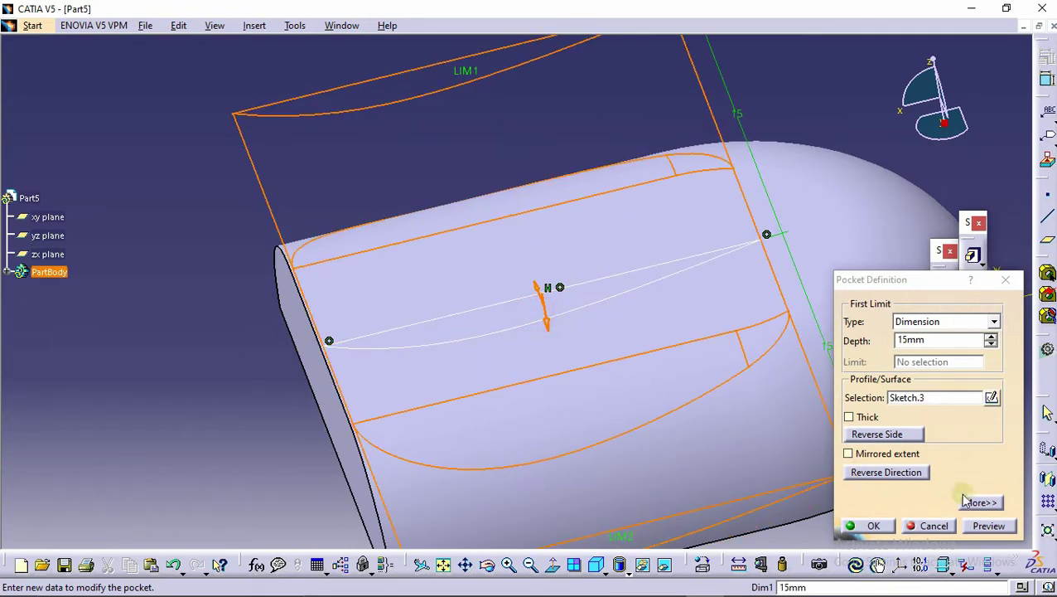
left_click(995, 526)
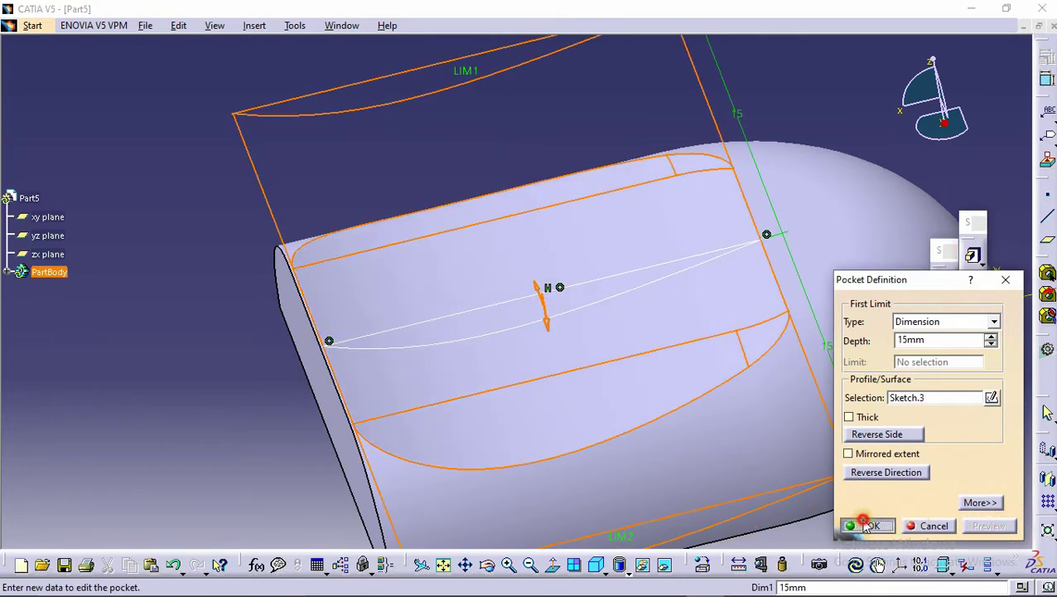
left_click(866, 525)
left_click(394, 172)
Start an edge fillet on the pocket's boundary edge and preview it with a 1 mm radius
middle_click_drag(394, 172, 632, 269)
left_click(882, 342)
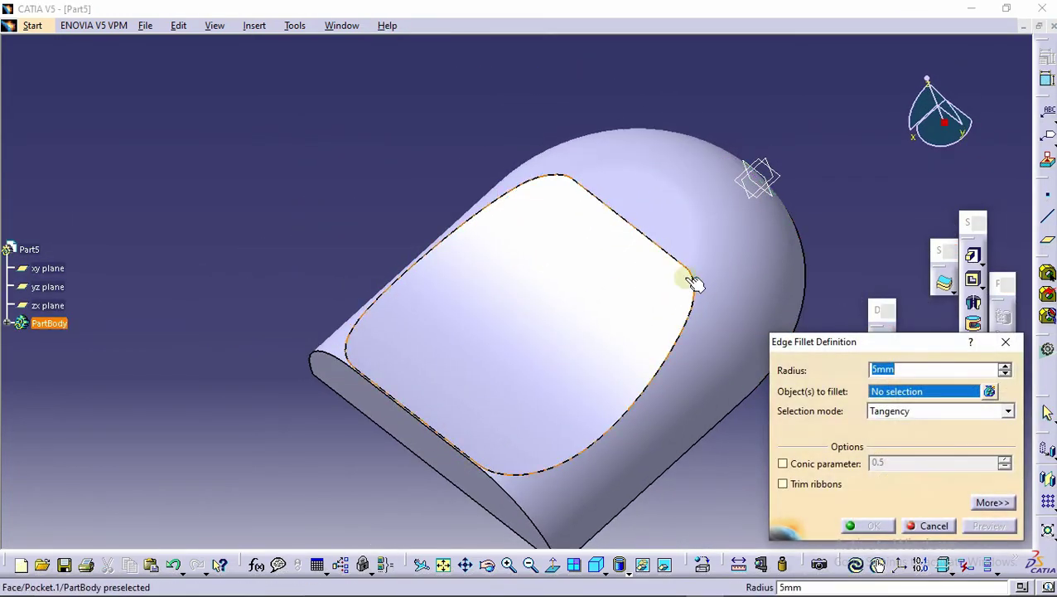
left_click(693, 283)
middle_click_drag(602, 337, 684, 290)
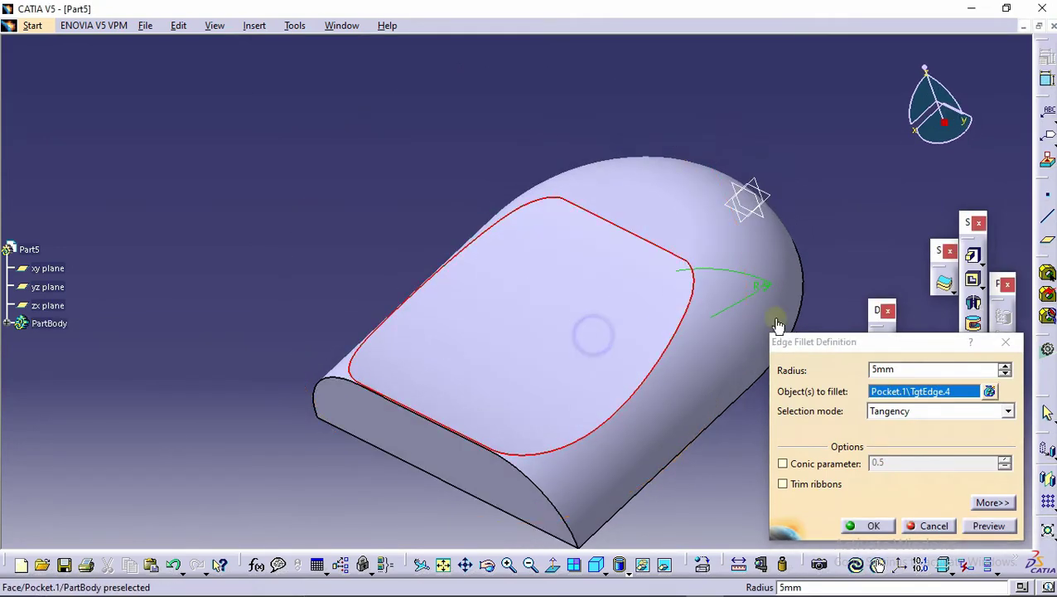
left_click(1006, 374)
left_click(1005, 374)
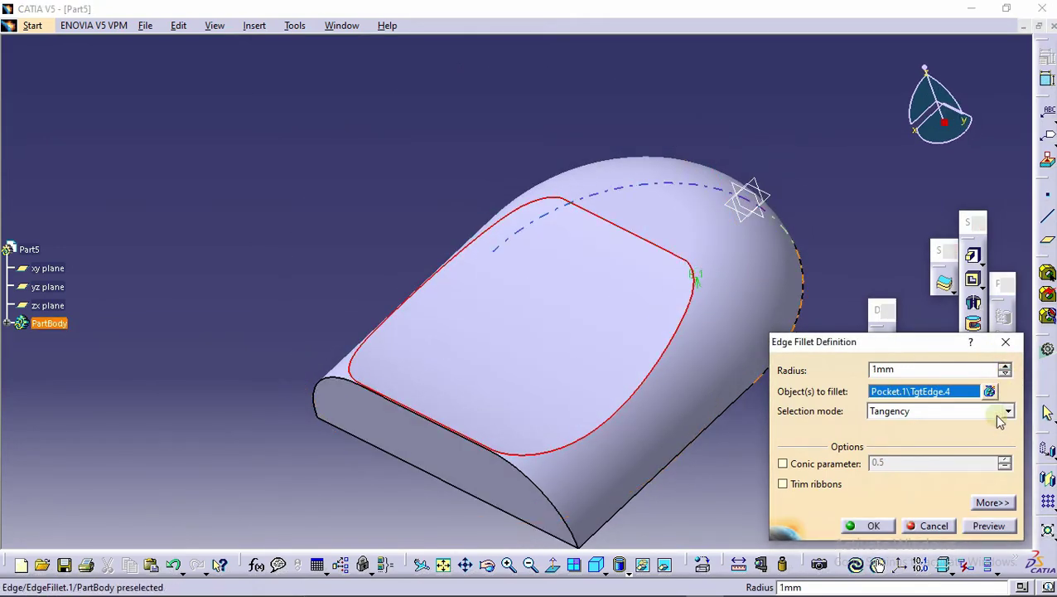
left_click(989, 525)
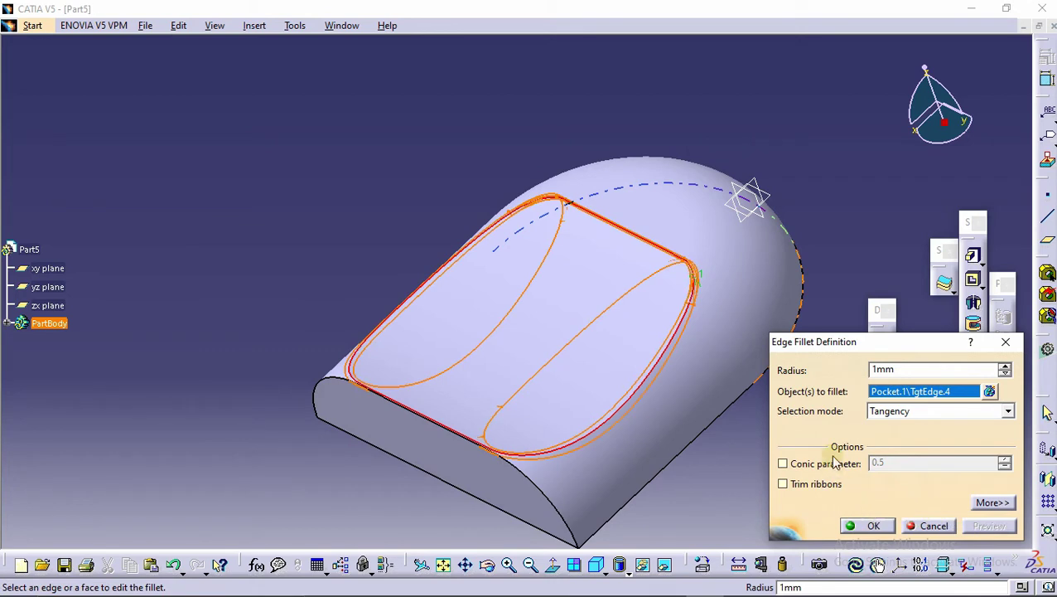
Set the pocket edge fillet's radius to 0.25 mm, preview it and apply it
double_click(904, 374)
key("BackSpace")
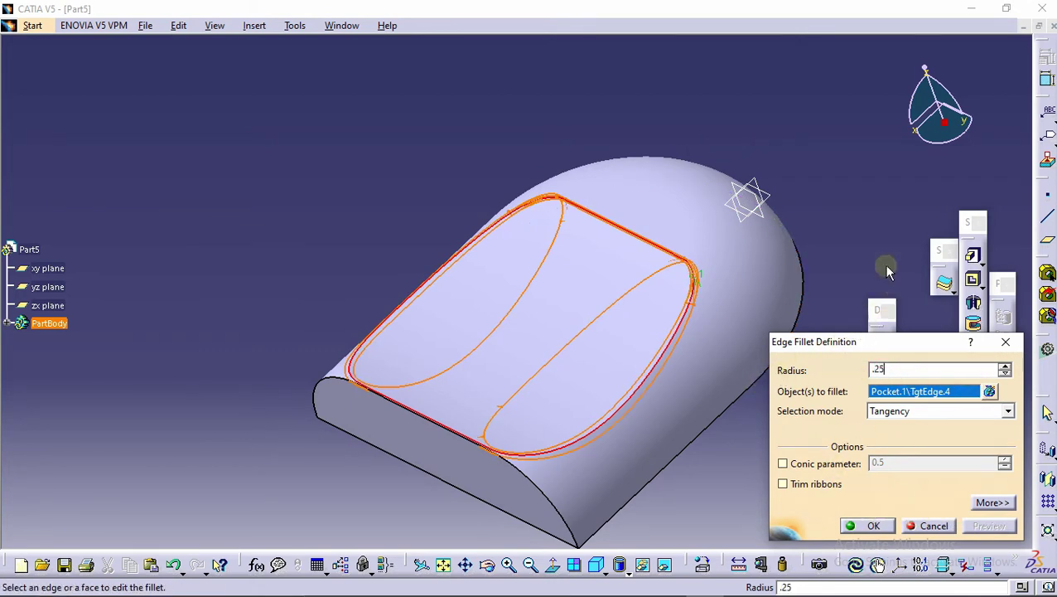
type(".25")
left_click(882, 169)
left_click(968, 525)
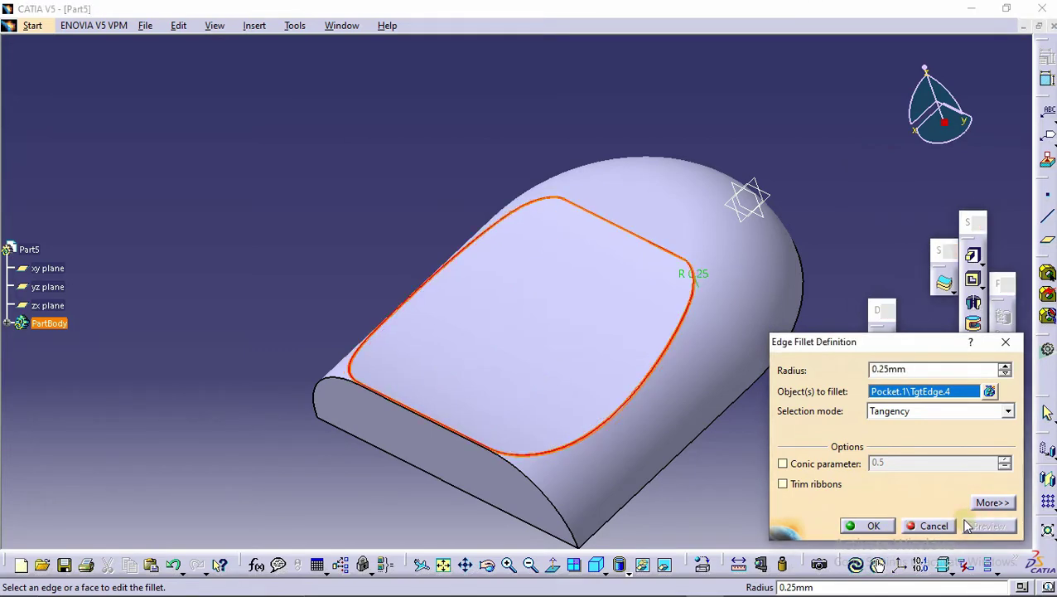
left_click(873, 526)
middle_click_drag(831, 146, 626, 321)
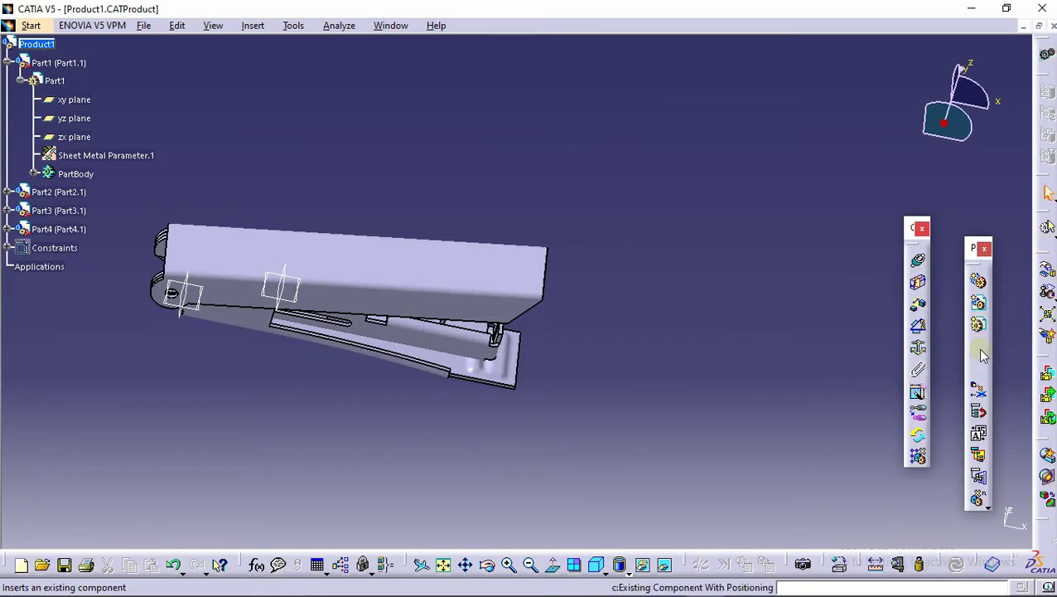
Insert the existing component Part5 from the stapler 2 folder into Product1
left_click(979, 346)
mouse_move(557, 7)
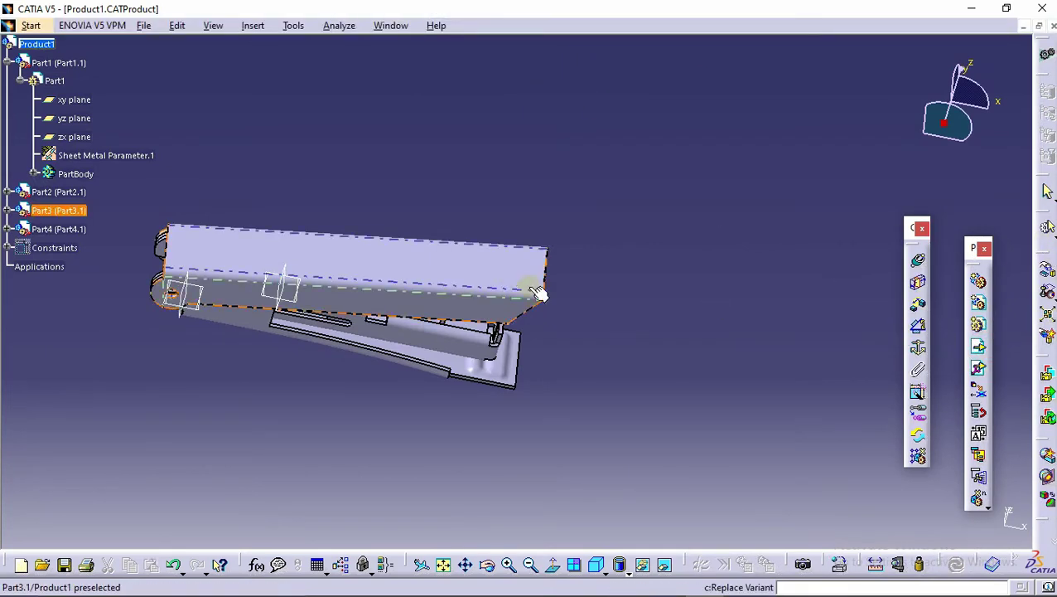
left_click(40, 44)
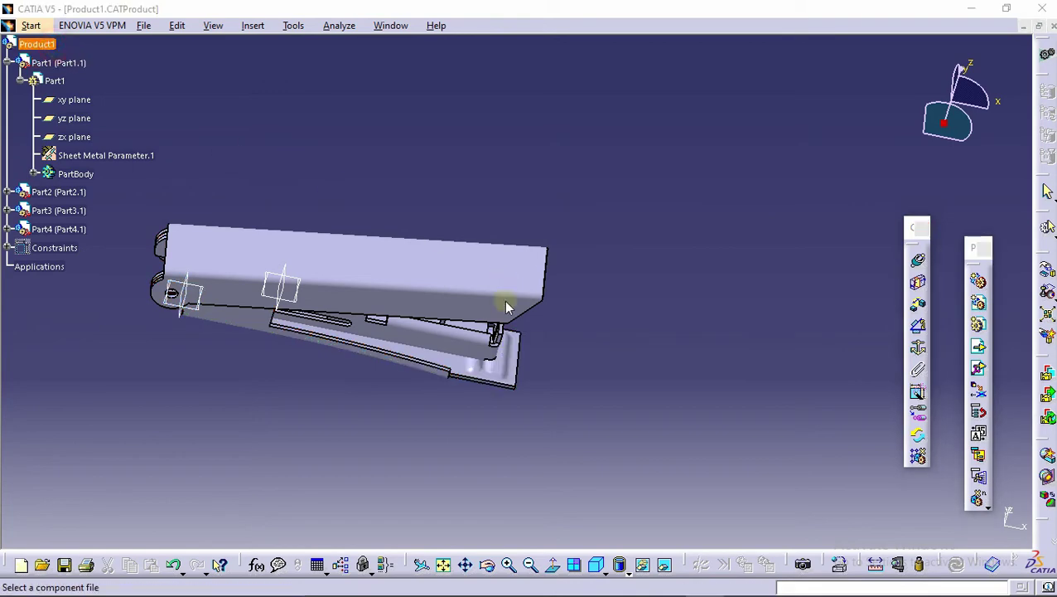
left_click(520, 337)
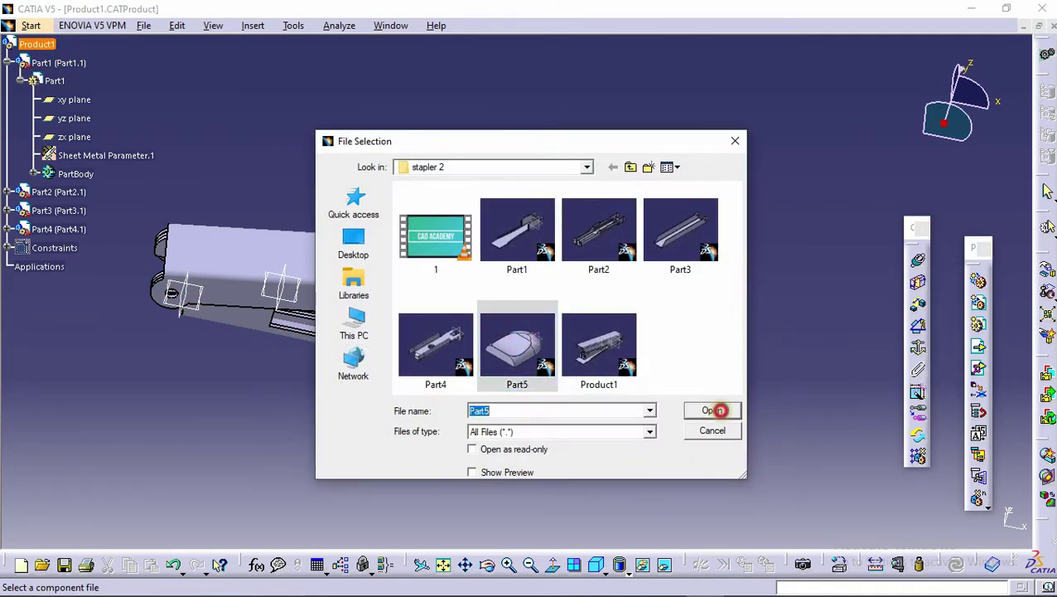
left_click(712, 409)
Add a contact constraint between Part5's flat underside and the upper face of the stapler cover, Part3
middle_click_drag(550, 442, 539, 265)
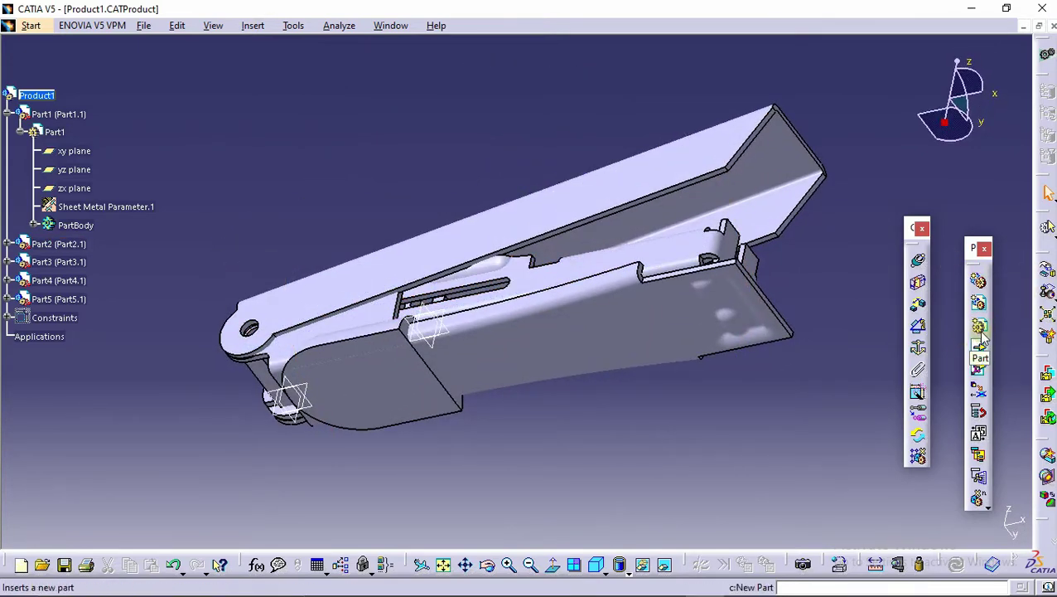
left_click(920, 283)
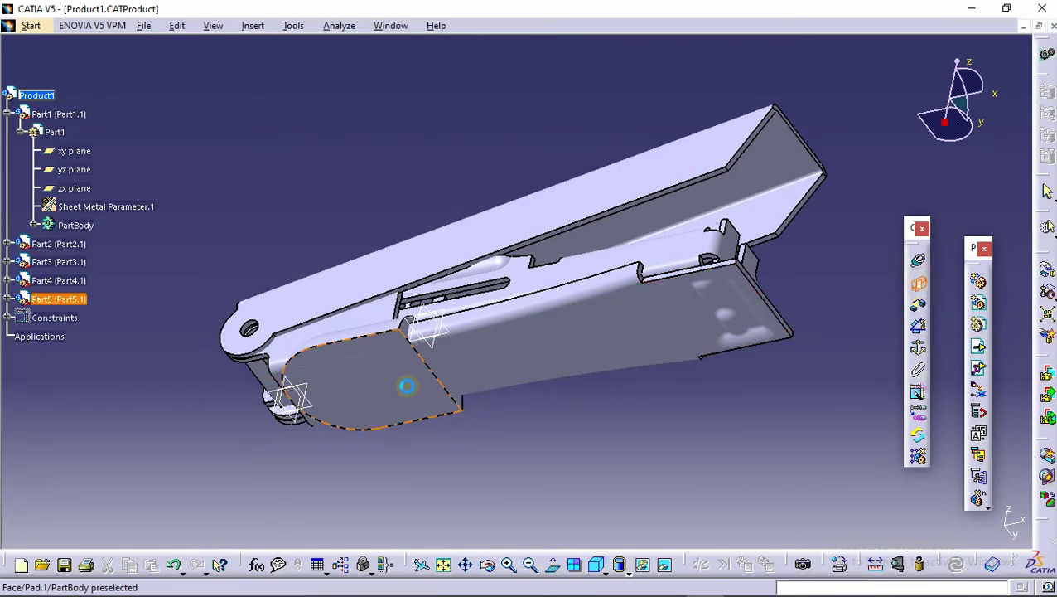
left_click(408, 385)
middle_click_drag(408, 385, 632, 349)
left_click(630, 347)
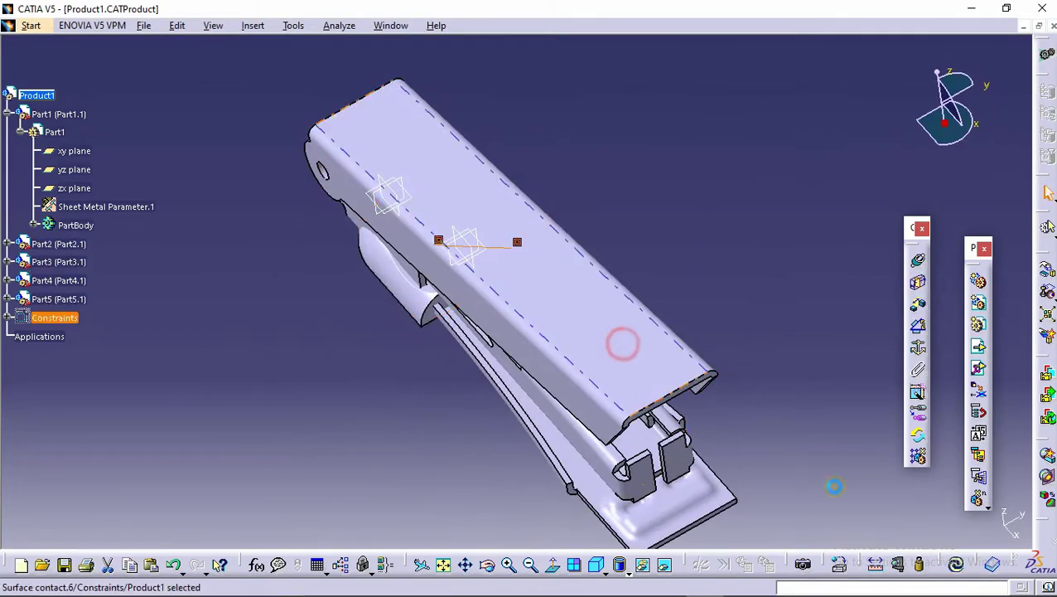
Add a 0 mm offset constraint between Part5's straight bottom edge and the end edge of the cover, Part3, and update the assembly
middle_click_drag(623, 324, 848, 356)
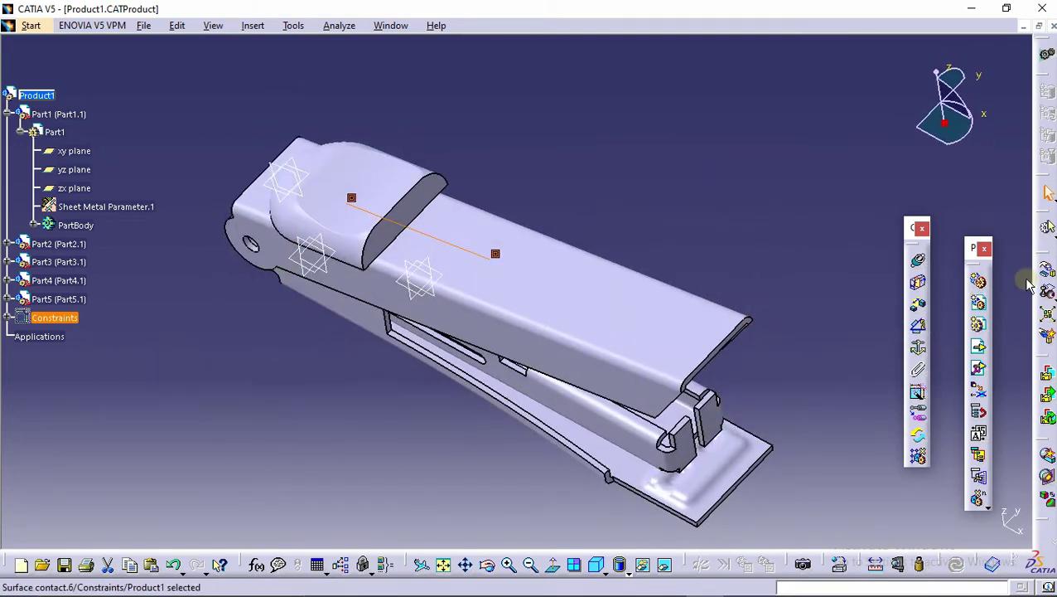
left_click(918, 308)
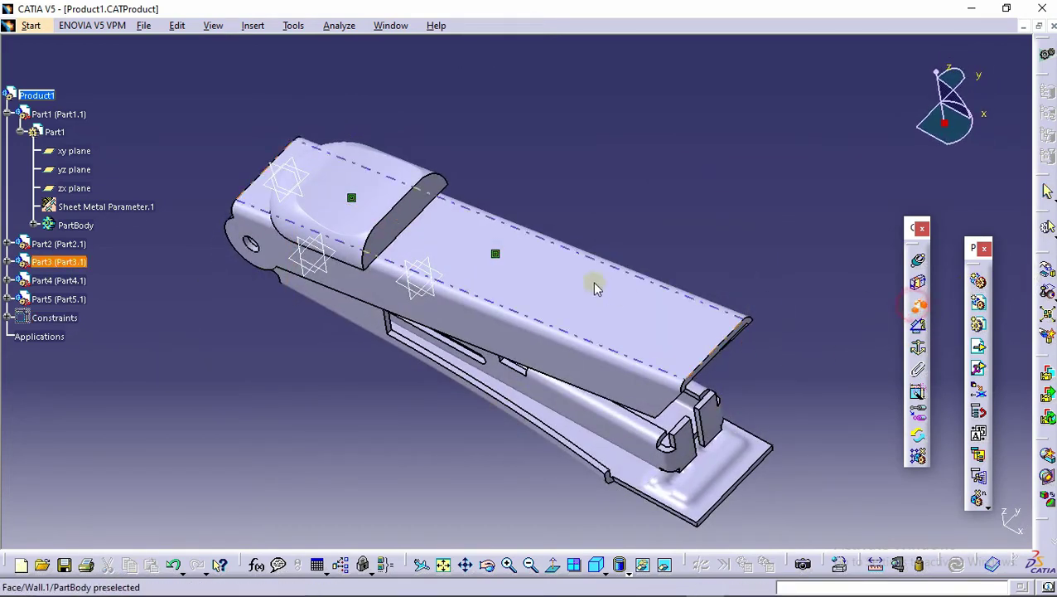
left_click(411, 230)
left_click(734, 333)
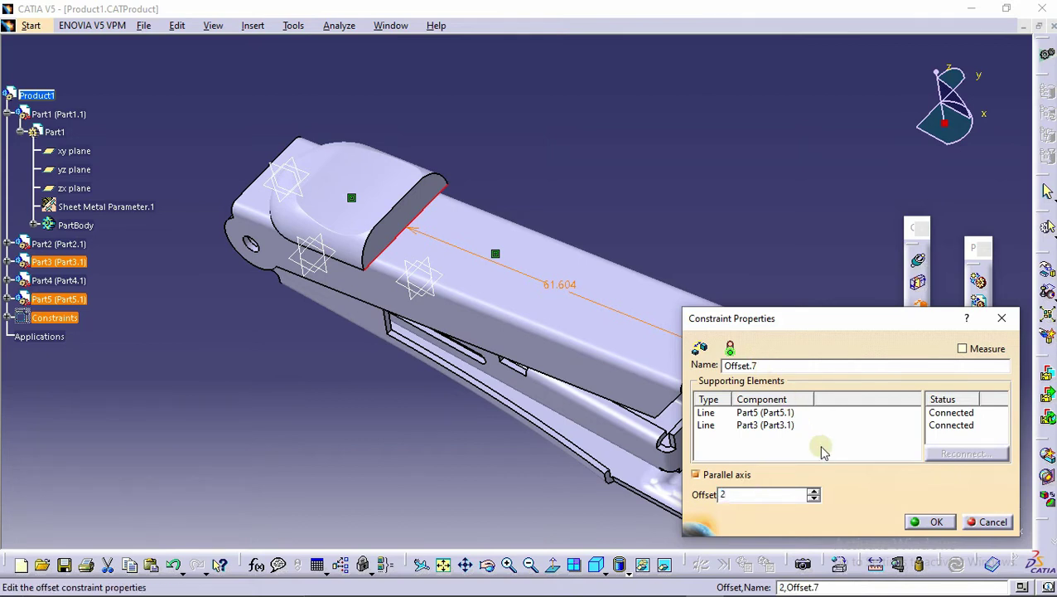
left_click(933, 522)
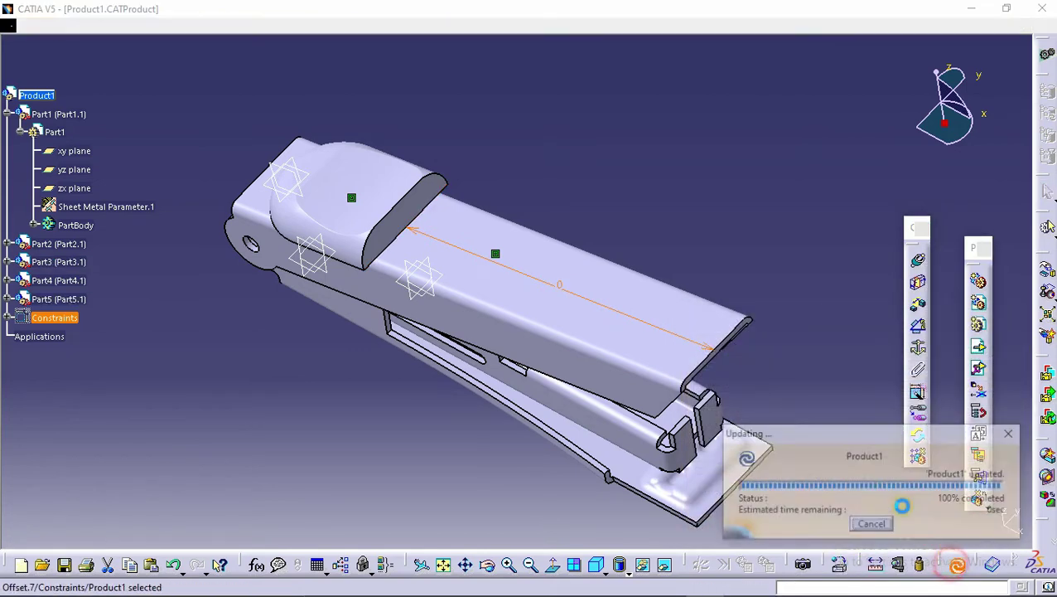
left_click(817, 364)
Try to change the offset constraint between Part5 and the cover's end edge to -2 mm
scroll(817, 365, "up", 1)
middle_click_drag(720, 358, 758, 273)
middle_click_drag(510, 347, 651, 229)
middle_click_drag(651, 229, 298, 248)
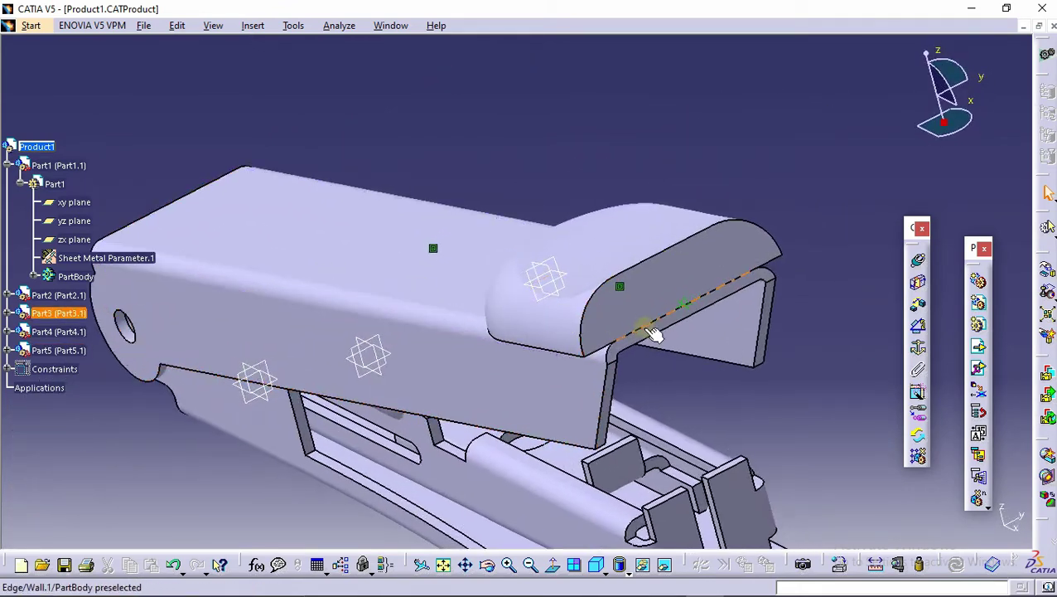
double_click(688, 303)
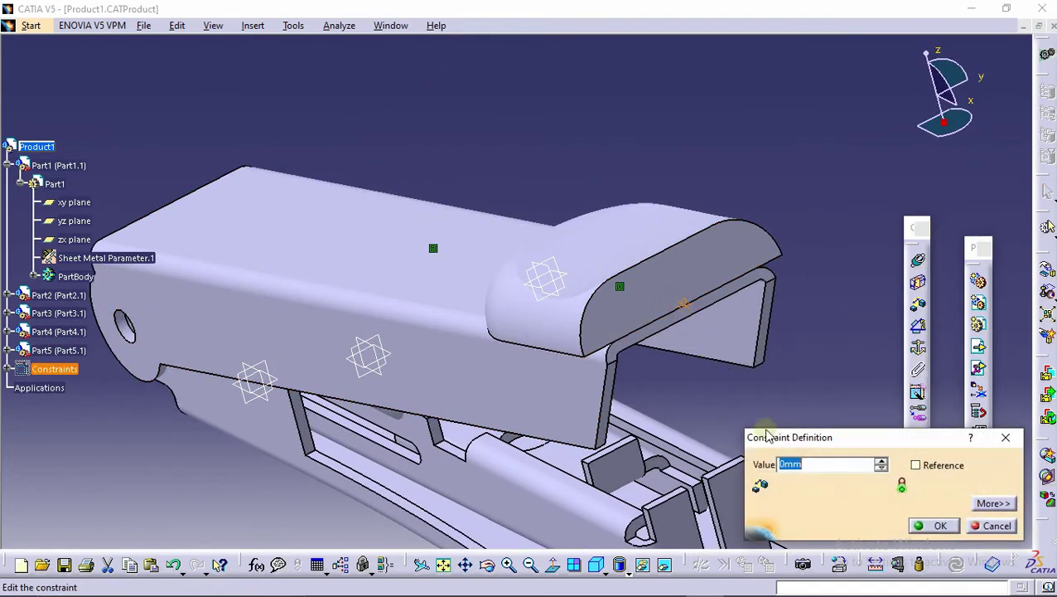
type("-2")
left_click(920, 526)
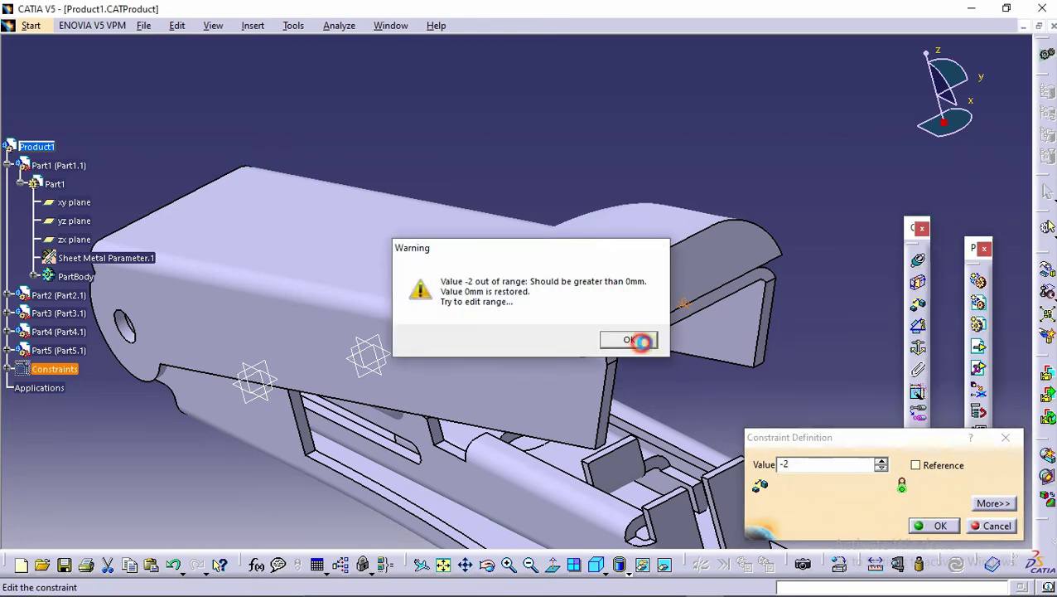
left_click(635, 341)
left_click(997, 527)
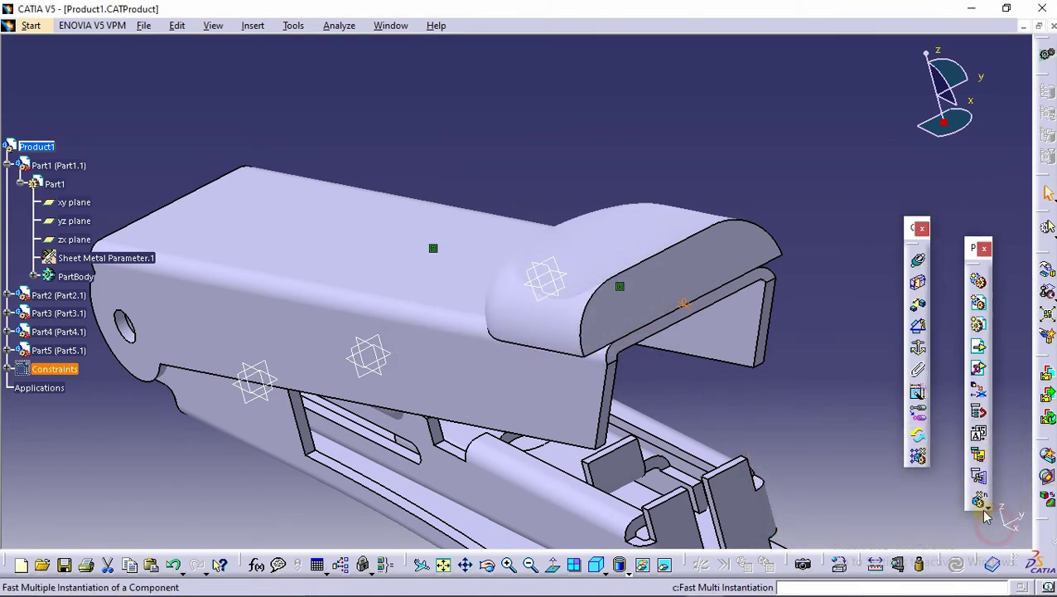
Delete the 0 mm offset constraint between Part5 and the cover's end edge
left_click(688, 309)
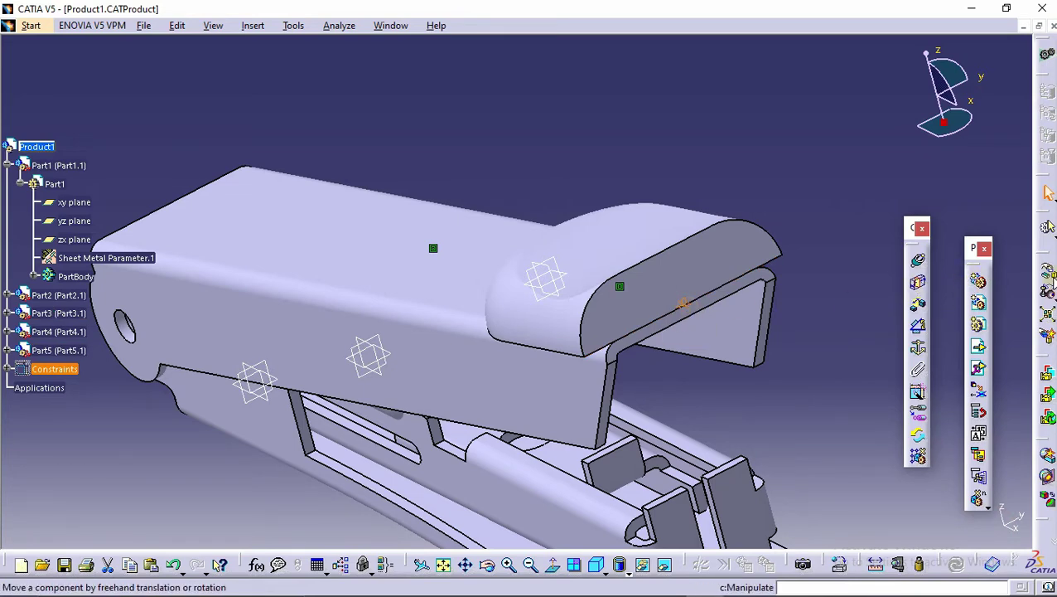
left_click(1047, 279)
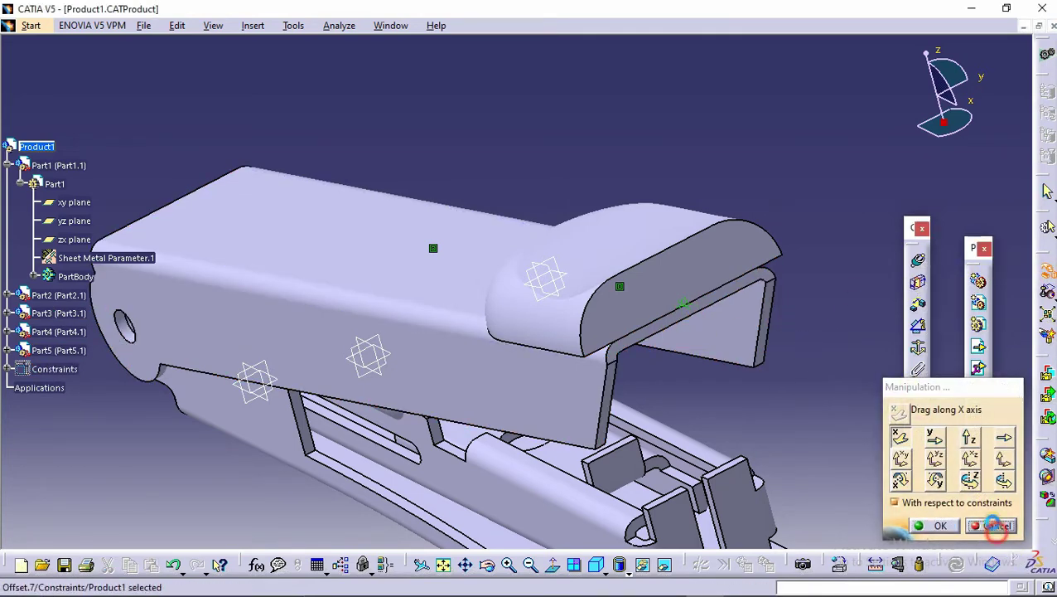
left_click(995, 525)
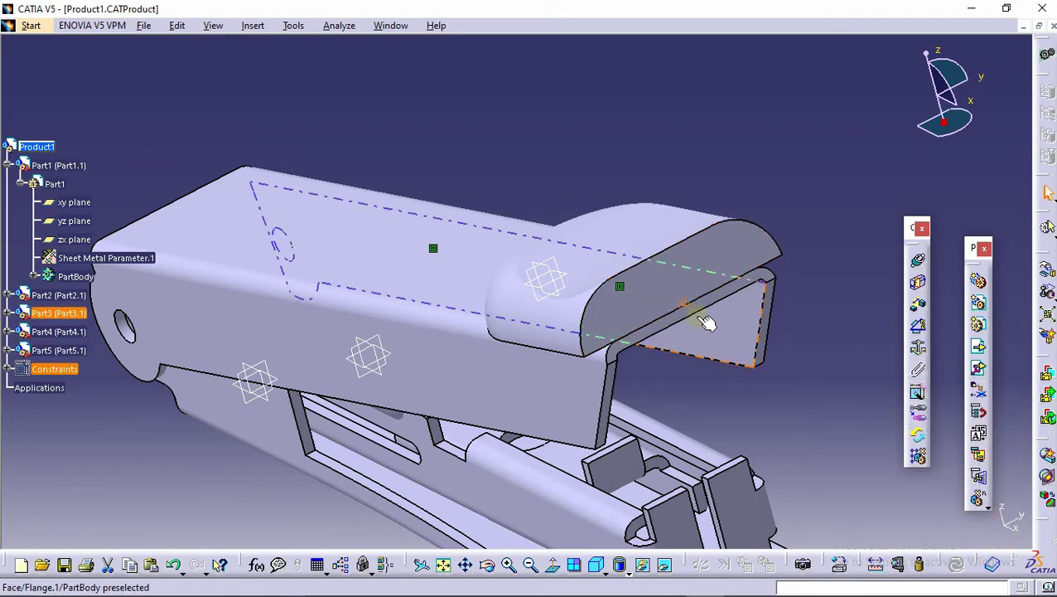
Manipulate Part5 along the X axis, without respect to constraints, so it overhangs the cover's end edge slightly
left_click(1042, 268)
left_click(713, 259)
middle_click_drag(544, 298, 655, 373)
left_click_drag(654, 277, 704, 290)
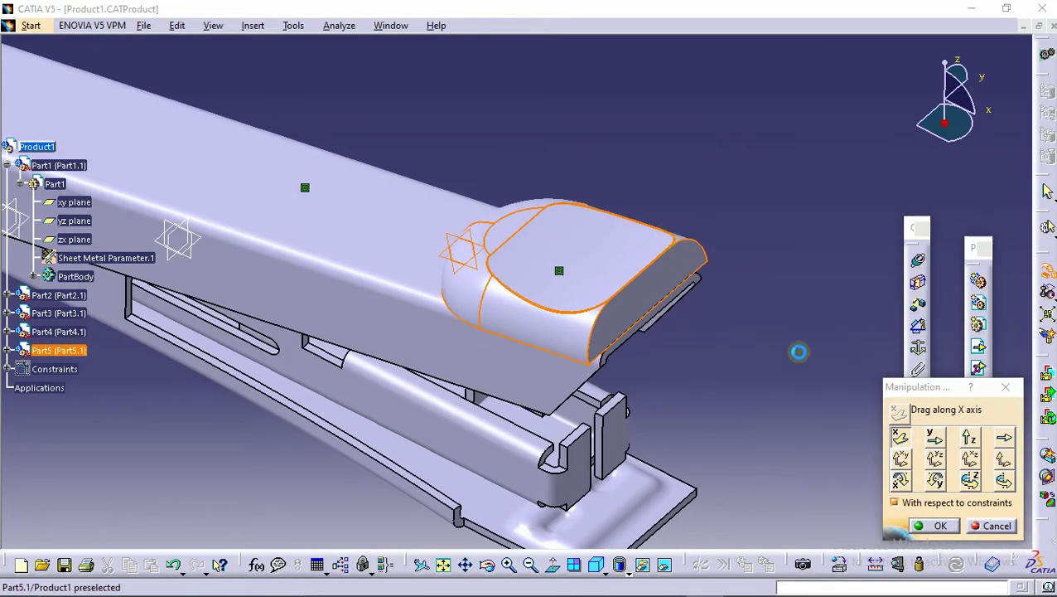
left_click(894, 502)
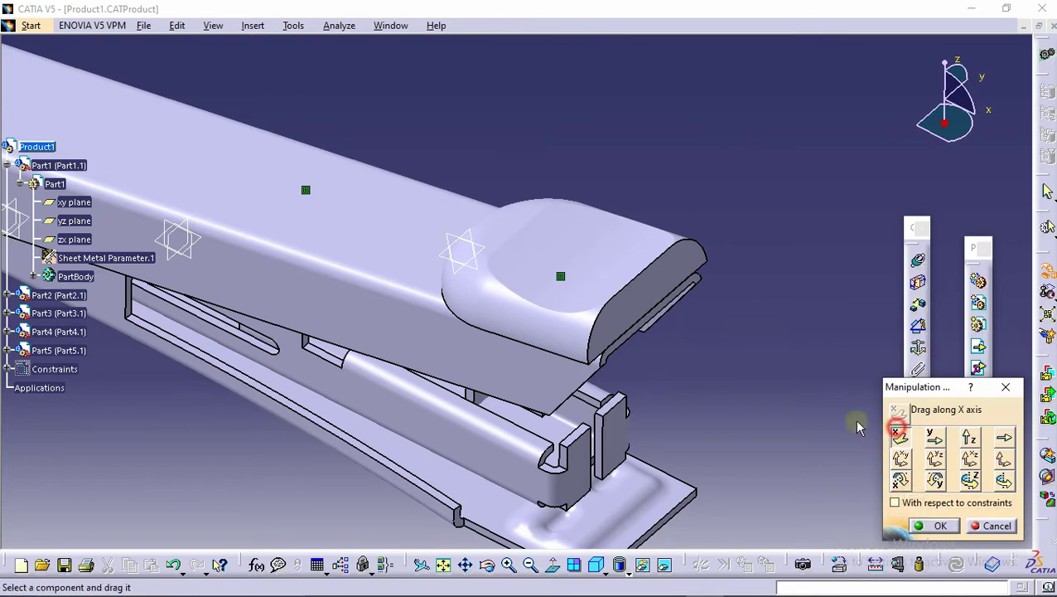
mouse_move(649, 306)
left_mouse_down()
mouse_move(637, 300)
mouse_move(655, 304)
left_mouse_up()
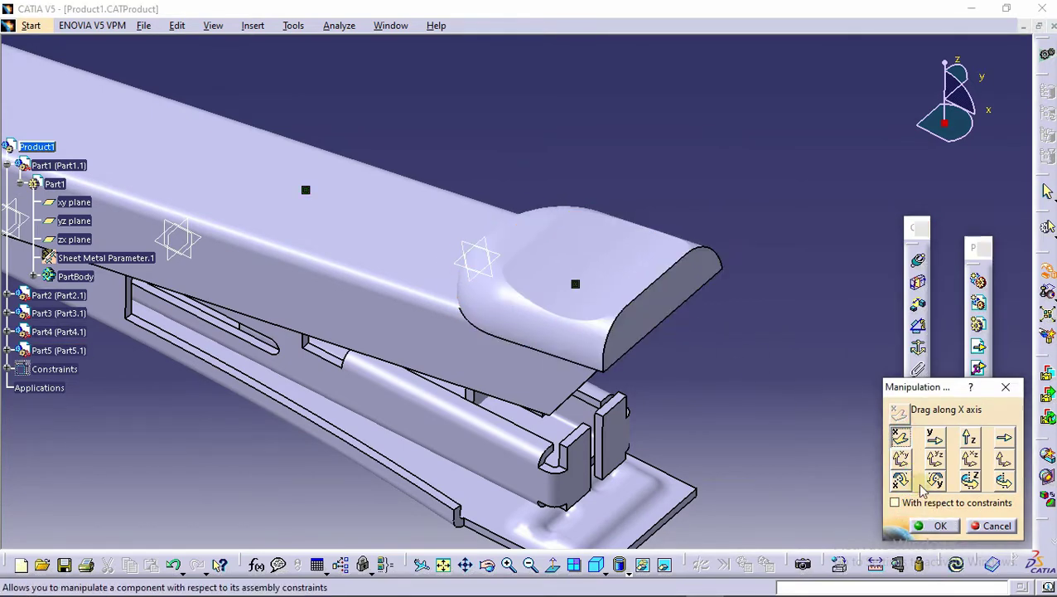
left_click(939, 526)
Add a 2 mm offset constraint between Part5's straight bottom edge and the upper end edge of the cover, Part3
middle_click_drag(667, 406, 891, 314)
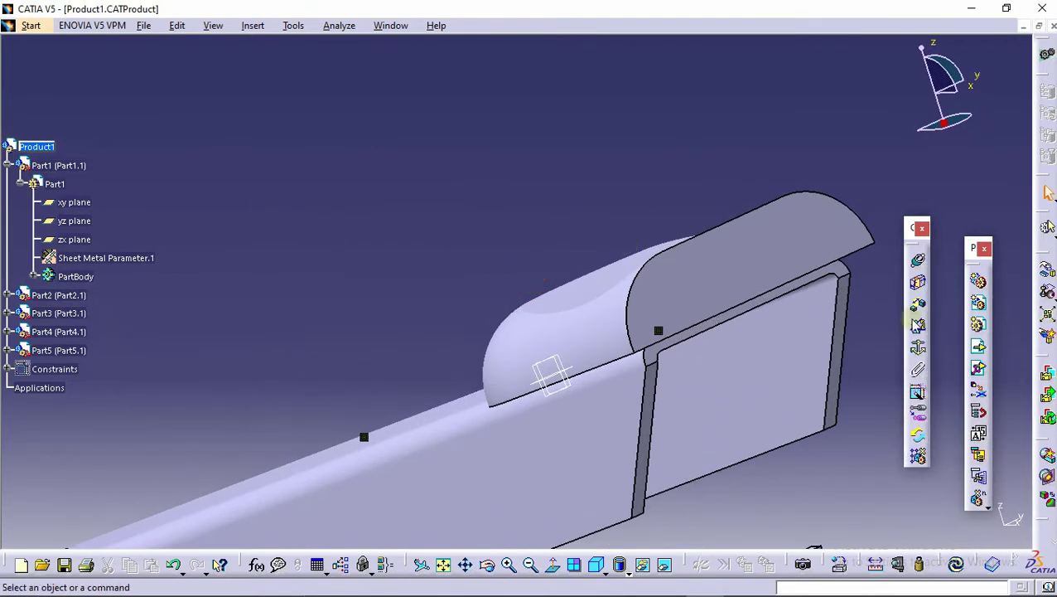
scroll(628, 325, "up", 1)
middle_click_drag(628, 325, 713, 278)
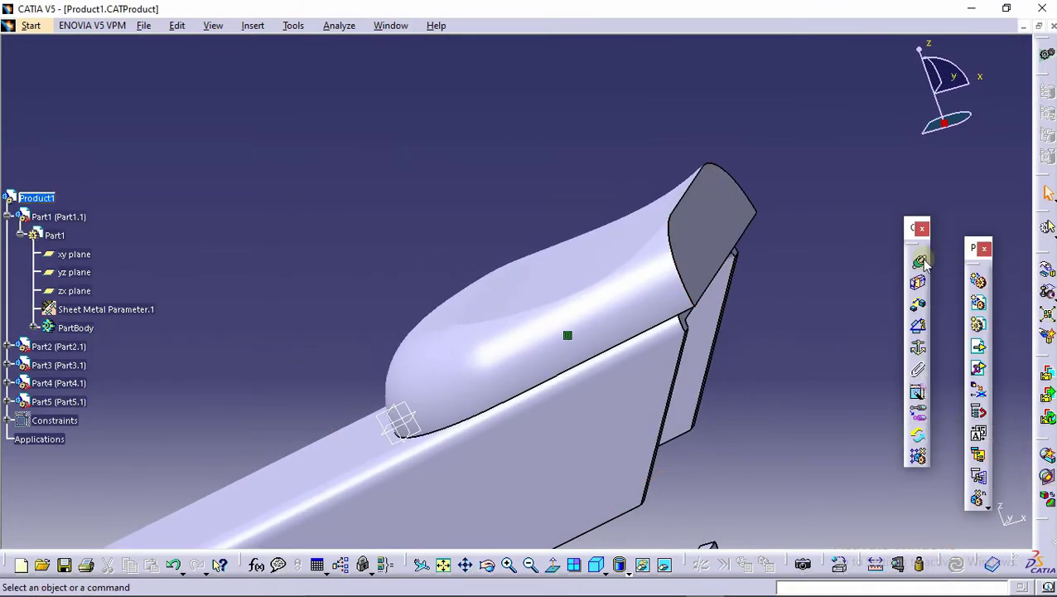
middle_click_drag(727, 381, 568, 307)
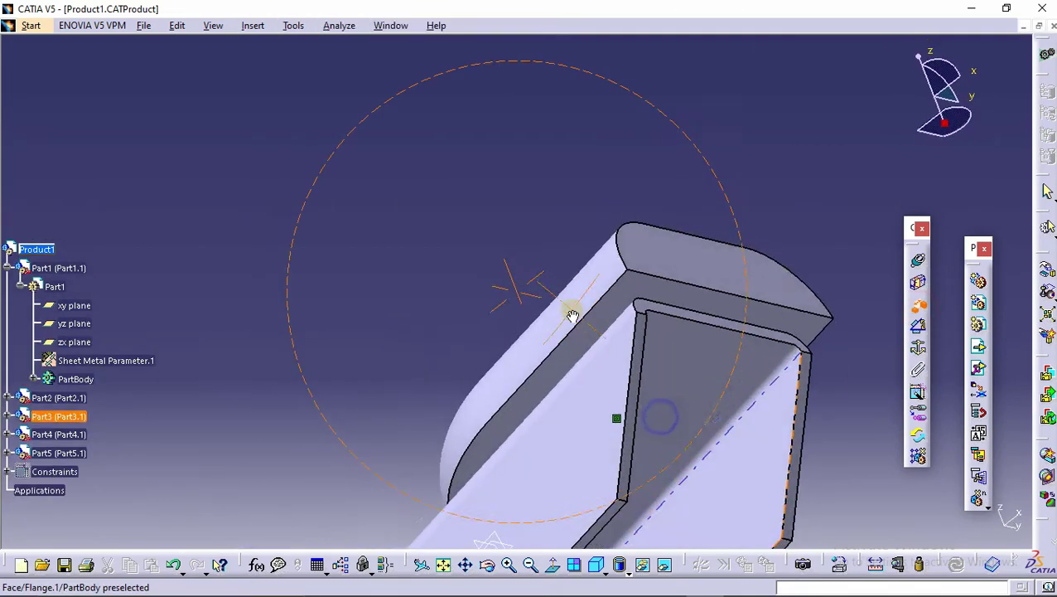
left_click(759, 305)
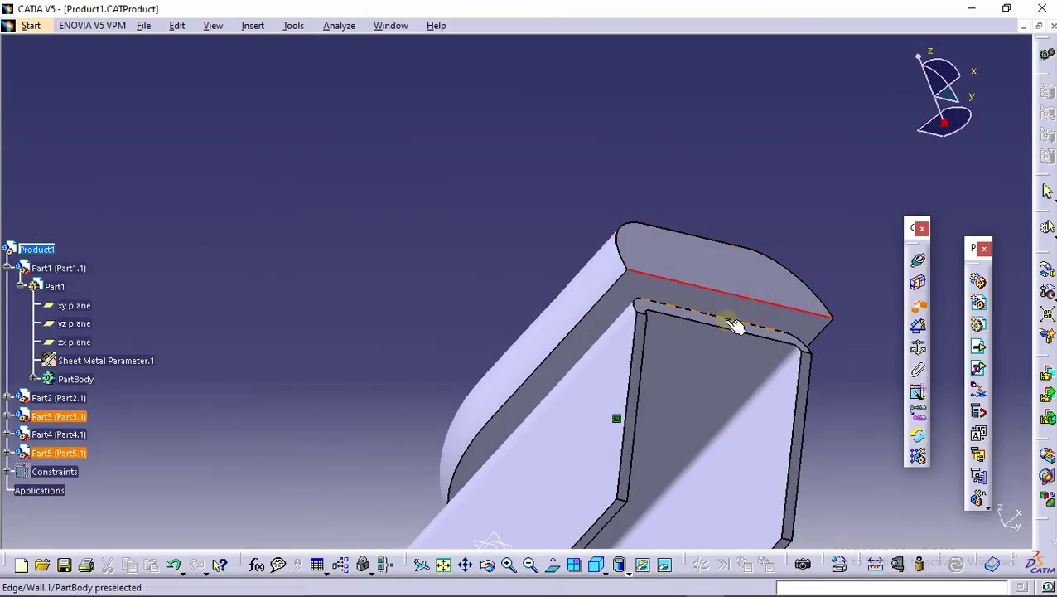
left_click(736, 324)
type("2")
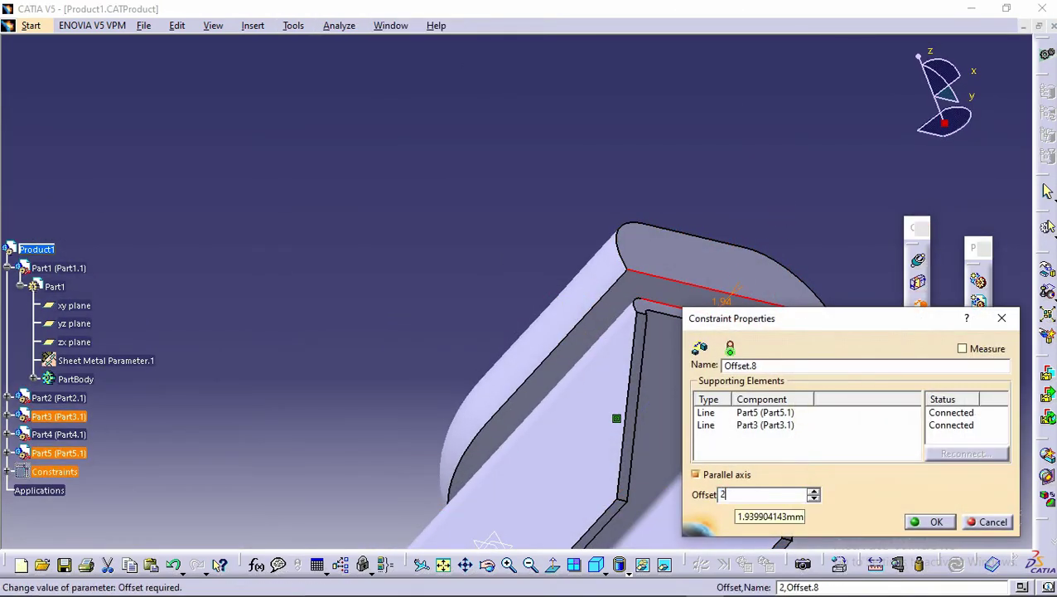
key("Return")
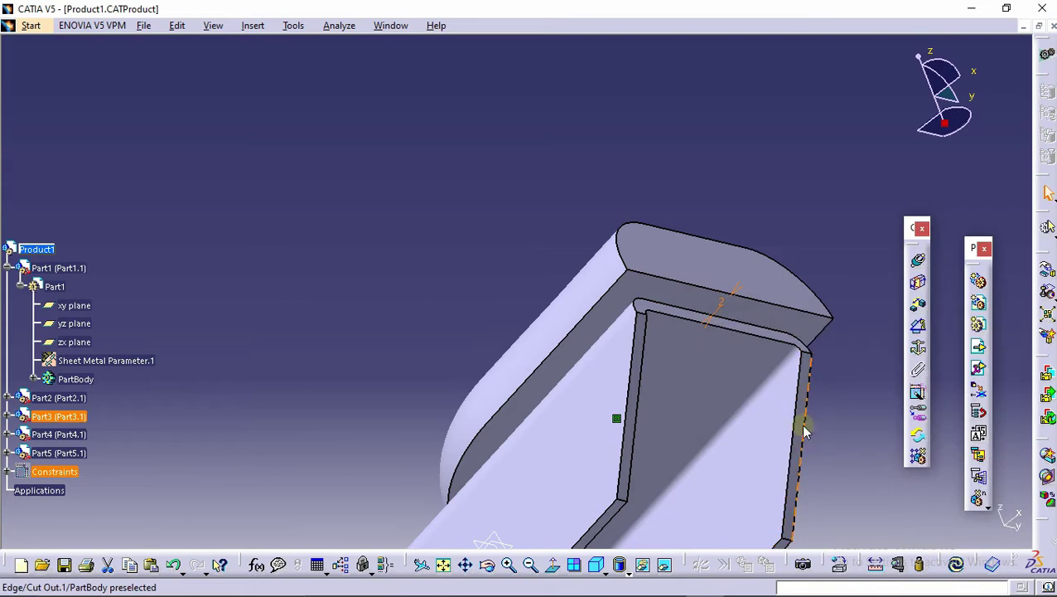
Insert Part5 from the stapler 2 folder into Product1 as another existing component
middle_click_drag(510, 147, 523, 236)
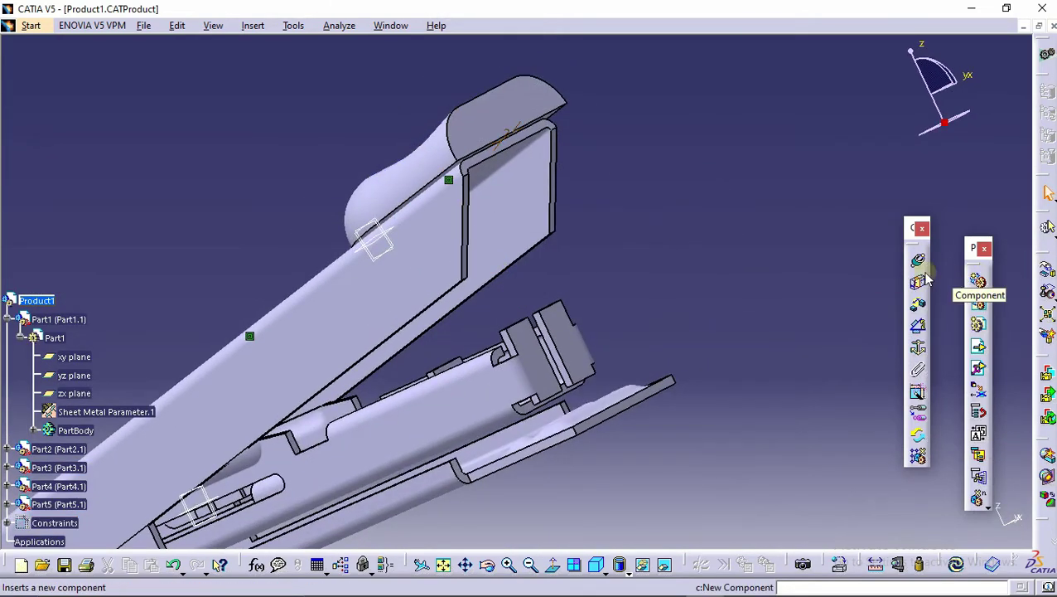
left_click(979, 348)
left_click(34, 301)
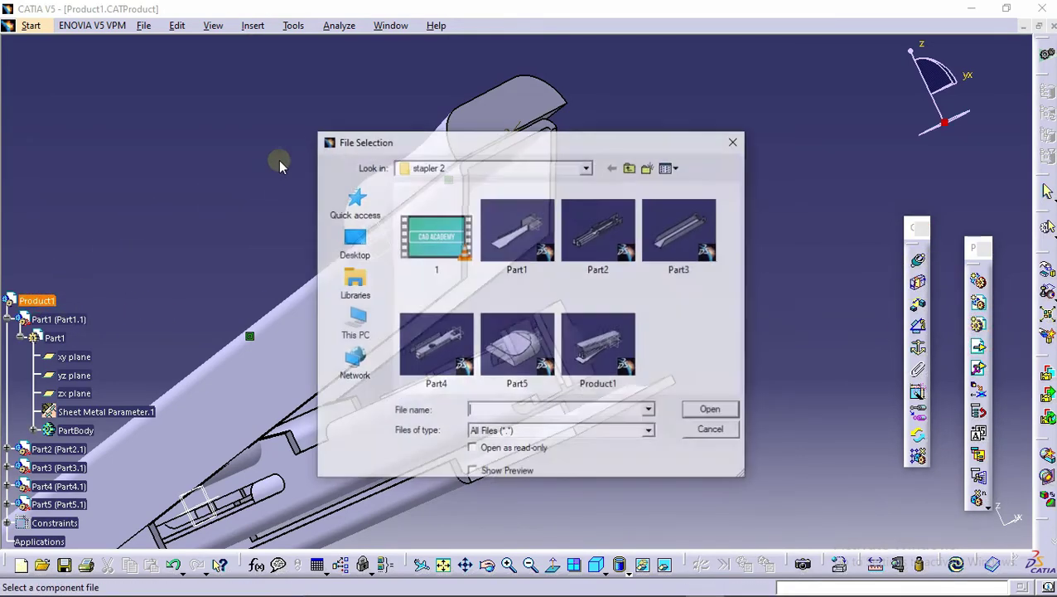
left_click(517, 352)
left_click(711, 410)
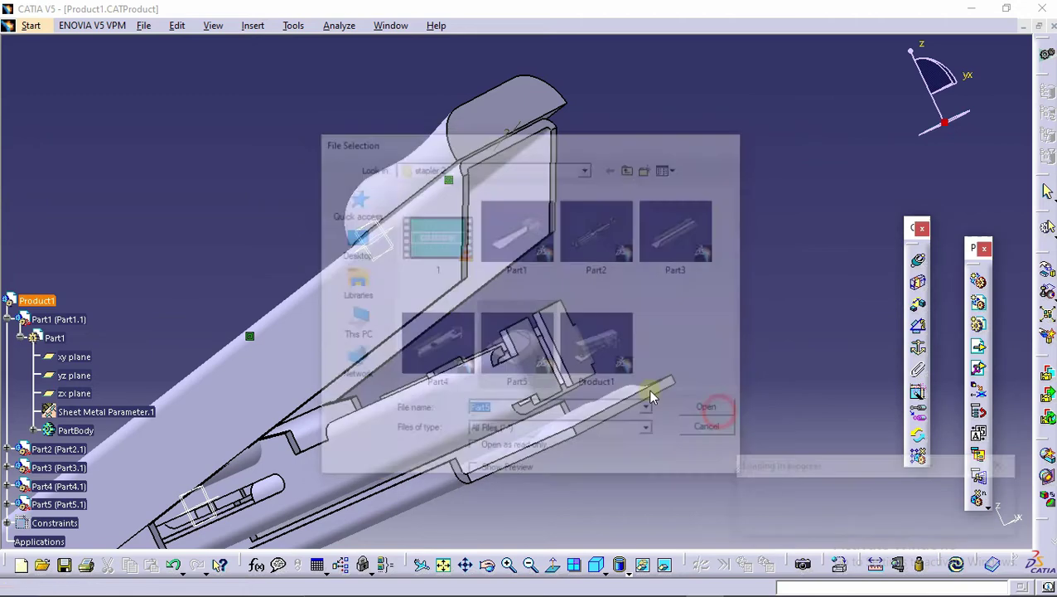
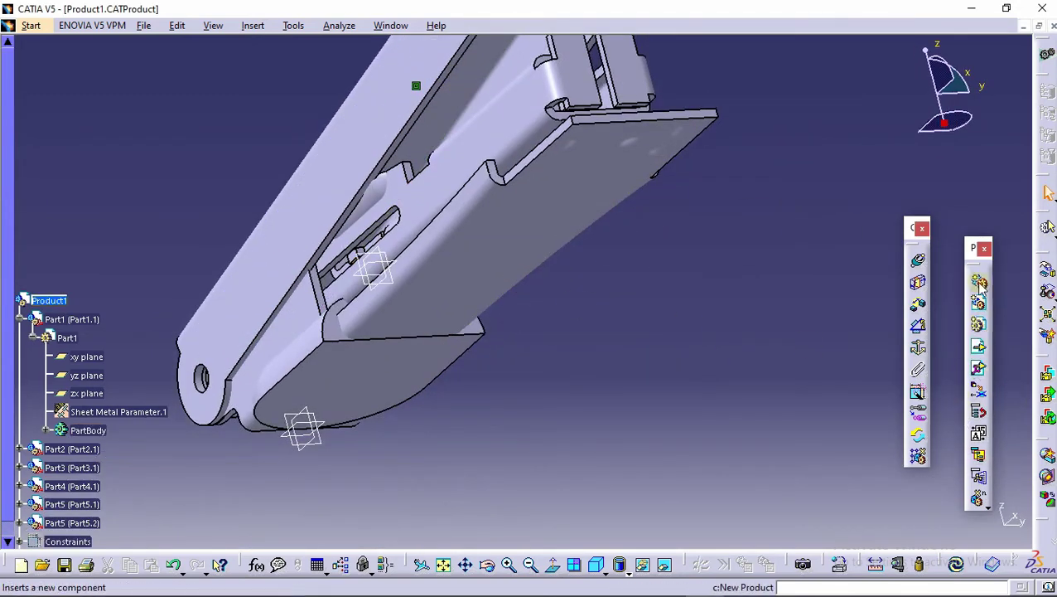
Manipulate the second Part5 around the X axis, without respect to constraints, so its rounded side points down beneath the base
left_click(1050, 271)
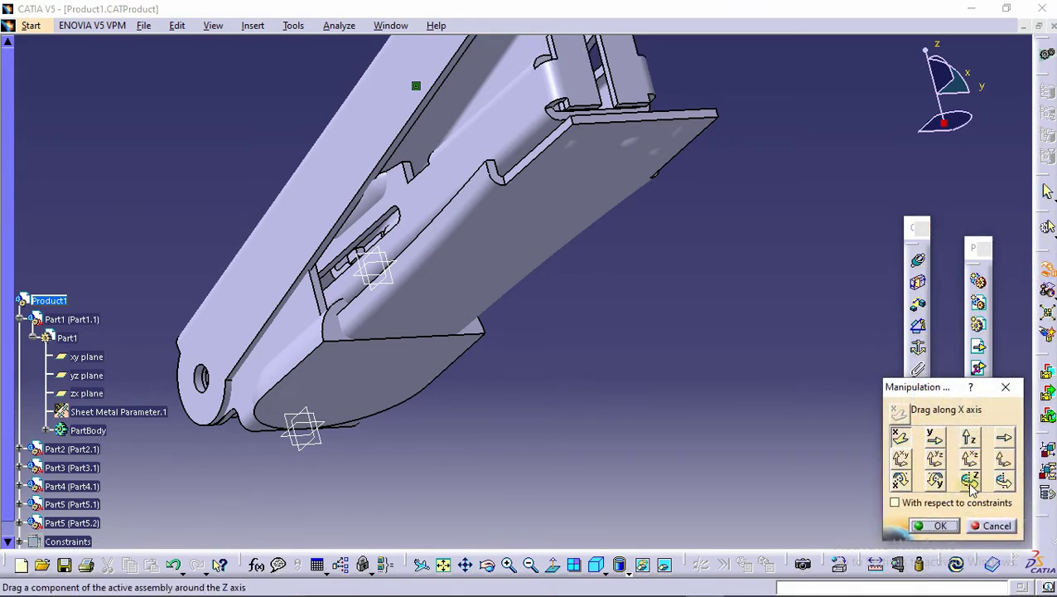
left_click(1003, 480)
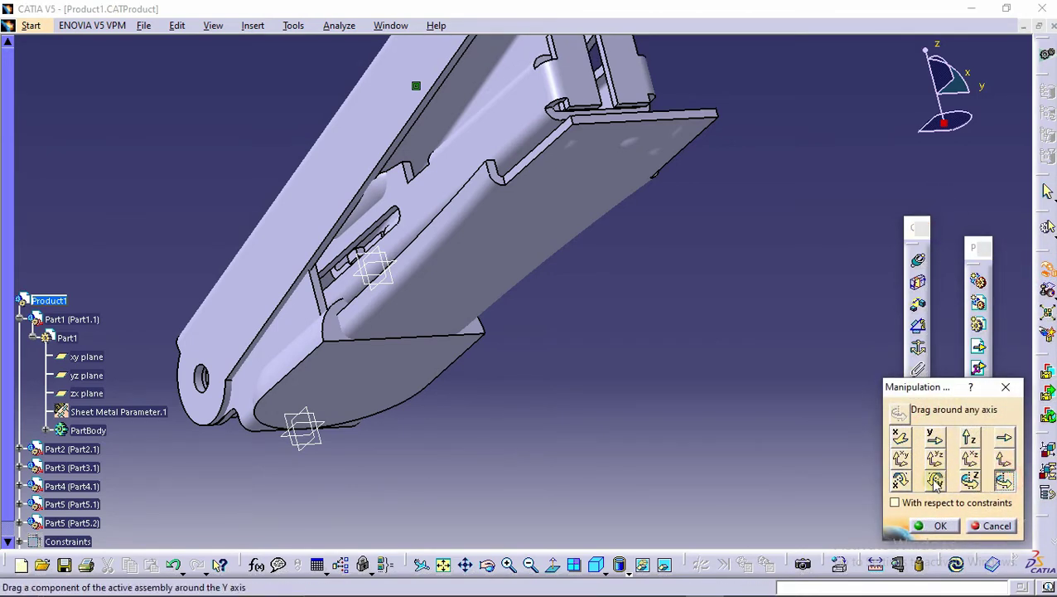
left_click(902, 480)
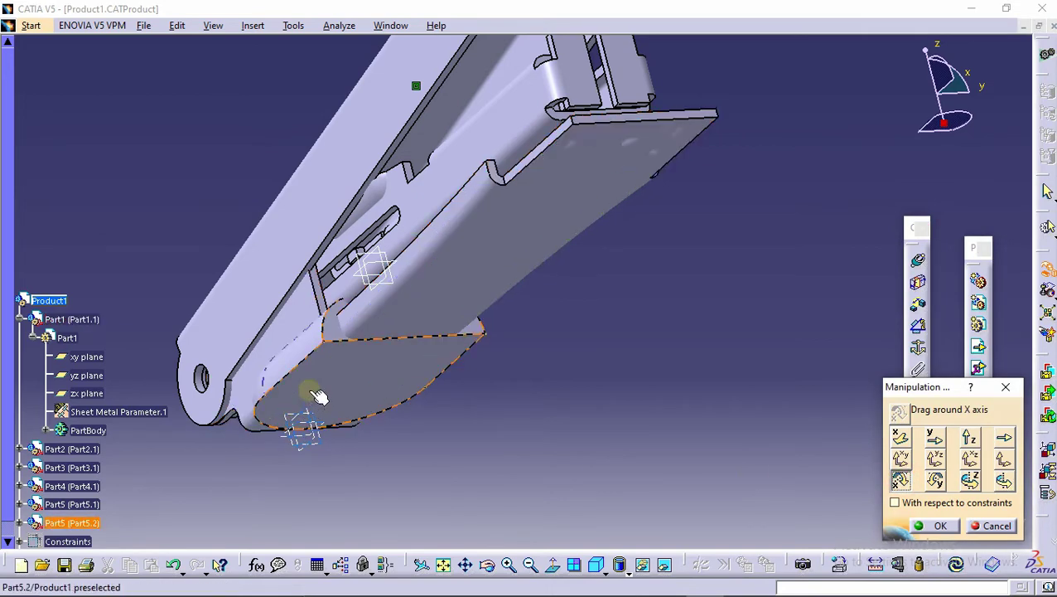
left_click_drag(317, 393, 656, 359)
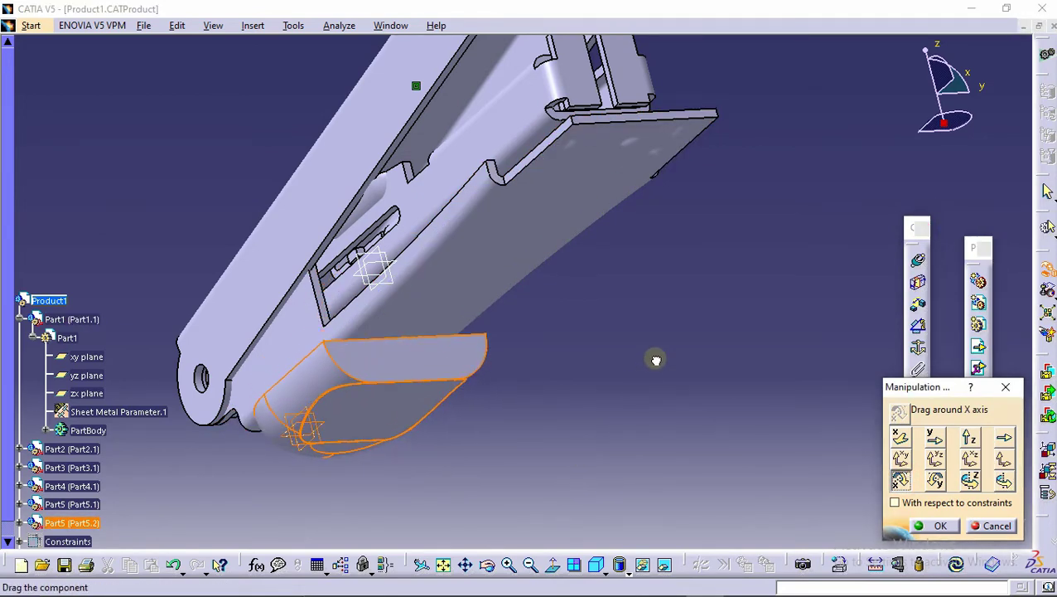
left_click(934, 526)
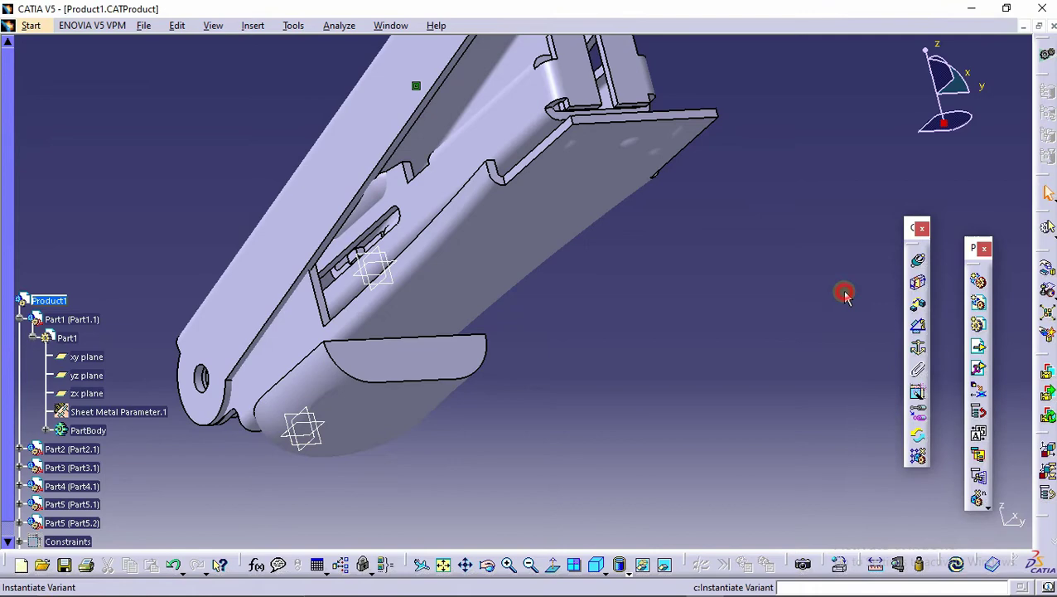
Add a contact constraint between the second Part5's flat face and the underside of the base, Part1, and update the assembly
left_click(919, 286)
middle_click_drag(424, 269, 283, 384)
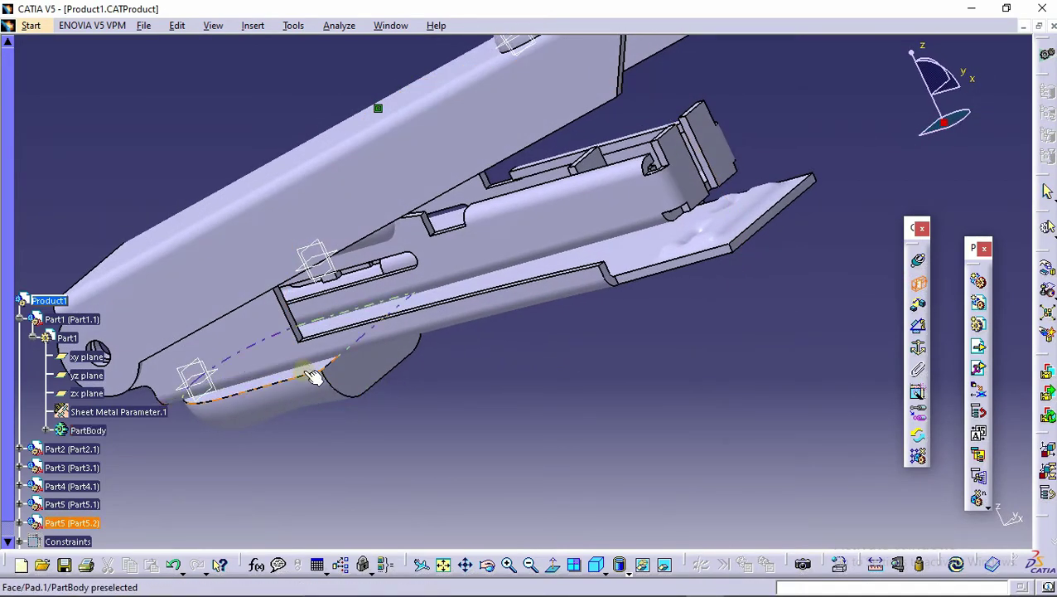
left_click(305, 372)
middle_click_drag(305, 372, 539, 190)
left_click(539, 190)
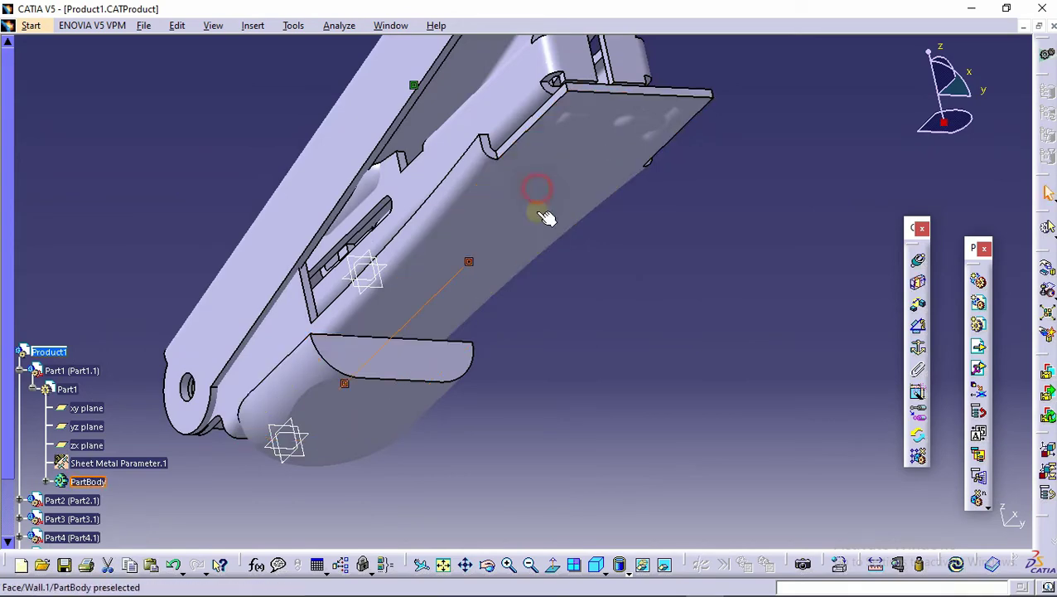
left_click(959, 572)
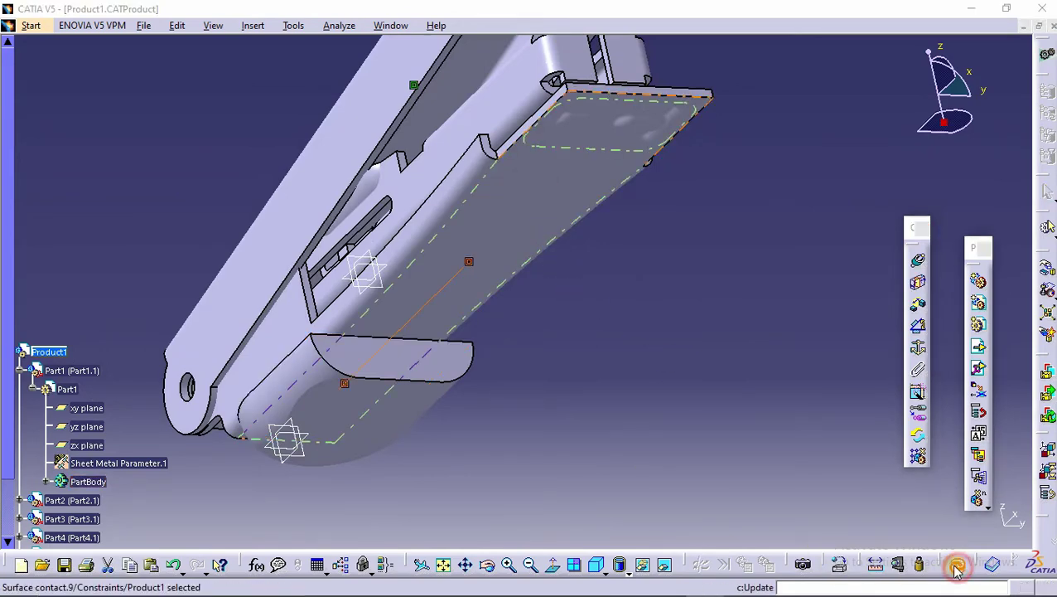
Manipulate the second Part5 along the X axis to the base's free end so it overhangs the end edge
middle_click_drag(719, 440, 667, 386)
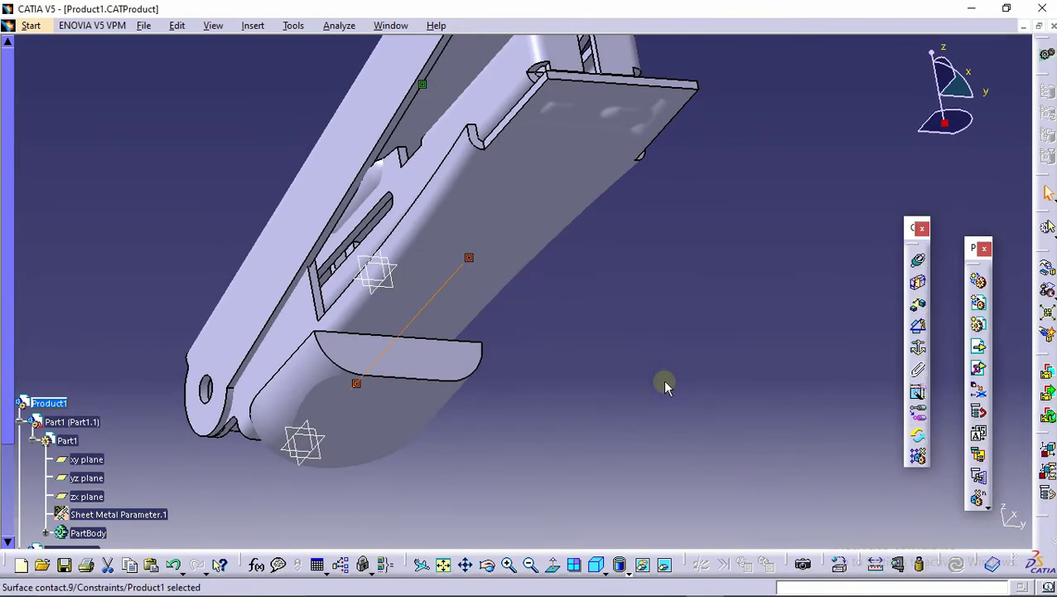
left_click(1047, 273)
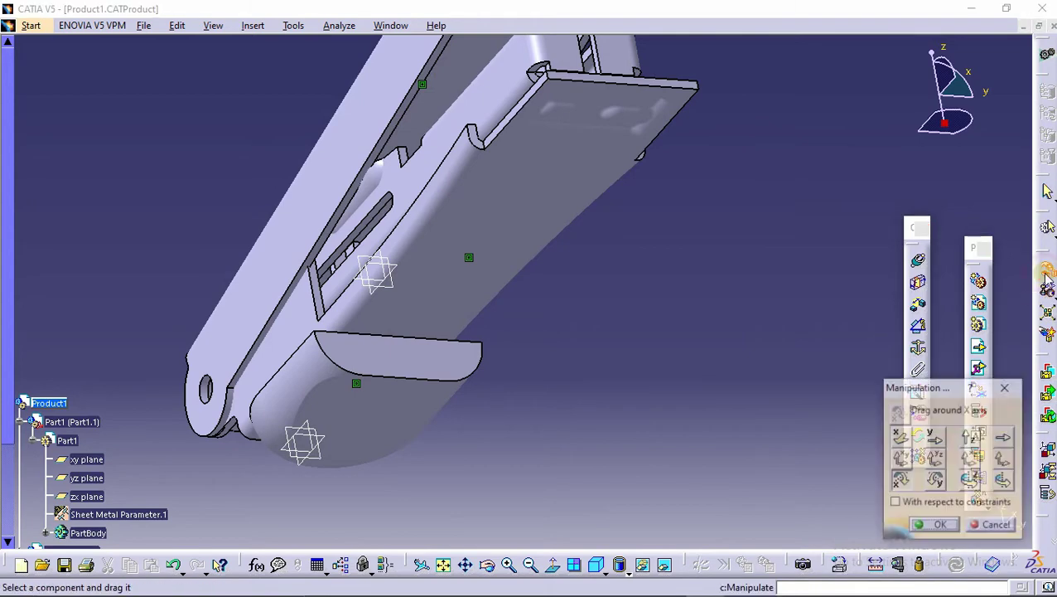
left_click_drag(618, 432, 584, 262)
middle_click_drag(583, 262, 704, 347)
left_click(901, 437)
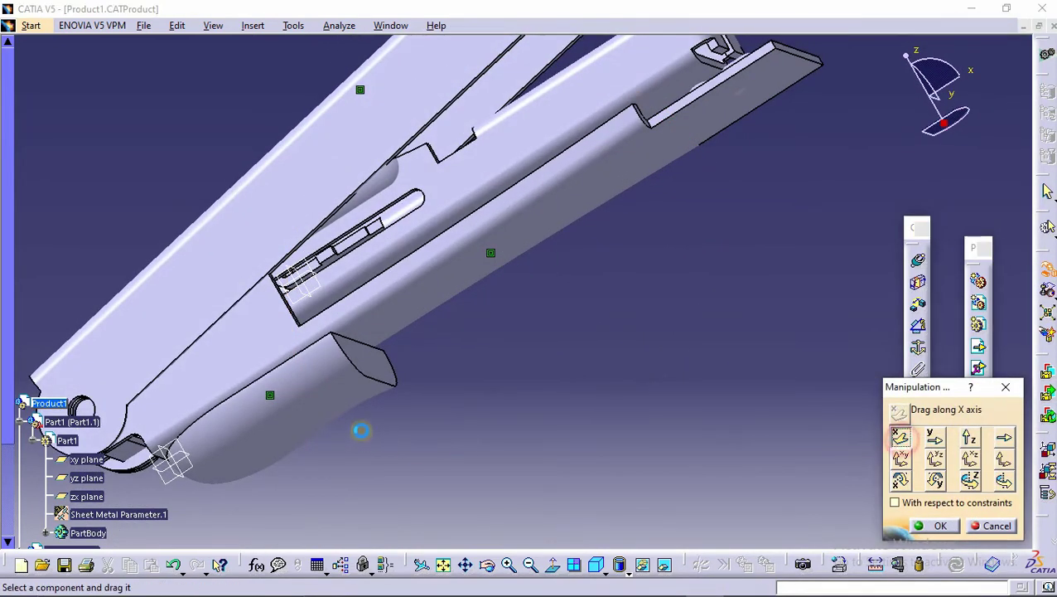
left_click_drag(325, 409, 897, 199)
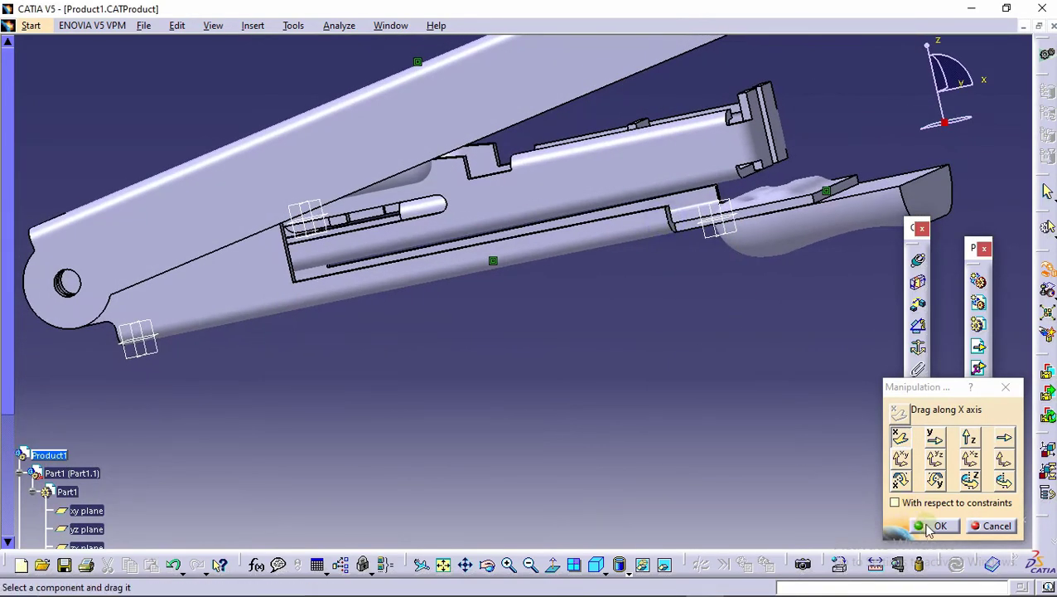
left_click(921, 524)
Add a 2 mm offset constraint between the second Part5's straight end edge and Part1's lower end edge, and update the assembly
middle_click_drag(672, 355, 514, 398)
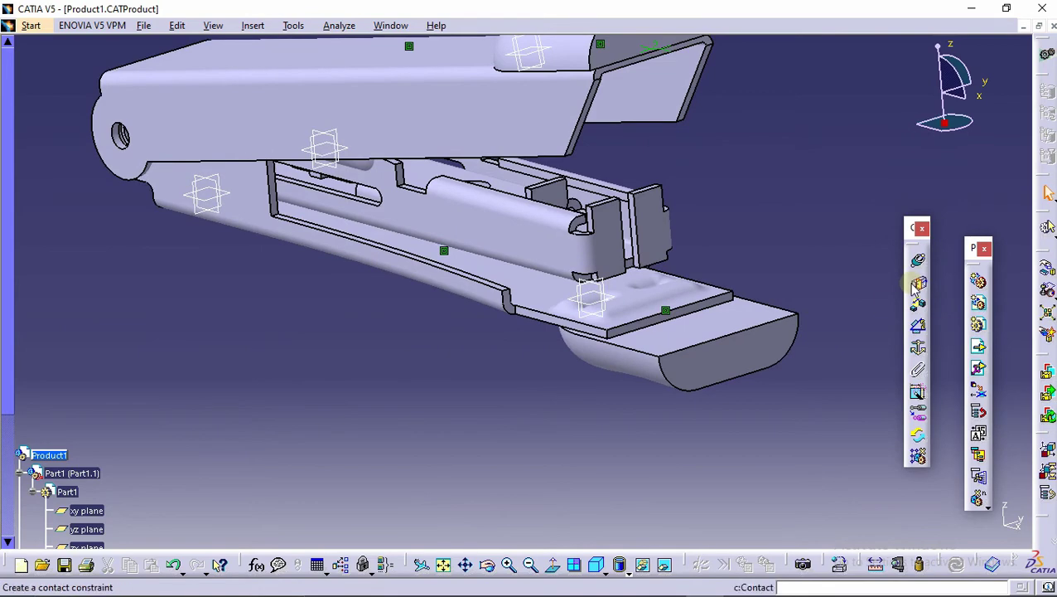
left_click(924, 307)
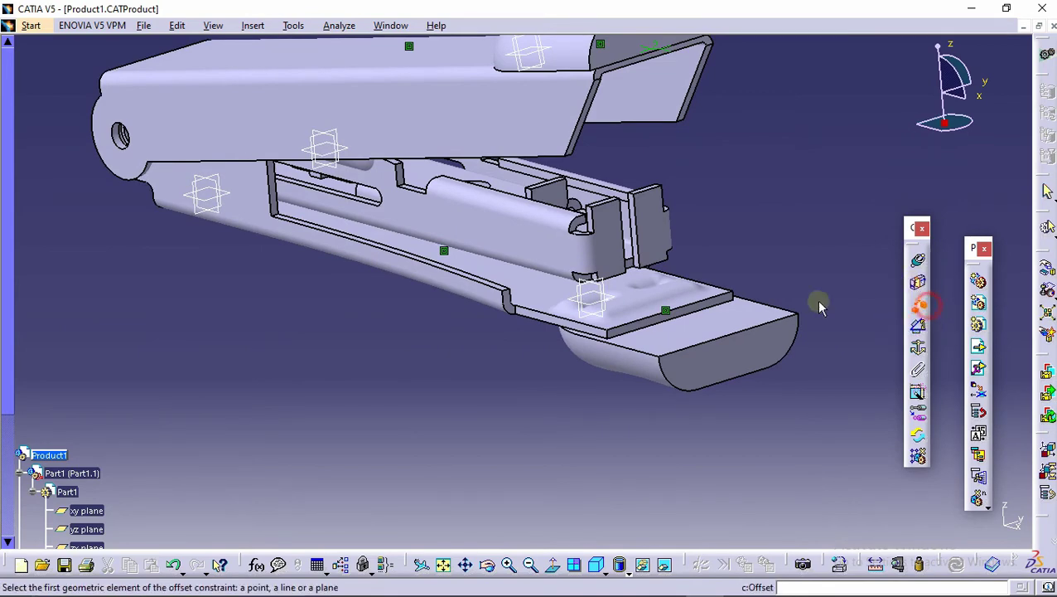
middle_click_drag(715, 309, 490, 253)
left_click(542, 378)
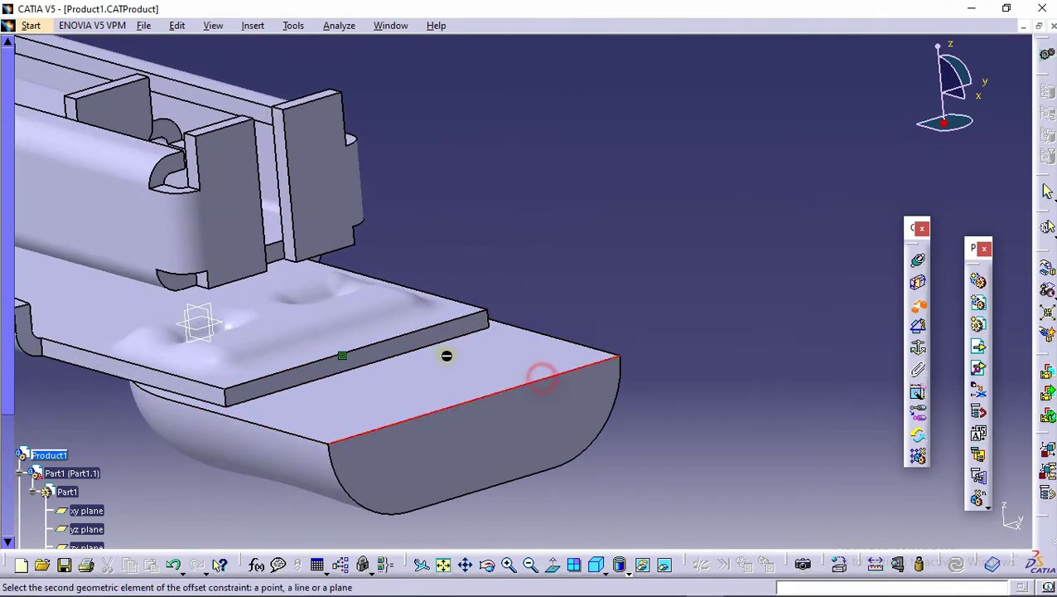
left_click(432, 343)
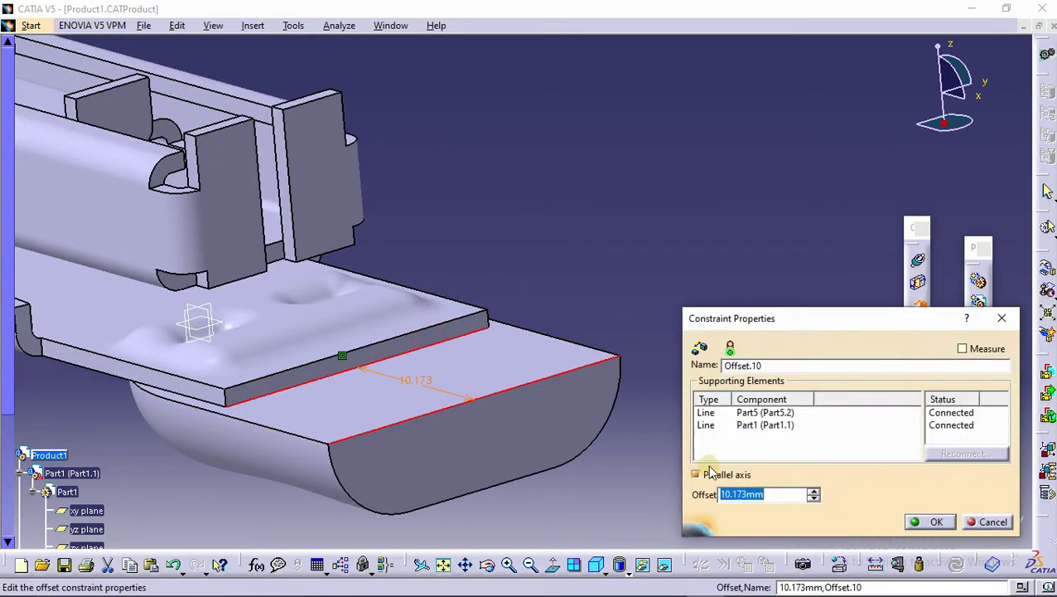
type("2")
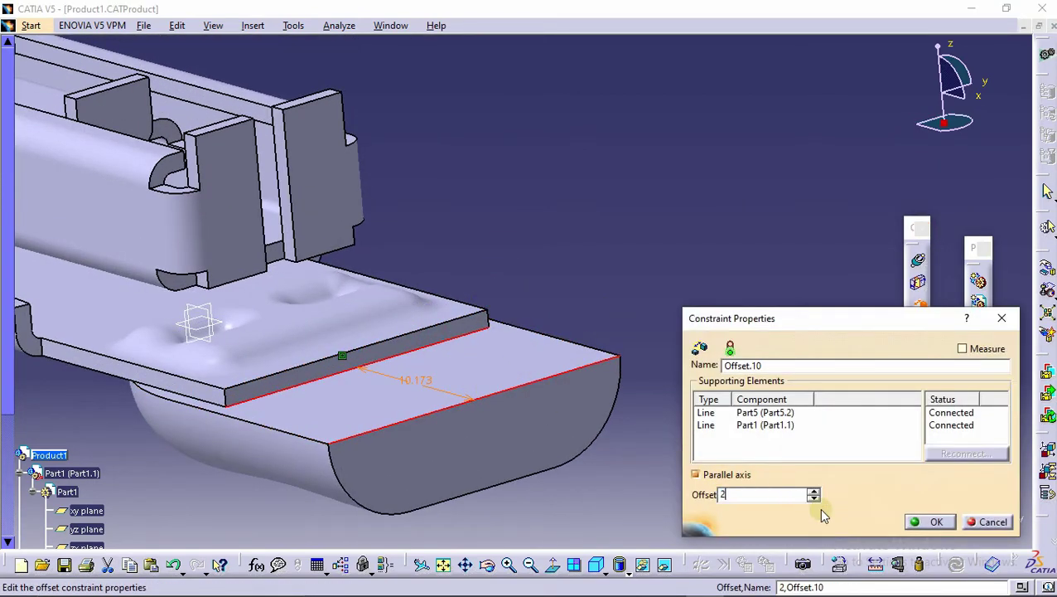
left_click(928, 521)
left_click(958, 564)
Examine the stapler assembly from several directions, checking both end pads and the open underside of the cover
middle_click_drag(602, 345, 530, 417)
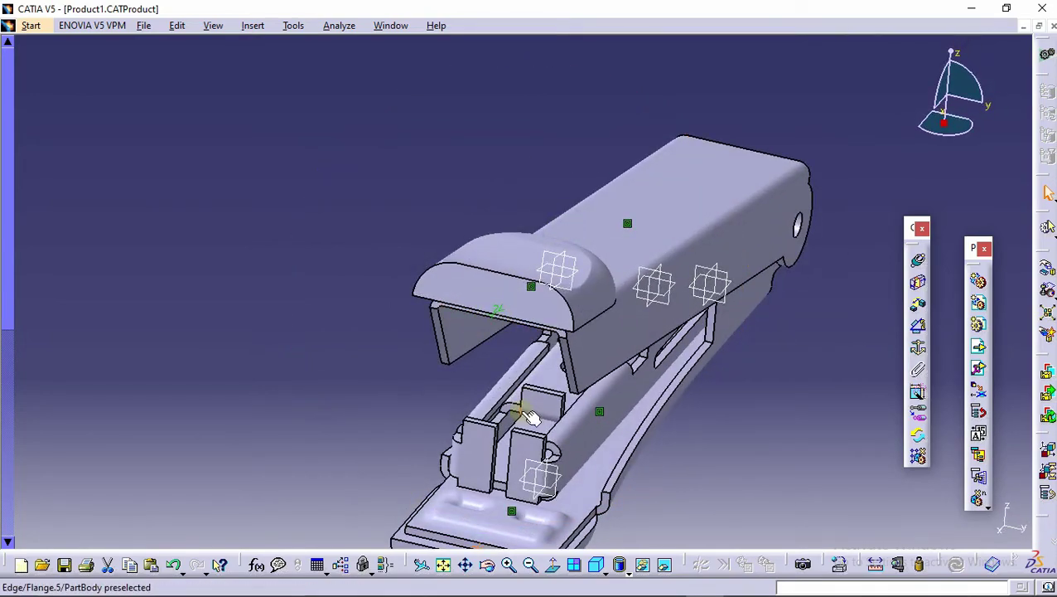
middle_click_drag(518, 474, 431, 414)
middle_click_drag(433, 343, 472, 279)
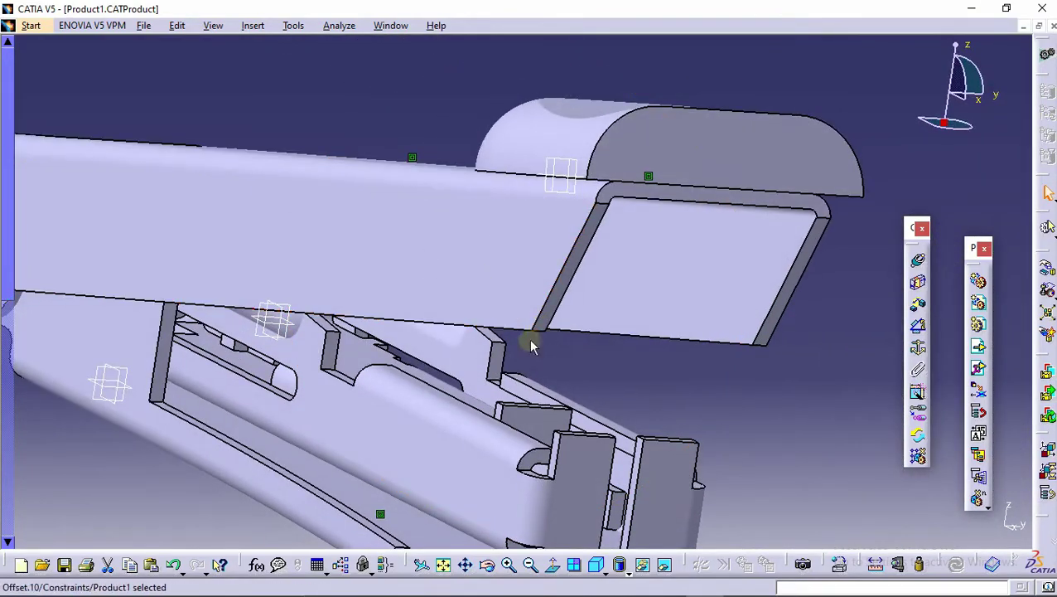
middle_click_drag(531, 342, 445, 217)
left_click(550, 160)
middle_click_drag(554, 173, 480, 273)
middle_click_drag(508, 239, 754, 118)
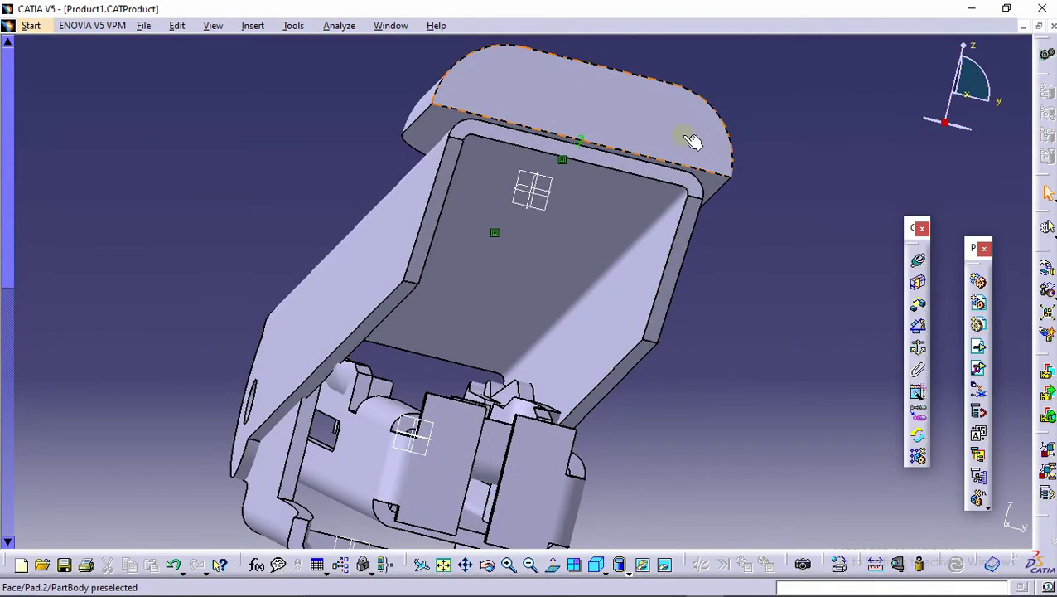
mouse_move(605, 9)
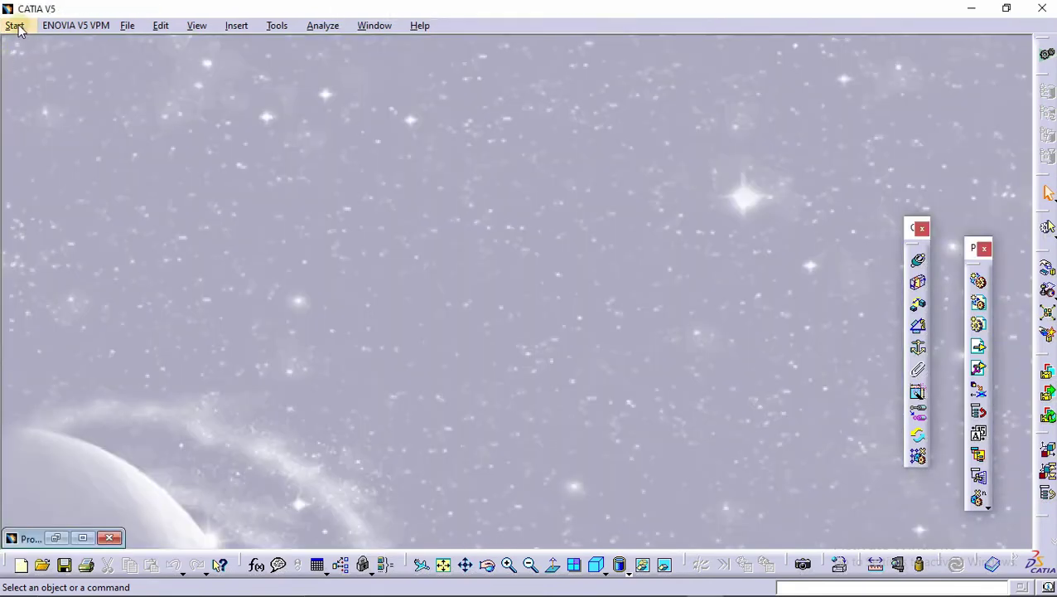
Create a new part named Part6 in the Generative Sheetmetal Design workbench with hybrid design enabled
left_click(15, 26)
mouse_move(31, 63)
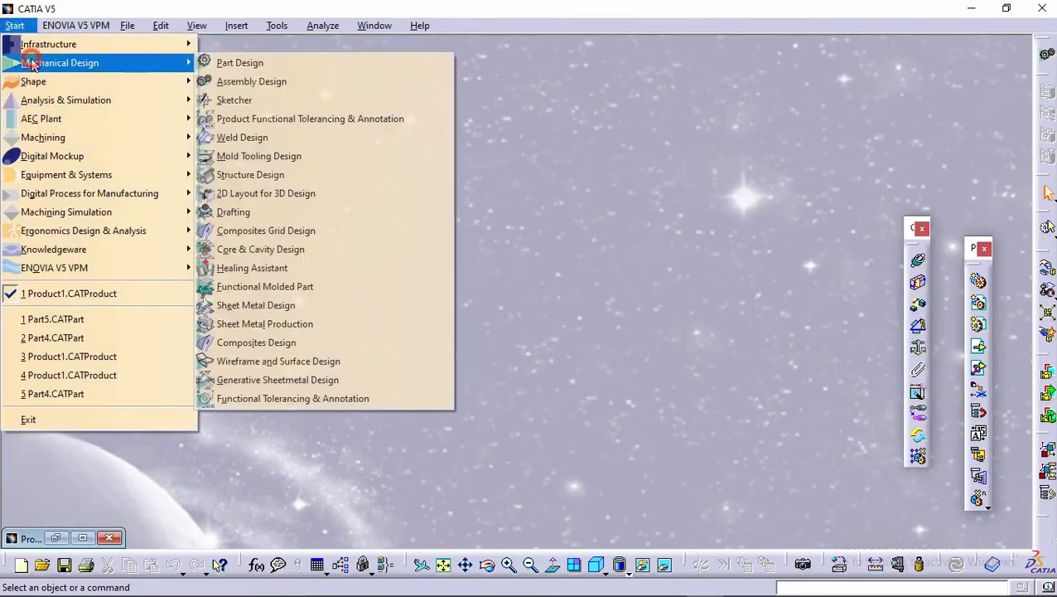
left_click(308, 382)
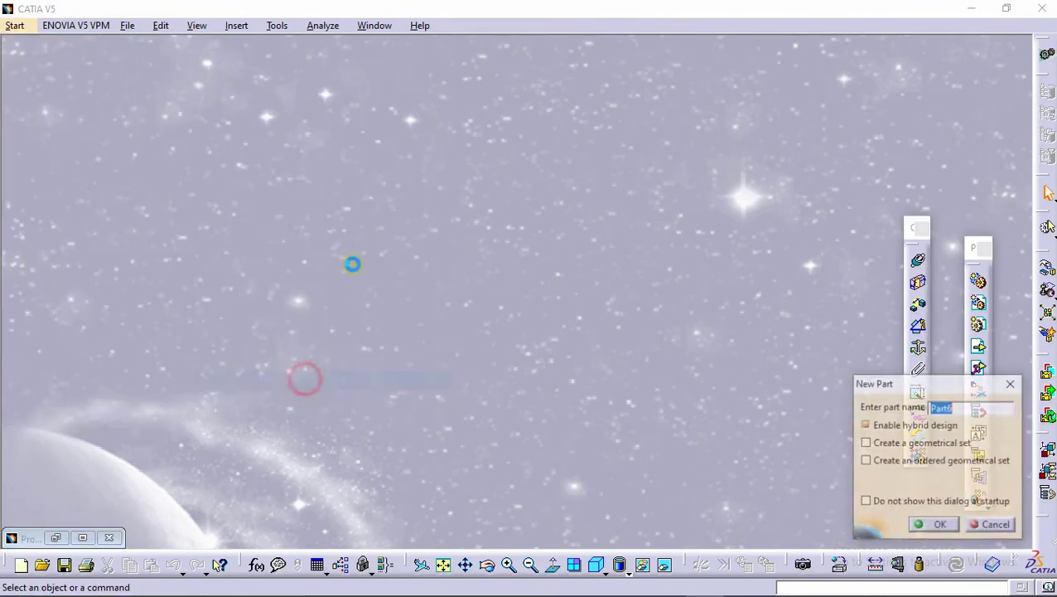
left_click(934, 525)
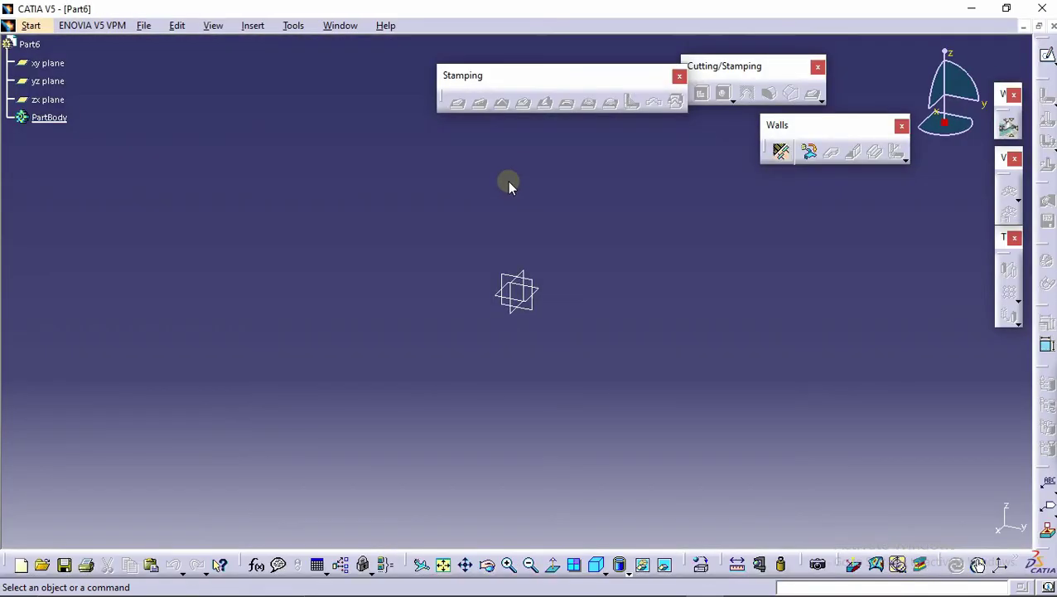
Define Part6's sheet metal parameters with a thickness of 0.75 mm and a default bend radius of 0.5 mm
left_click(507, 181)
left_click(779, 153)
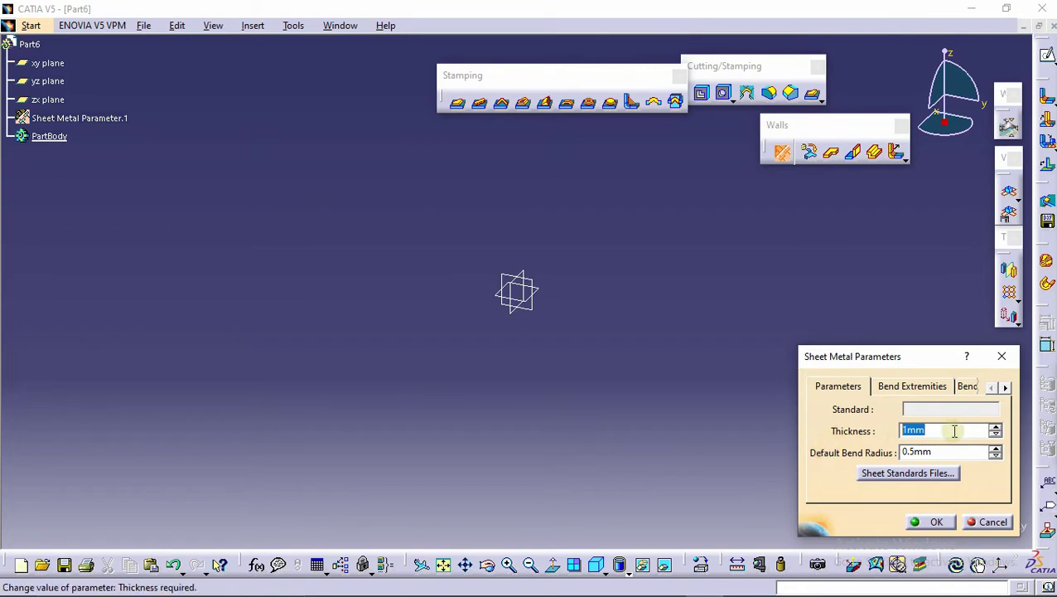
left_click(946, 520)
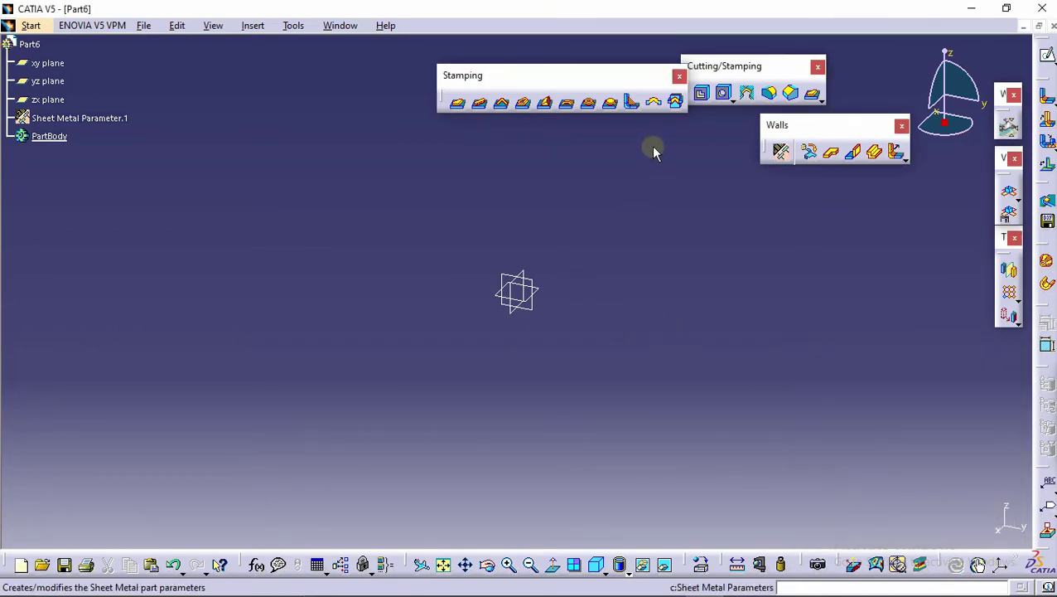
Sketch a rectangle about 77 by 27 mm on the xy plane, starting on the vertical axis and crossing the horizontal axis
left_click(1048, 57)
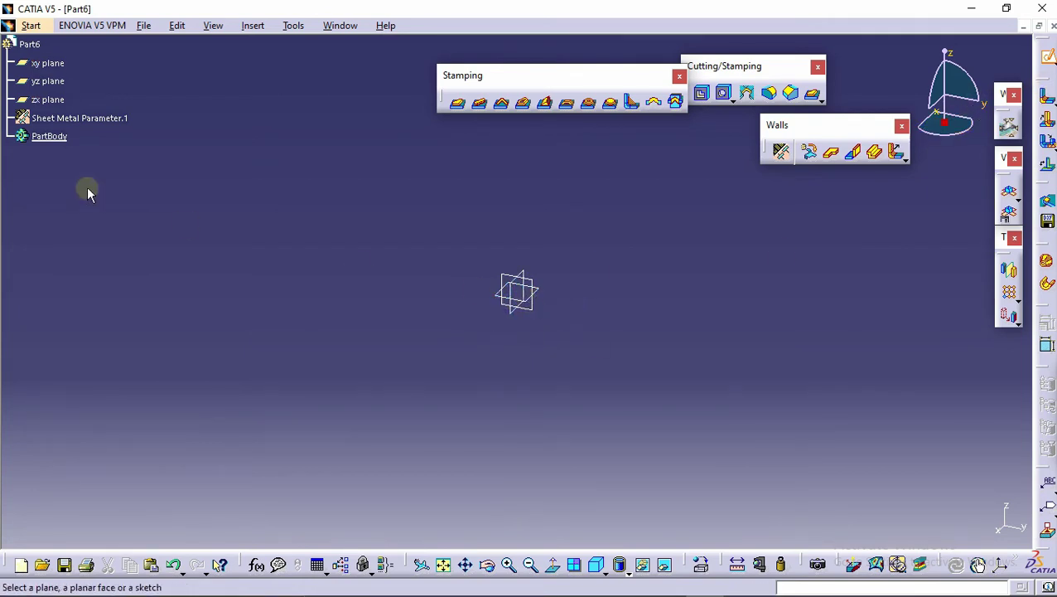
left_click(51, 66)
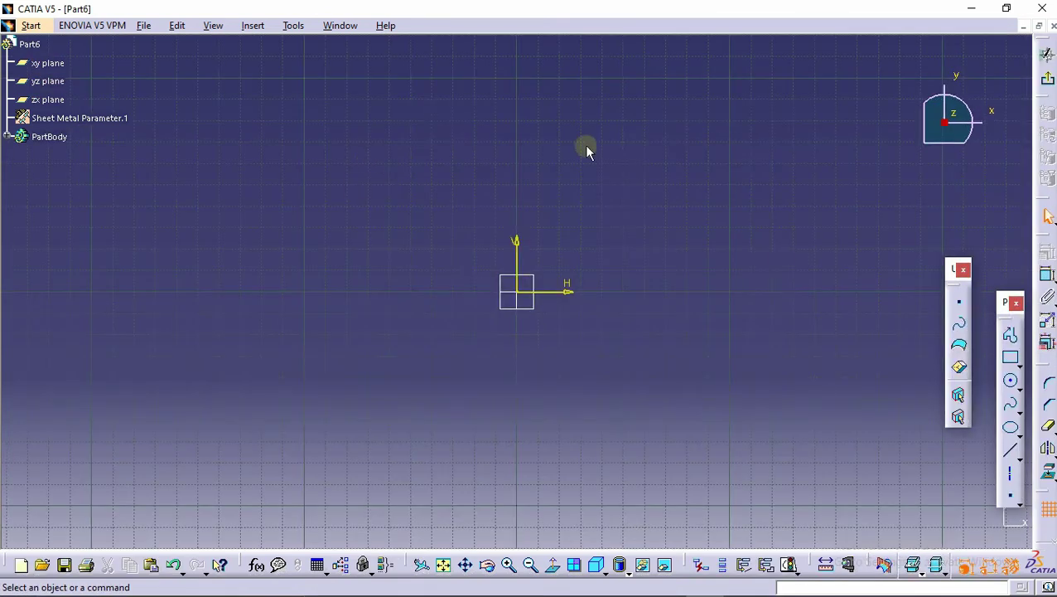
left_click(1010, 356)
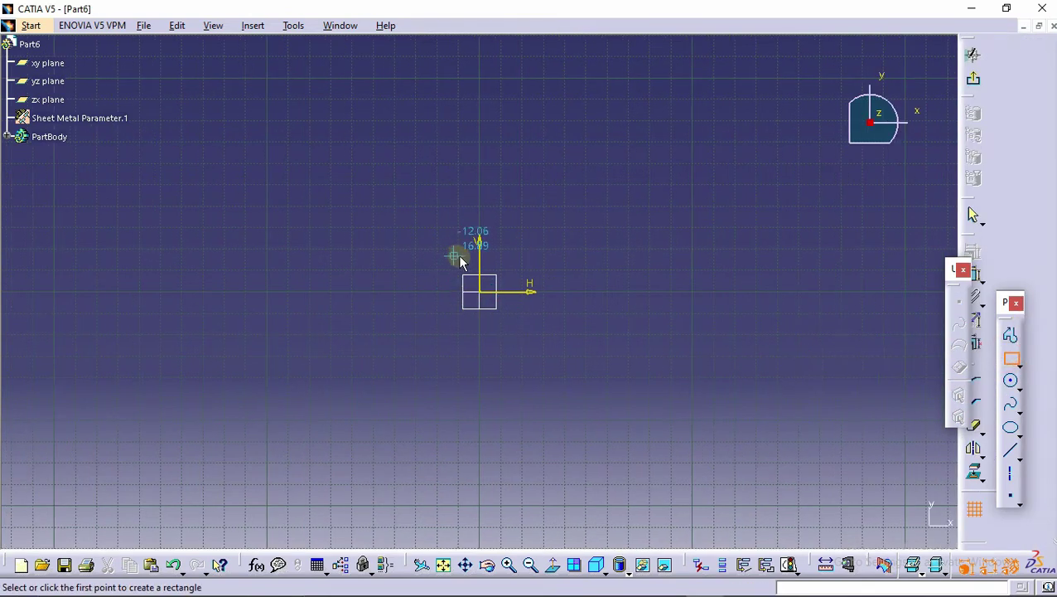
left_click(479, 265)
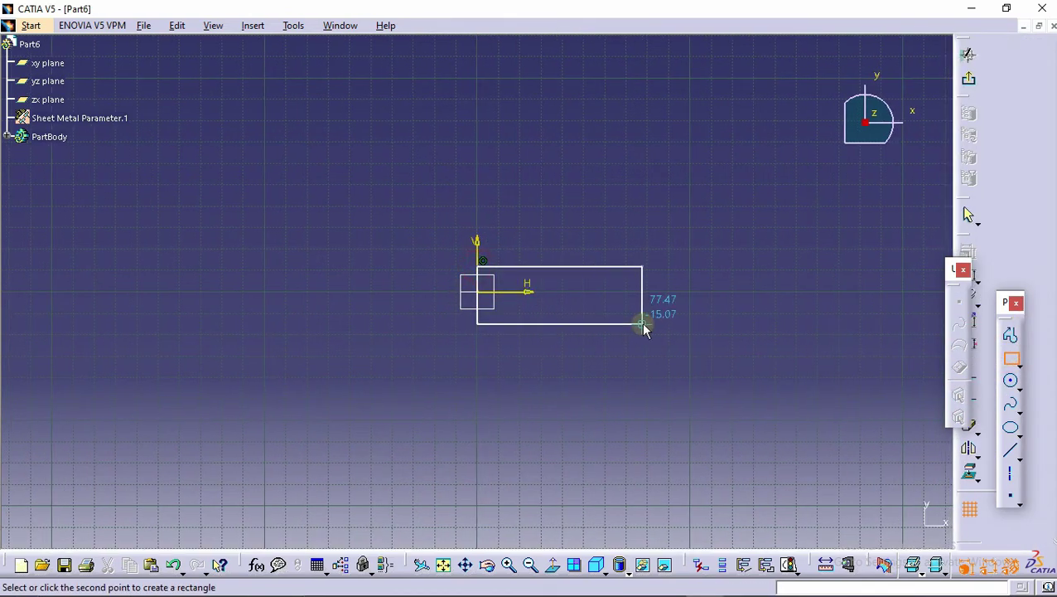
left_click(645, 323)
Dimension the rectangle's short side away from the vertical axis and set it to 13 mm
left_click(770, 282)
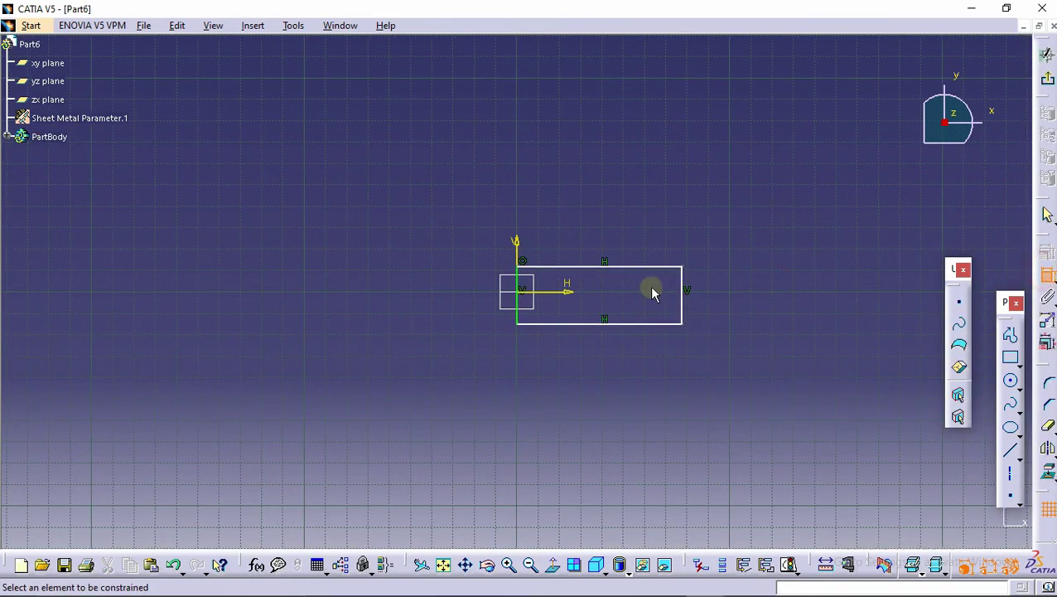
left_click(682, 280)
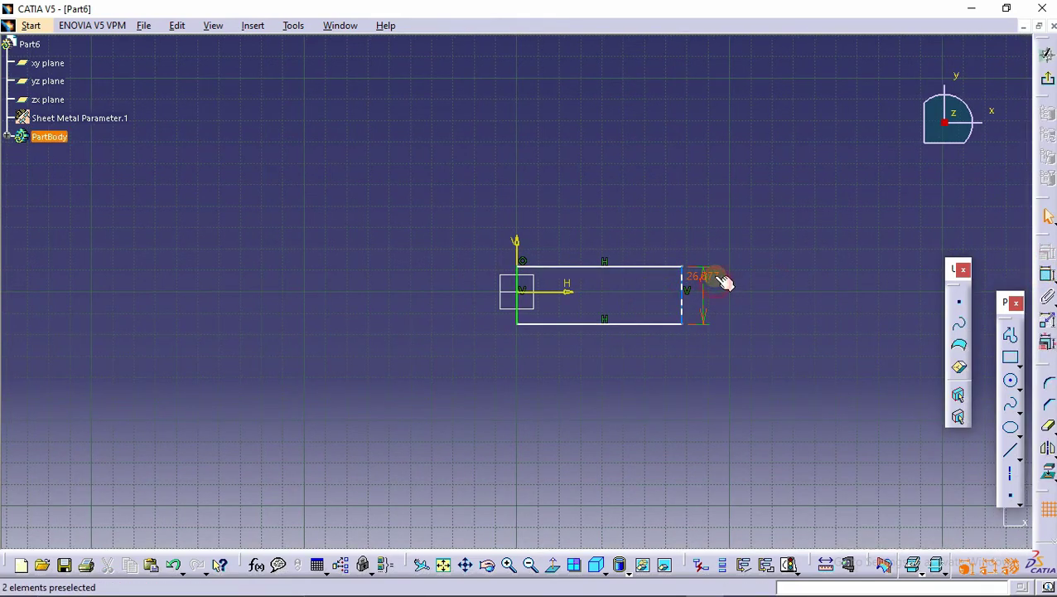
left_click(715, 276)
double_click(715, 276)
type("18")
key("Return")
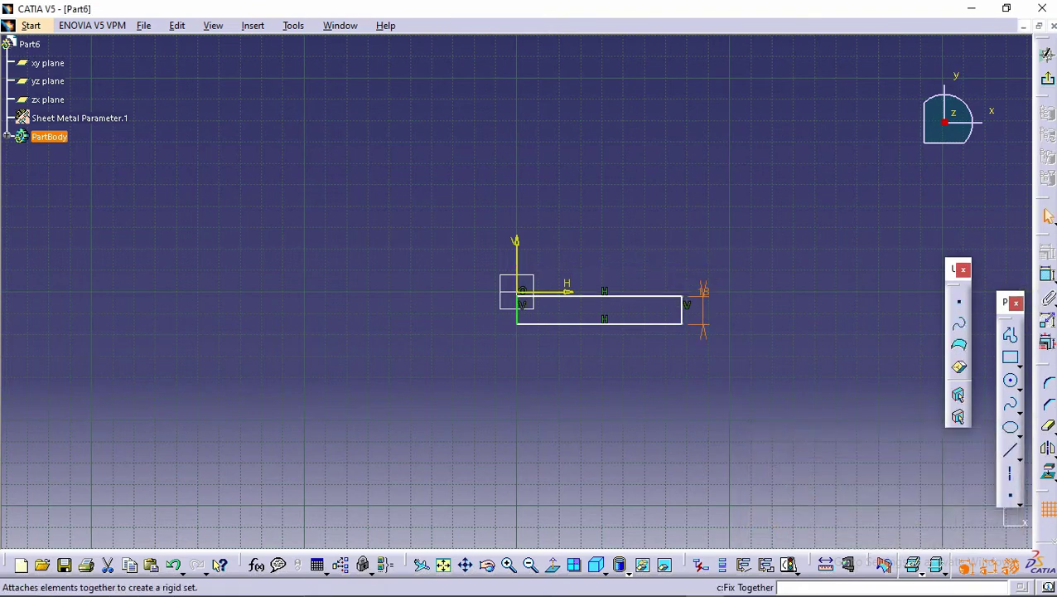
left_click(1048, 277)
left_click(580, 296)
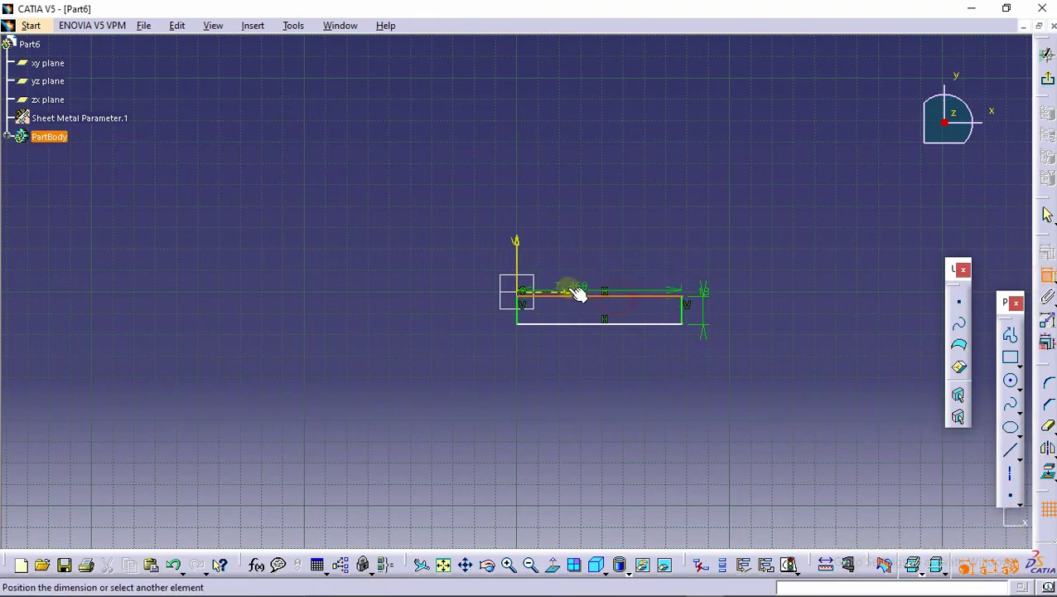
left_click(591, 269)
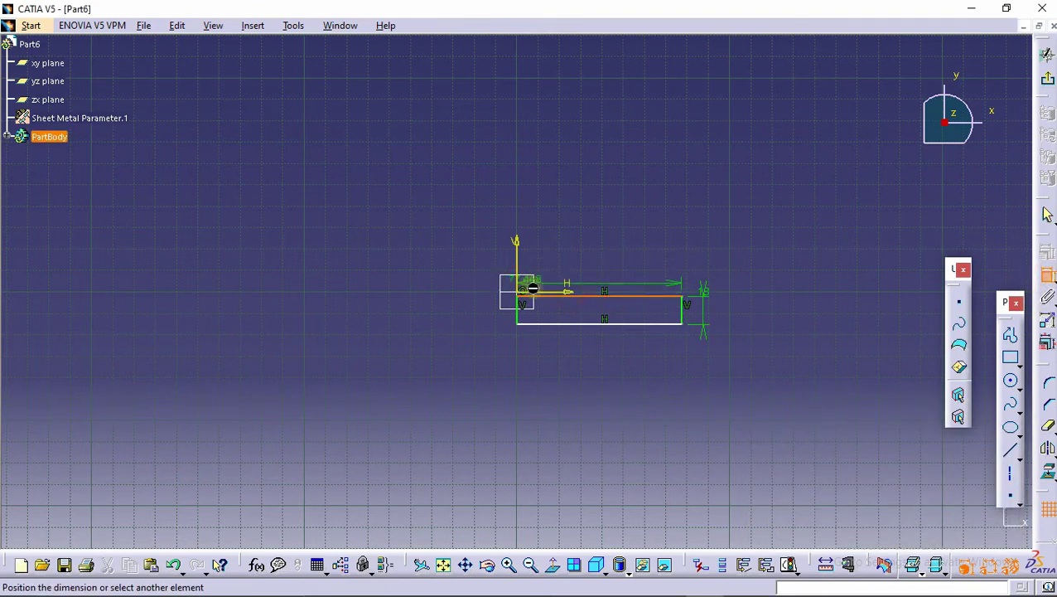
Dimension the rectangle's lower long edge from the horizontal axis and set the offset to 6.5 mm
left_click(1048, 276)
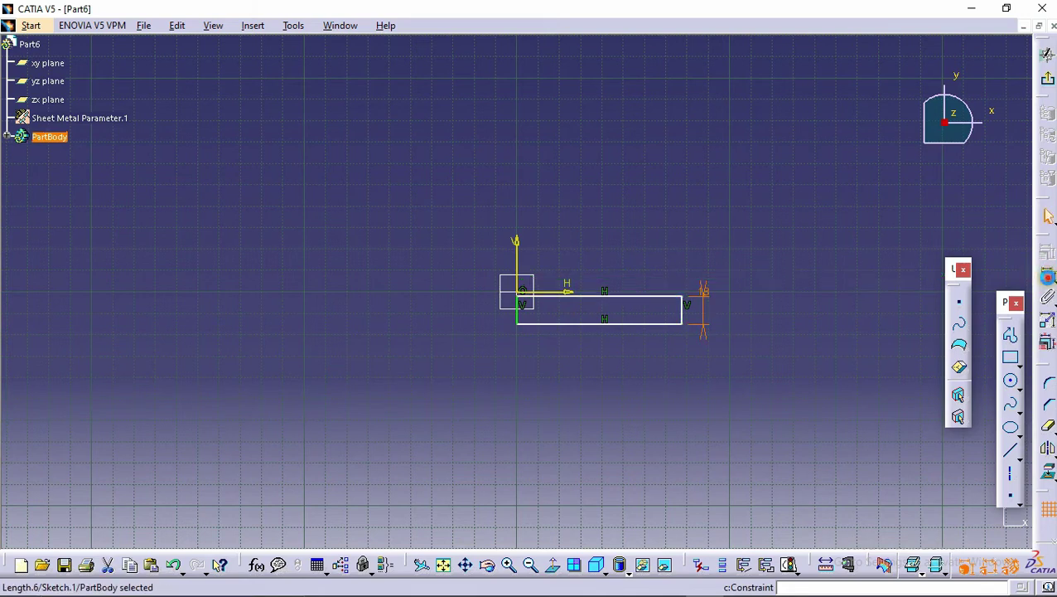
left_click(642, 323)
left_click(572, 295)
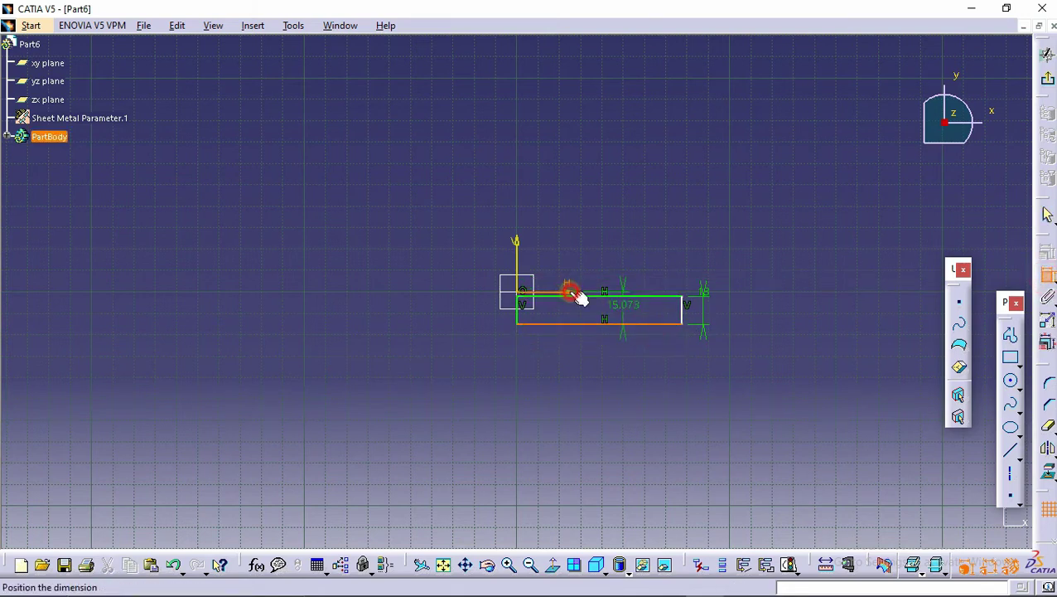
left_click(442, 306)
left_click(445, 302)
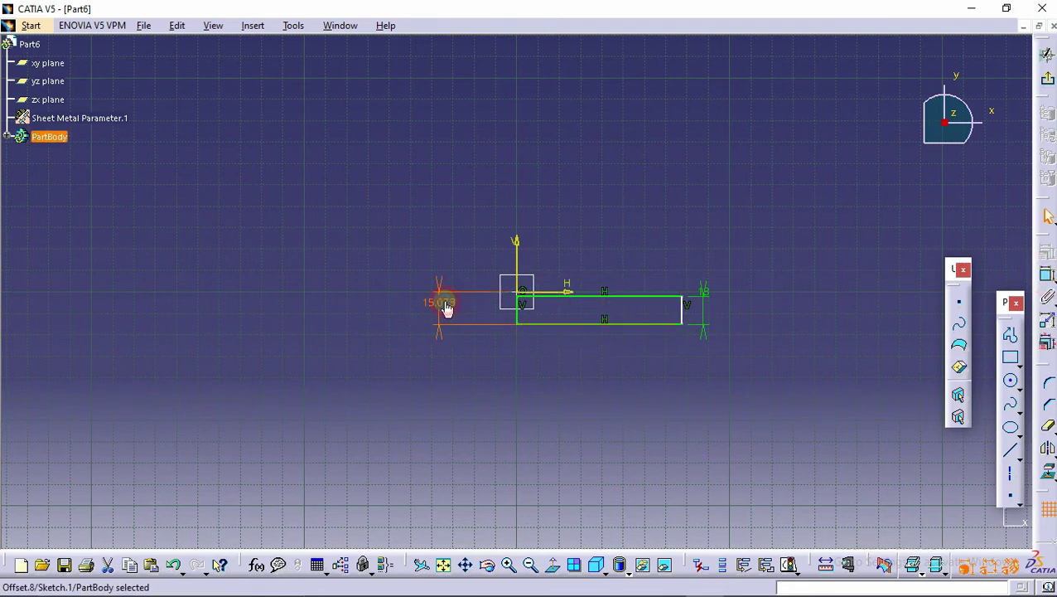
double_click(446, 305)
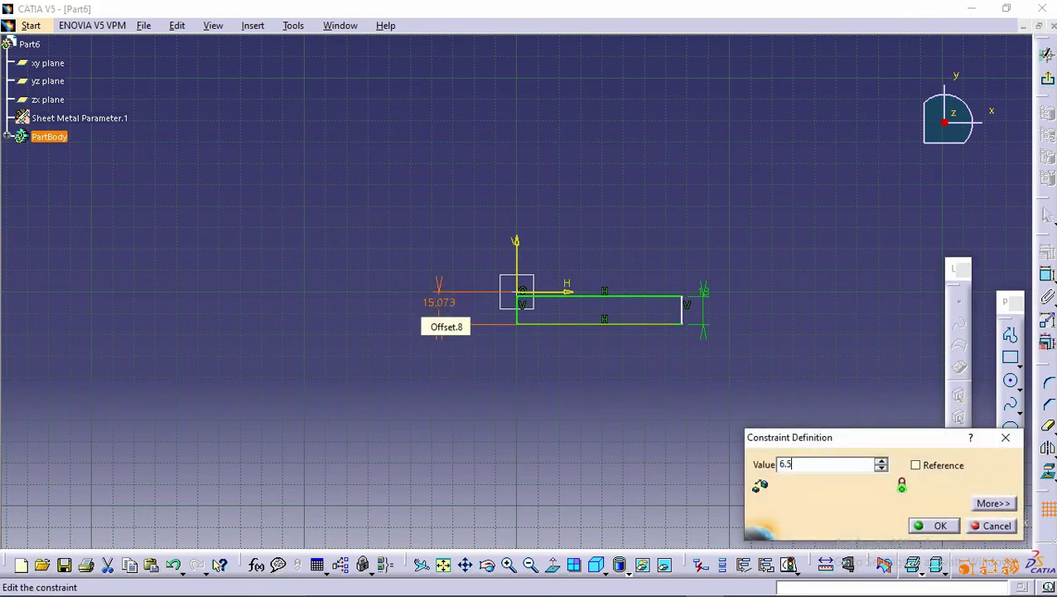
key("Return")
left_click(574, 213)
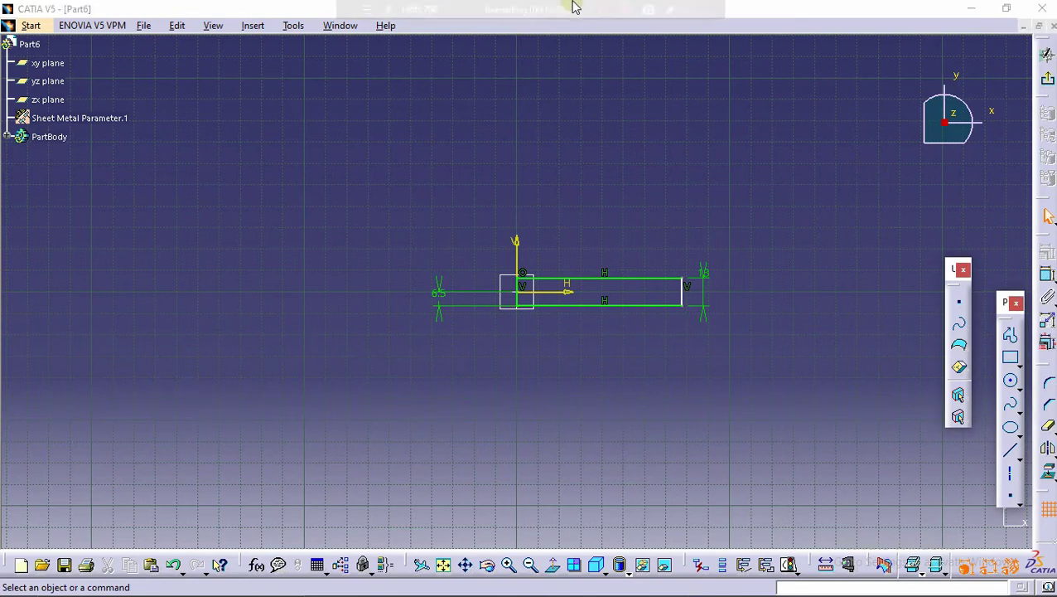
Dimension the rectangle's long side, set its length to 44 mm, and exit the sketch
left_click(1048, 275)
left_click(688, 283)
left_click(646, 249)
double_click(640, 253)
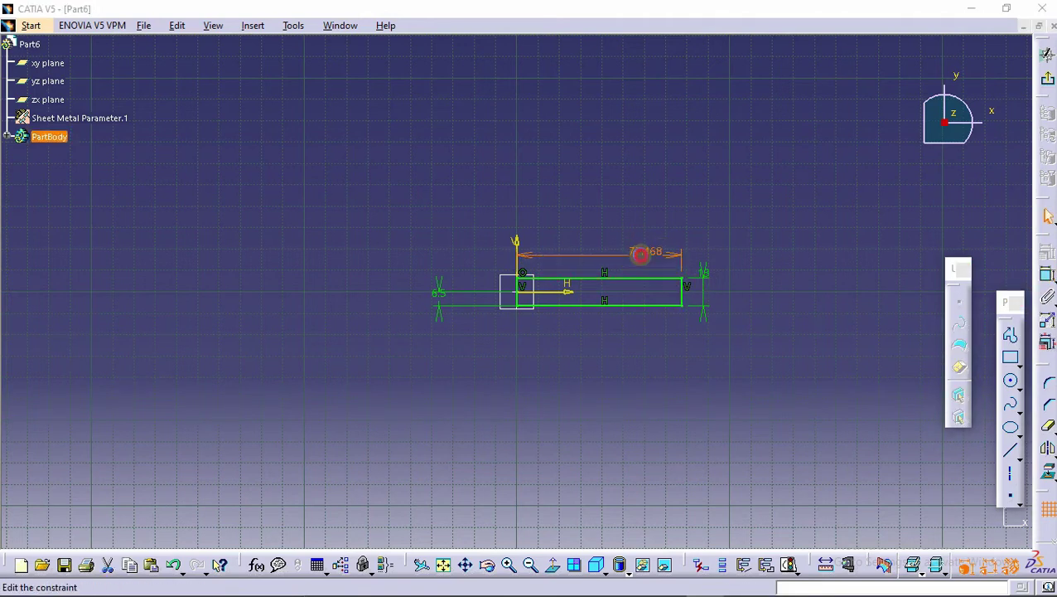
type("44")
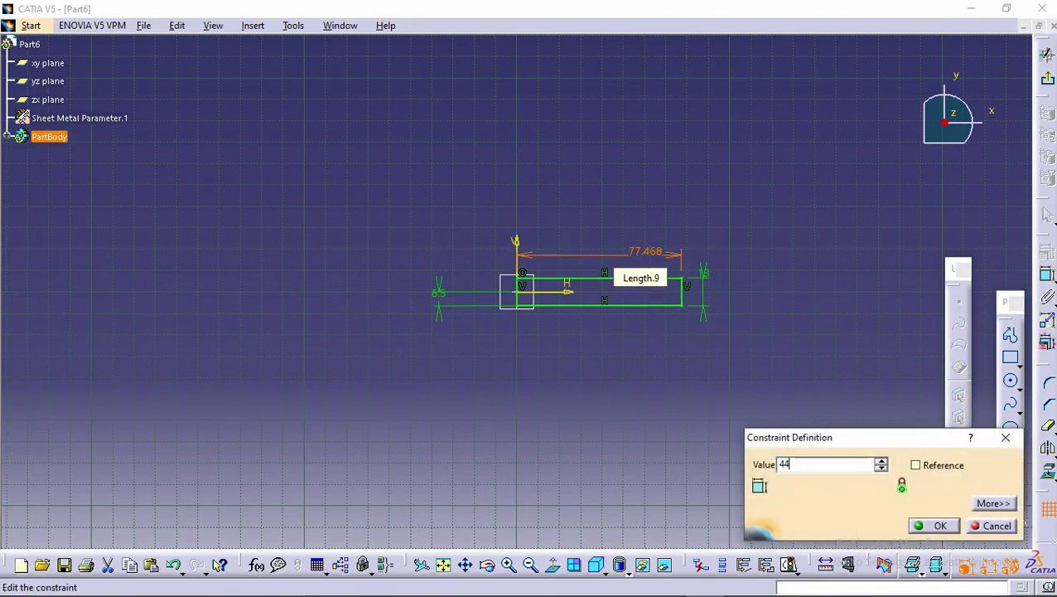
key("Return")
left_click(1045, 182)
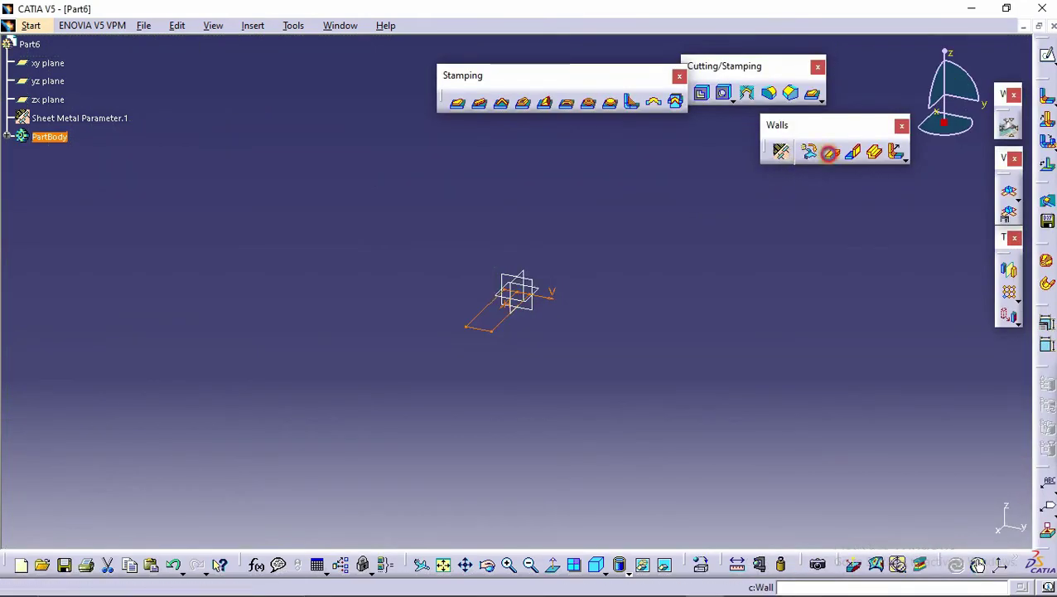
Create a sheet metal wall from the rectangle sketch, keeping the default material side
left_click(831, 152)
middle_click_drag(526, 262, 515, 196)
middle_click_drag(501, 273, 540, 216)
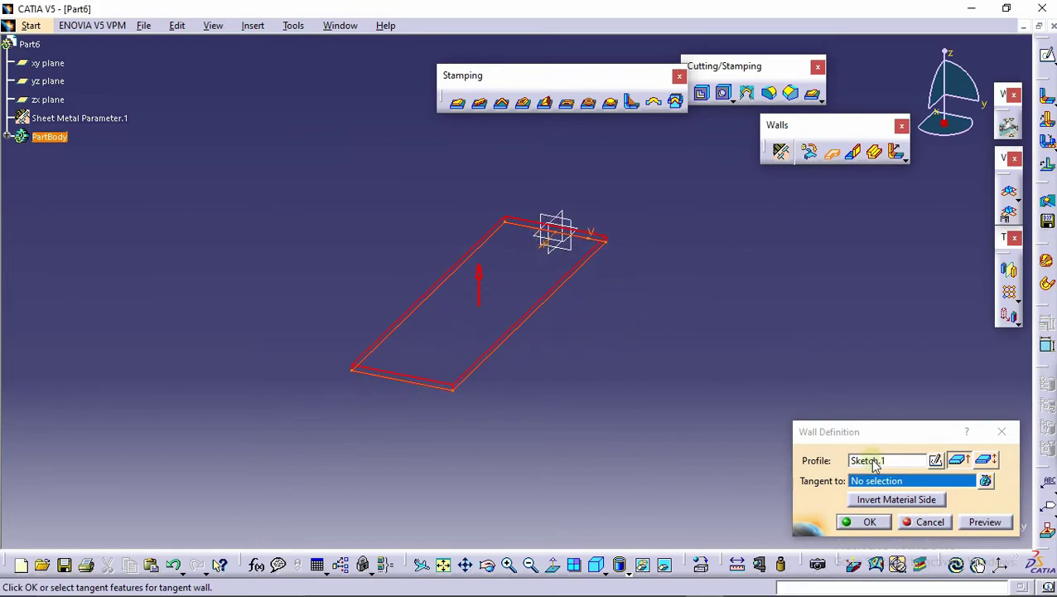
left_click(881, 522)
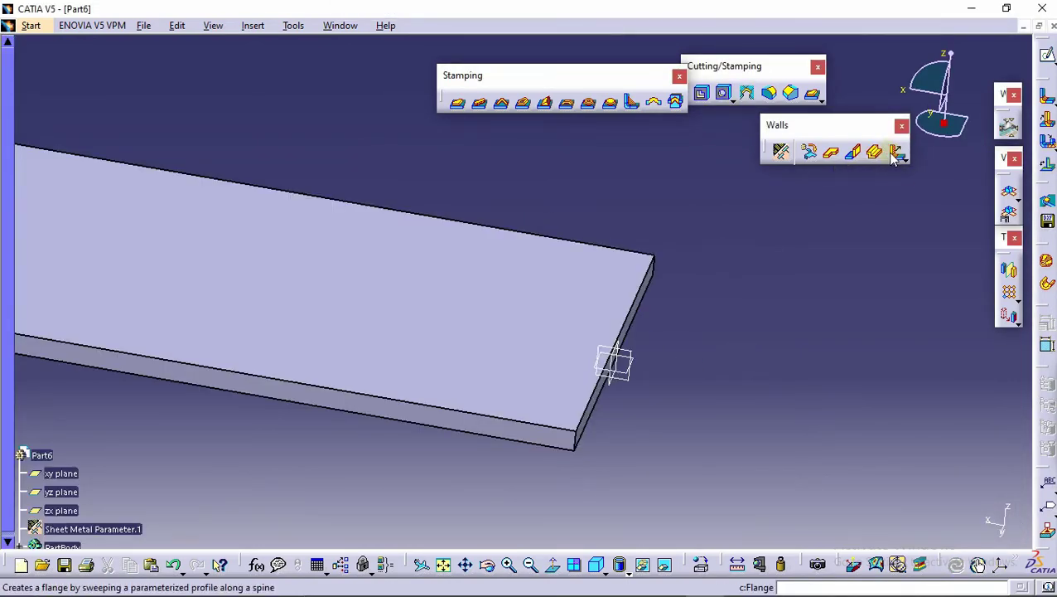
Add a basic flange on the lower edge of the wall's end at the origin, with 14 mm length, 145° angle and 0.5 mm radius
left_click(892, 152)
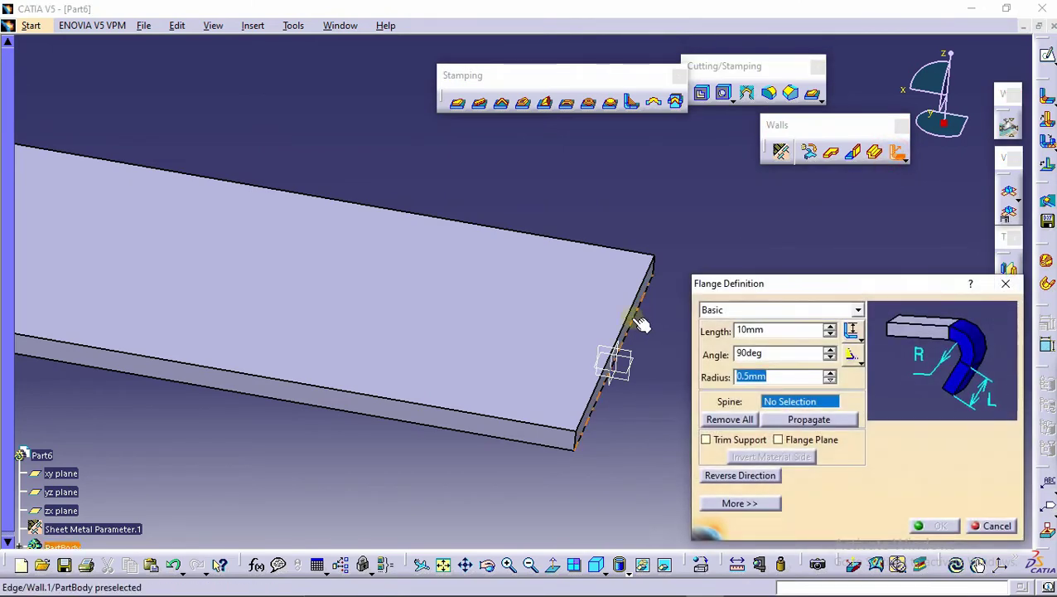
left_click(614, 360)
middle_click_drag(614, 360, 671, 349)
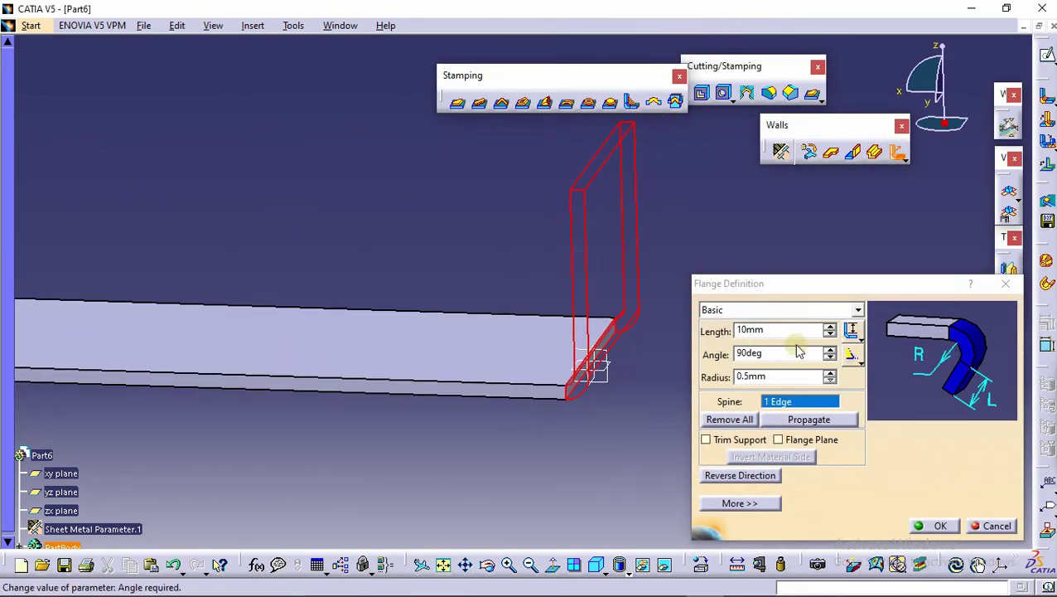
left_click(831, 349)
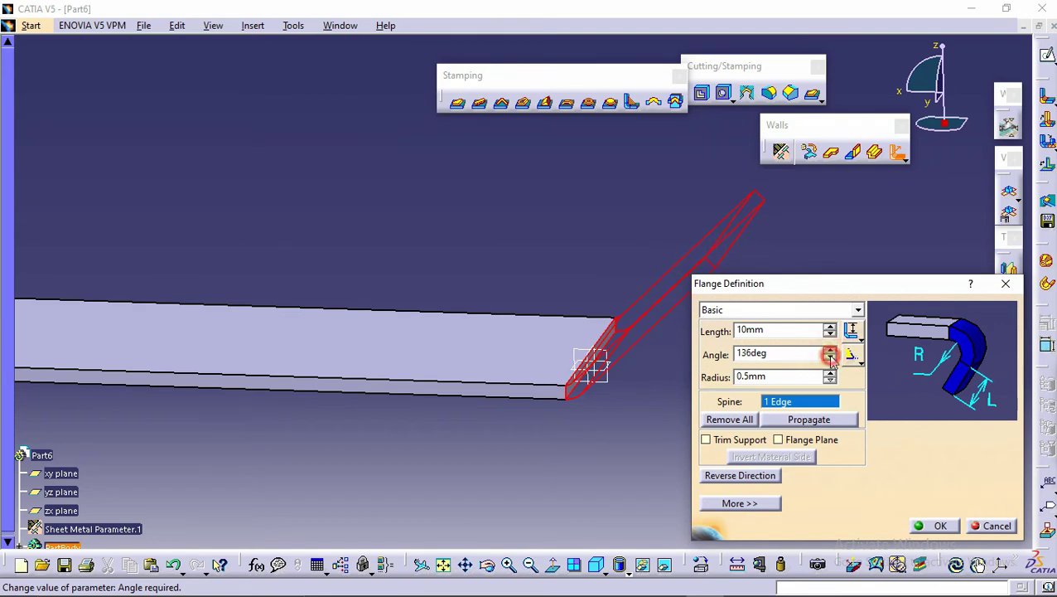
left_click(830, 358)
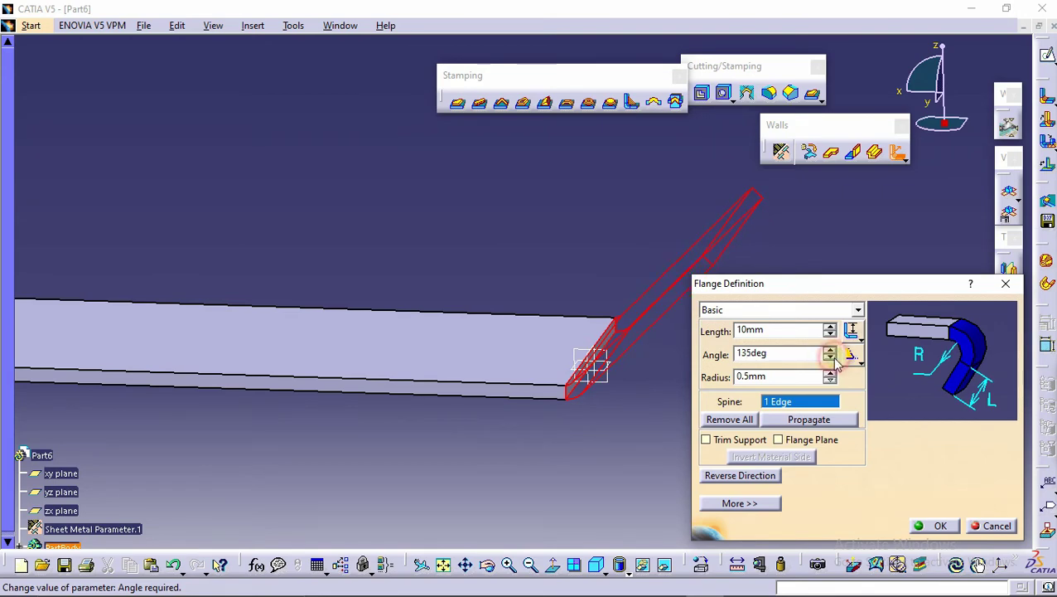
middle_click_drag(479, 333, 545, 315)
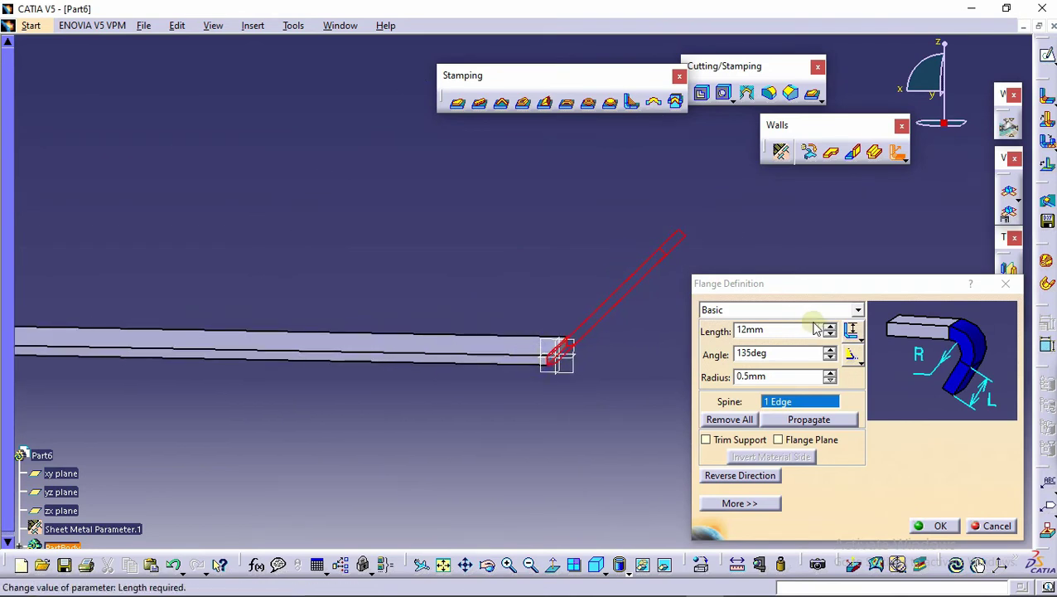
left_click(831, 349)
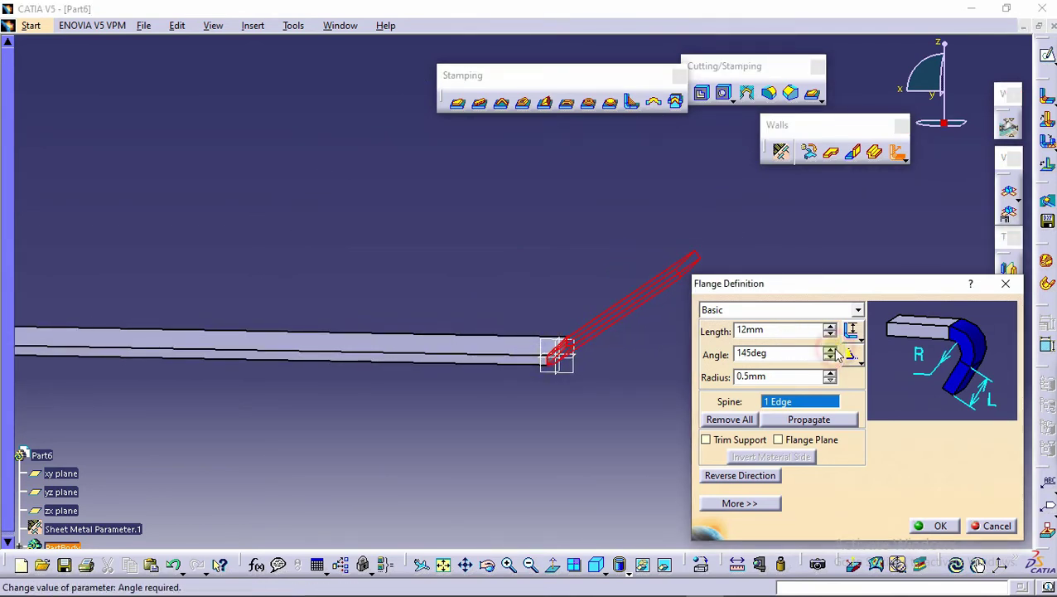
left_click(828, 326)
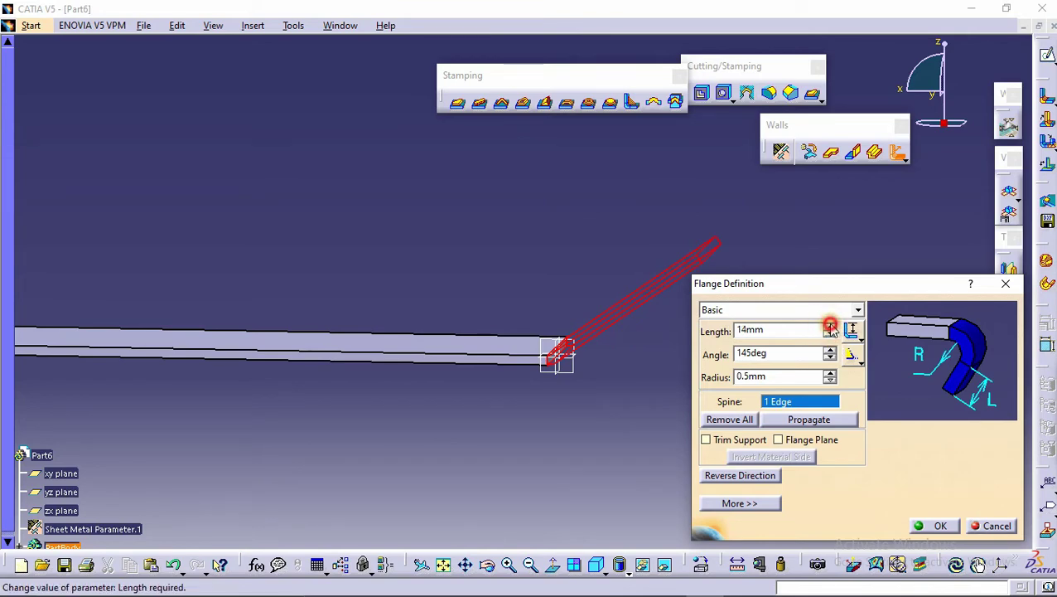
left_click(947, 535)
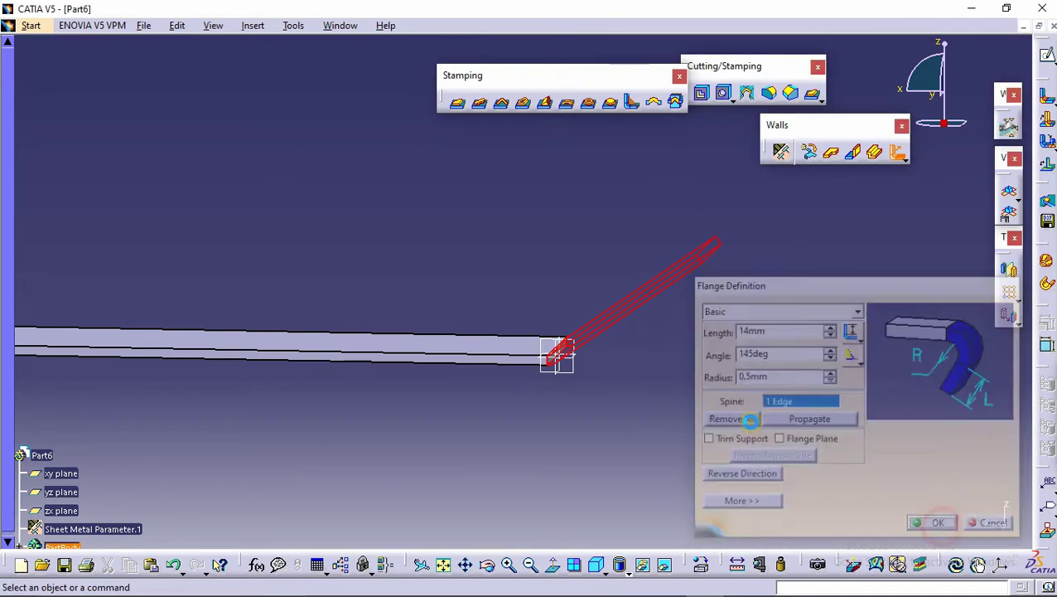
Start a second flange as Relimited type and set its angle to 90°
middle_click_drag(616, 379, 484, 283)
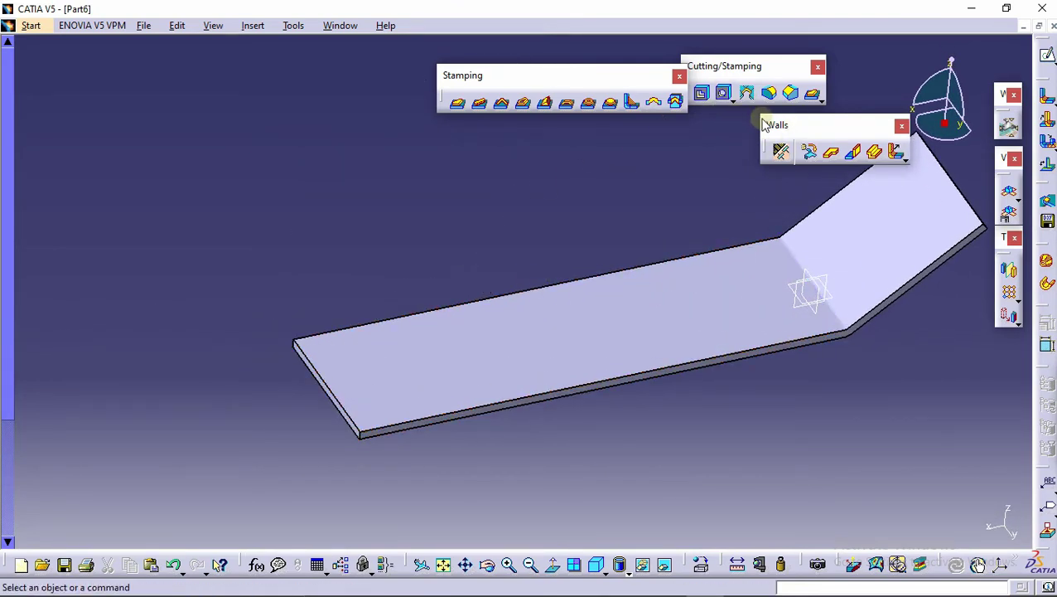
left_click(895, 153)
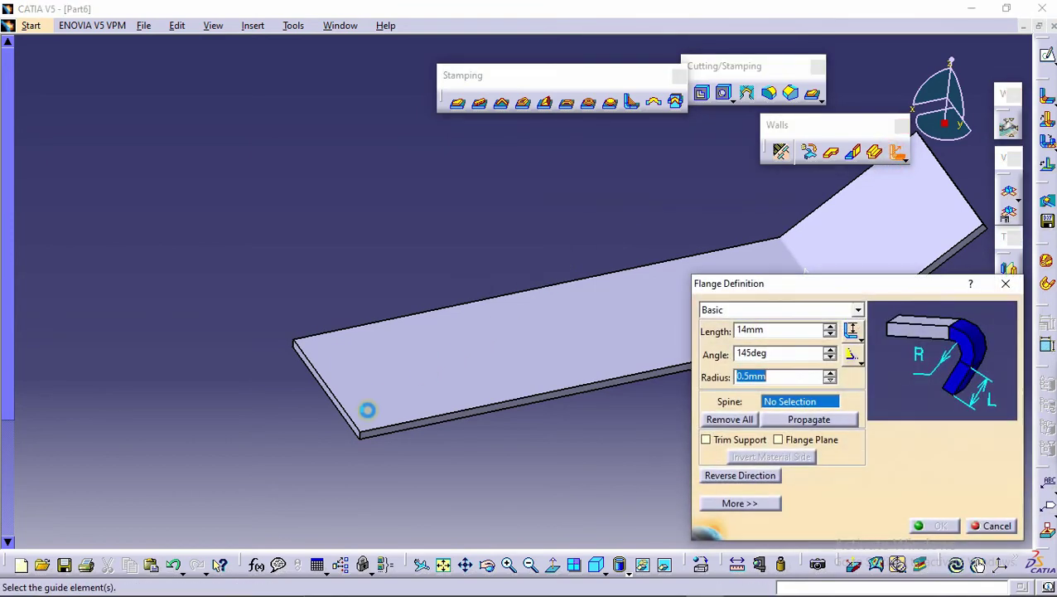
middle_click_drag(510, 307, 571, 224)
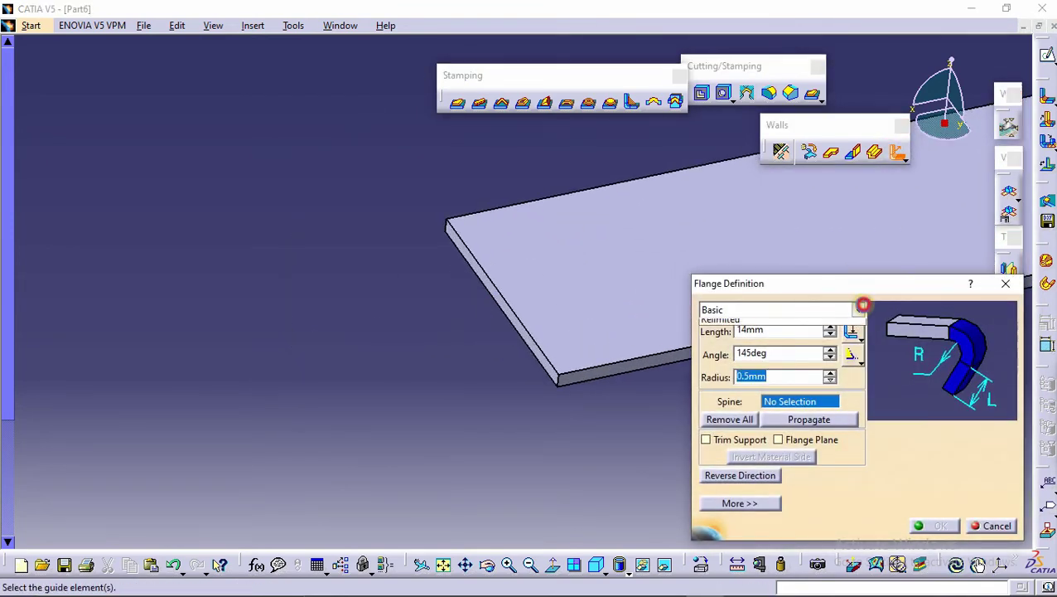
left_click(859, 309)
left_click(733, 336)
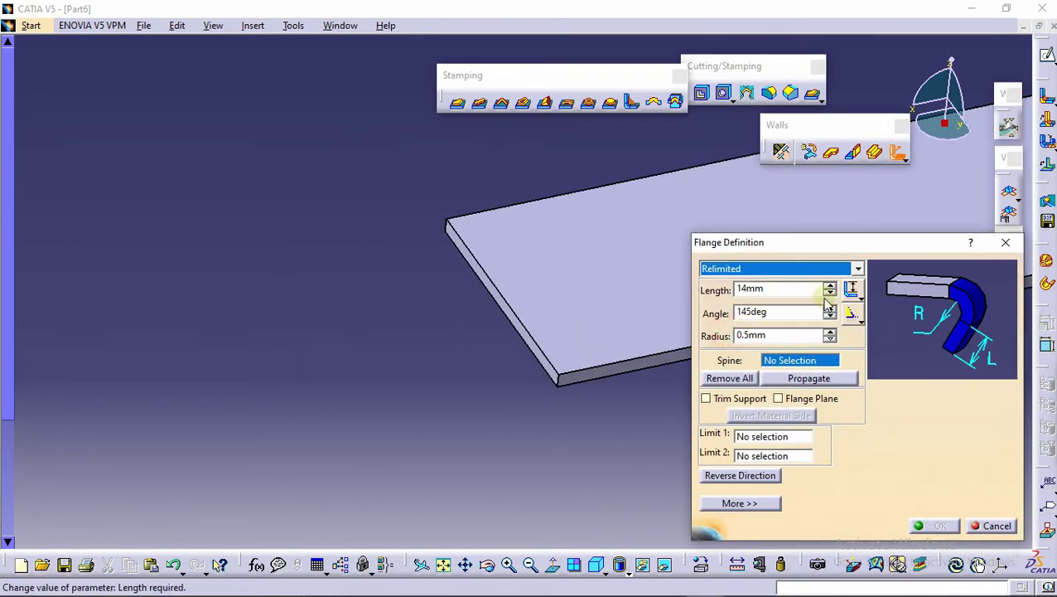
double_click(767, 313)
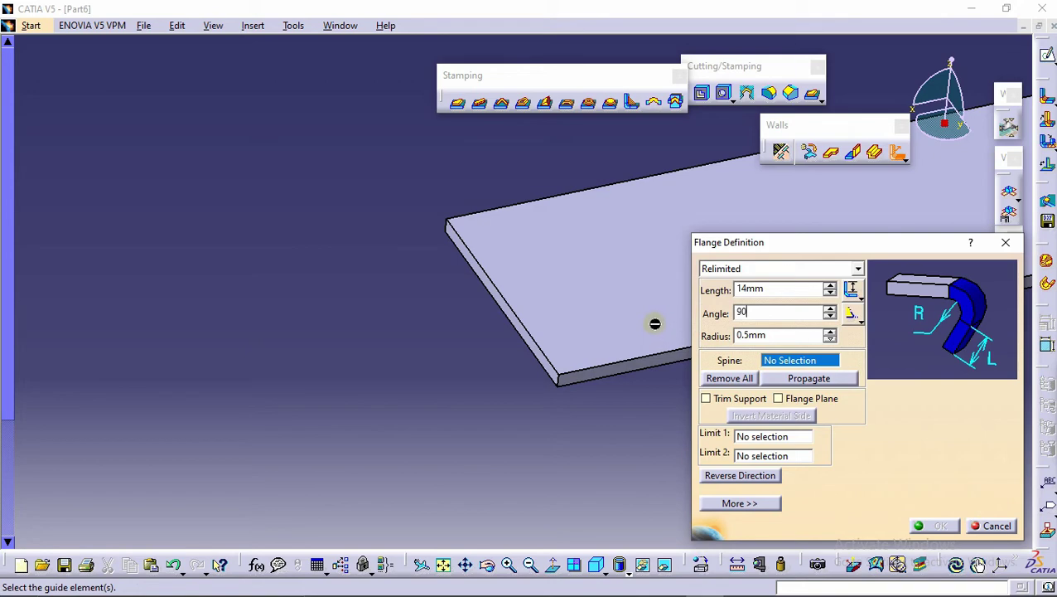
Define the flange's first limit with a new plane offset -3 mm from one long side face
left_click(767, 436)
right_click(764, 437)
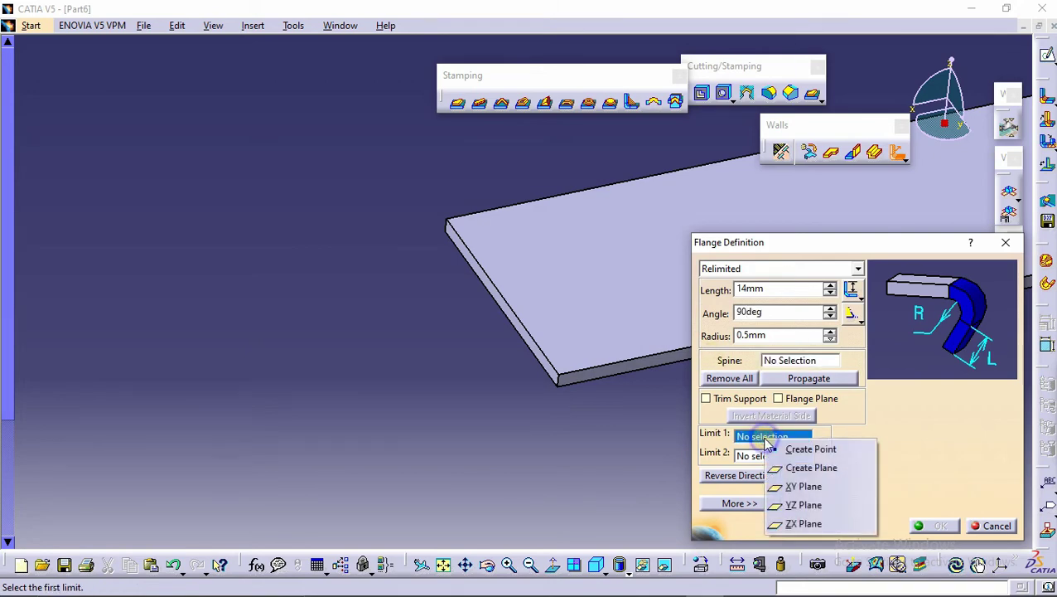
middle_click_drag(655, 404, 637, 495)
left_click(625, 441)
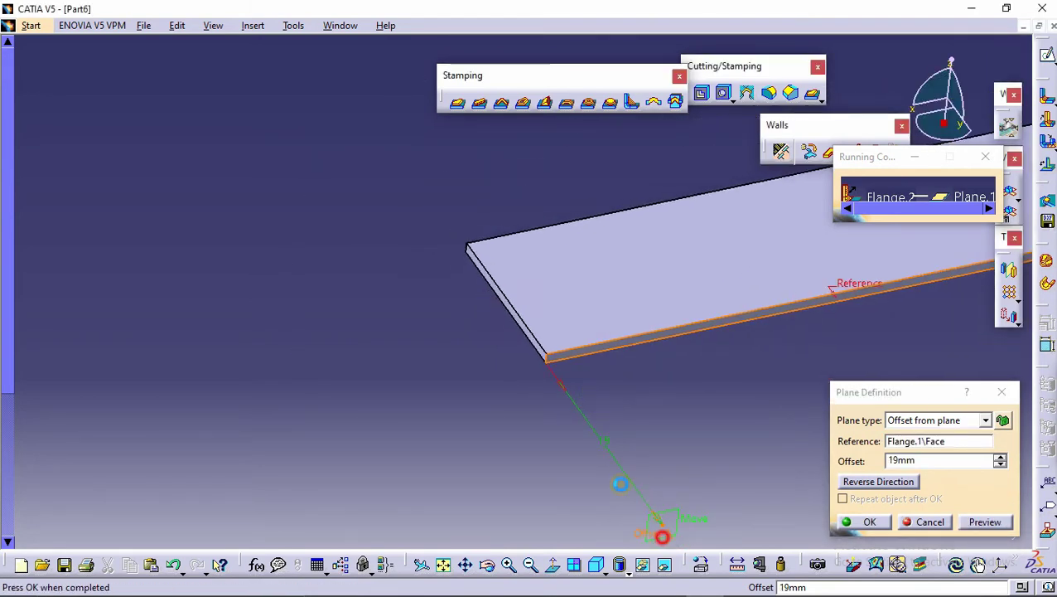
left_click(885, 521)
Define the flange's second limit with a new plane offset -3 mm from the opposite long side face
right_click(767, 456)
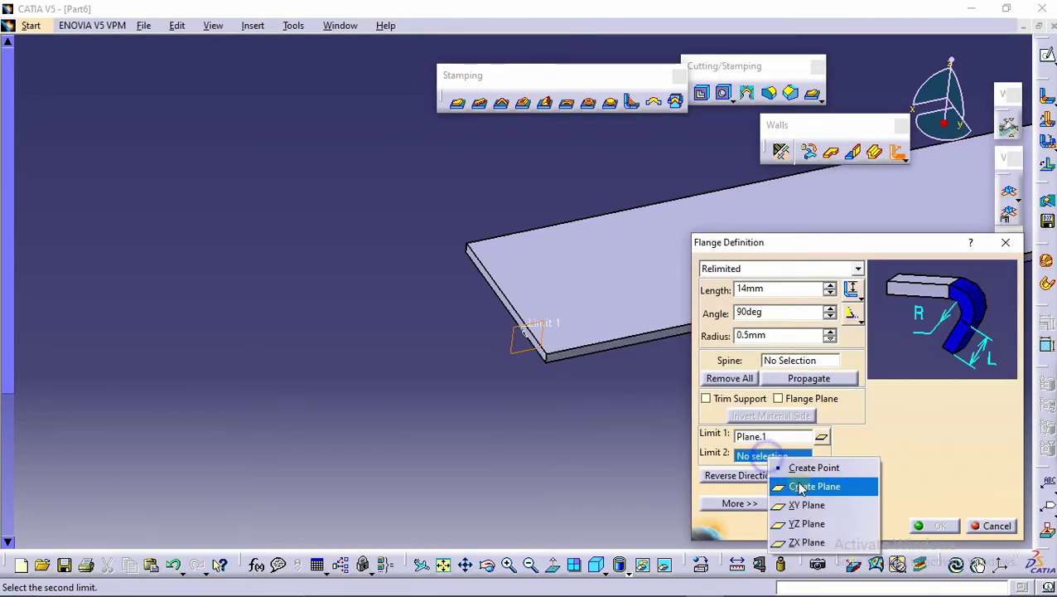
left_click(799, 486)
middle_click_drag(531, 312, 580, 305)
left_click(558, 308)
middle_click_drag(566, 380, 548, 359)
middle_click_drag(619, 354, 720, 334)
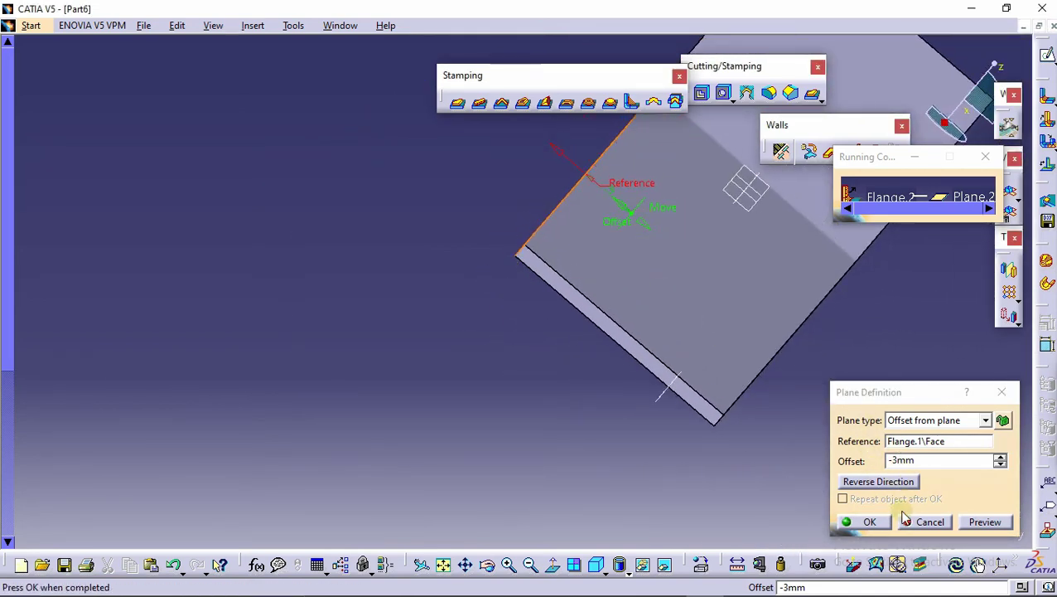
left_click(869, 522)
Select the lower edge of the wall's free end as the flange spine, set the length to 12 mm and create the flange
middle_click_drag(598, 261, 720, 348)
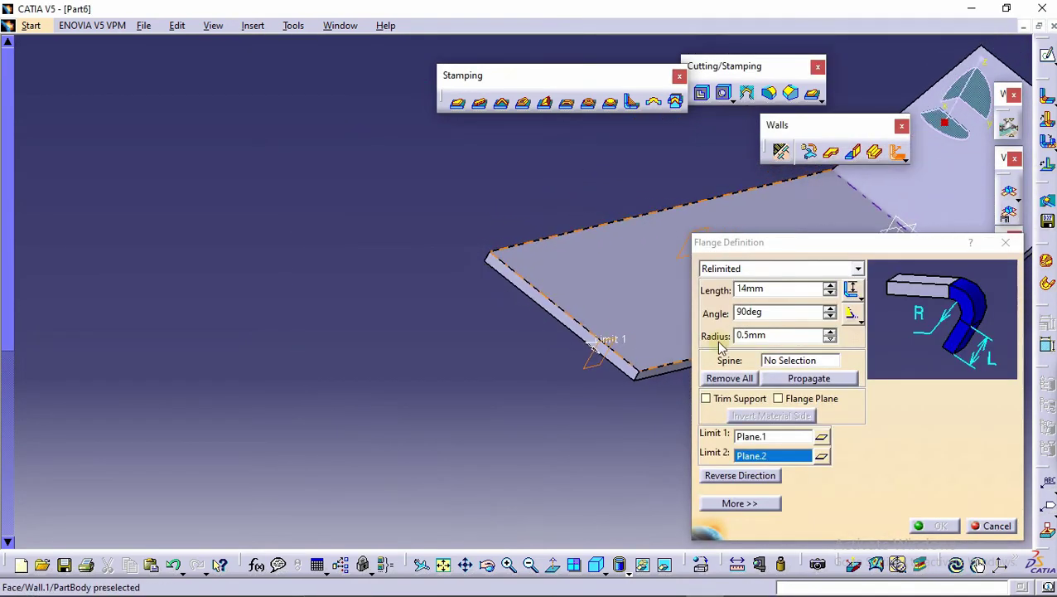
left_click(779, 362)
left_click(573, 342)
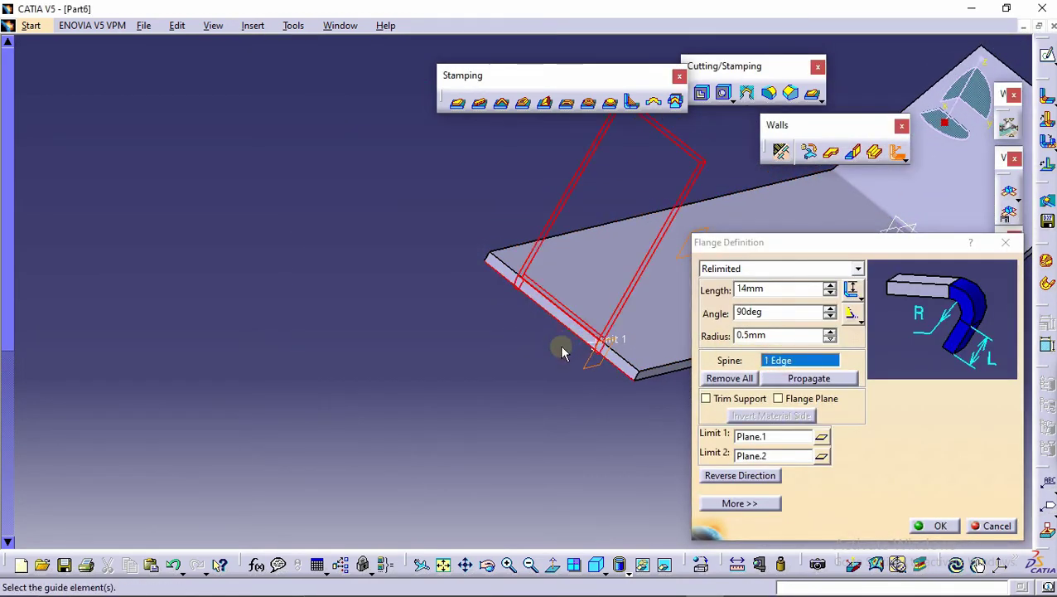
middle_click_drag(562, 349, 520, 336)
double_click(801, 289)
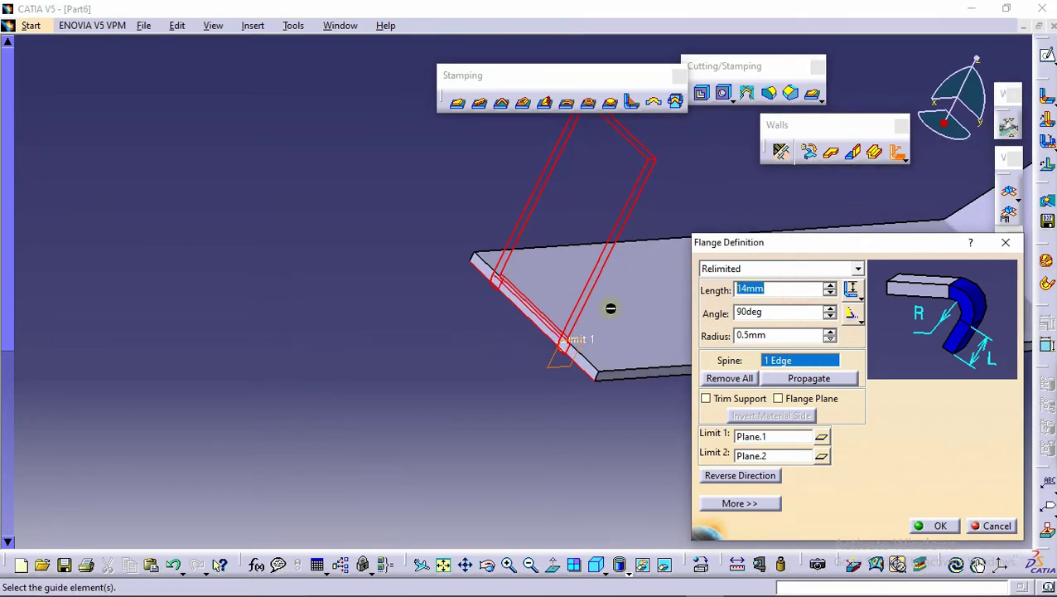
left_click(940, 525)
Save the part as Part6 of type CATPart in the stapler 2 folder
middle_click_drag(559, 264, 547, 322)
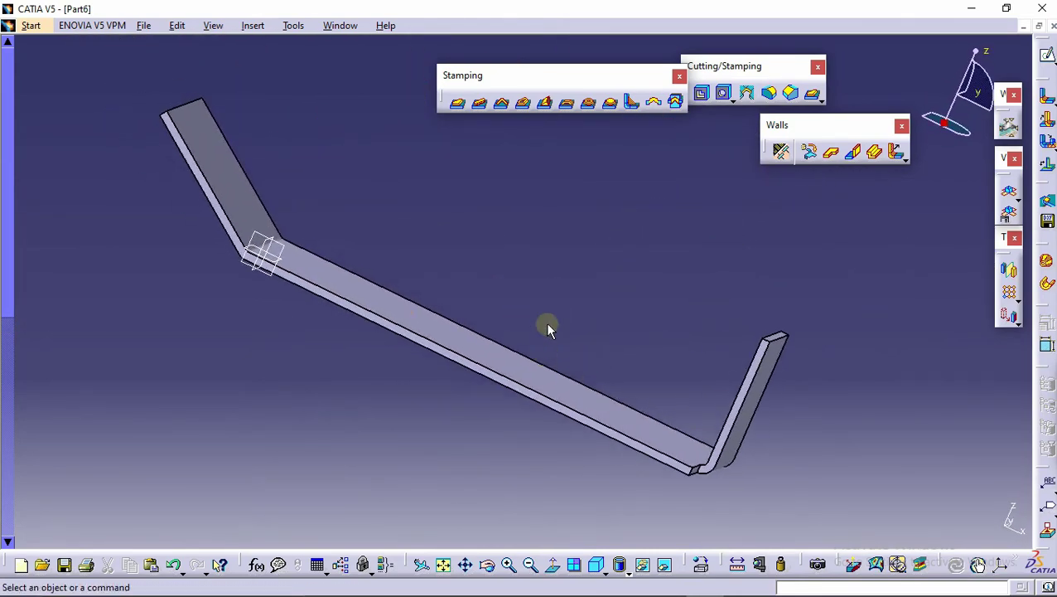
left_click(147, 27)
left_click(196, 125)
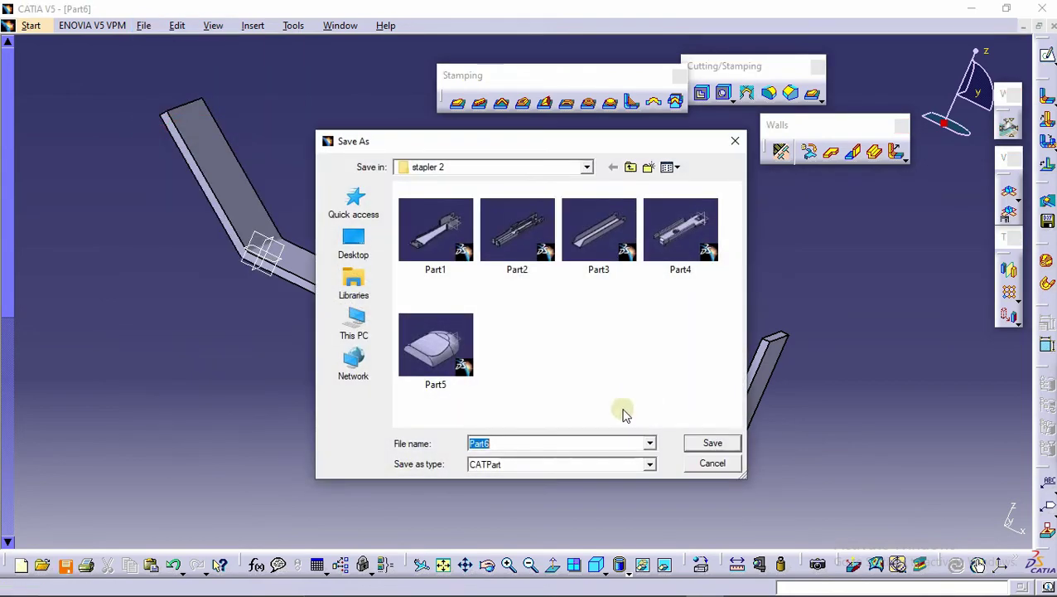
left_click(713, 443)
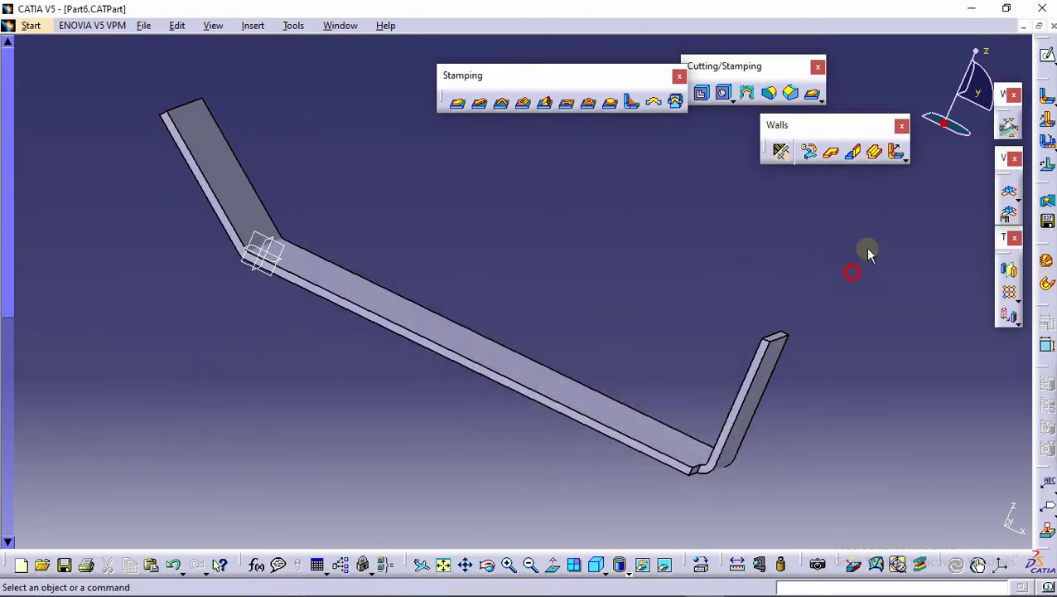
Close the Part6 window and insert Part6 from the stapler 2 folder into Product1 as an existing component
left_click(1053, 26)
middle_click_drag(298, 344, 332, 311)
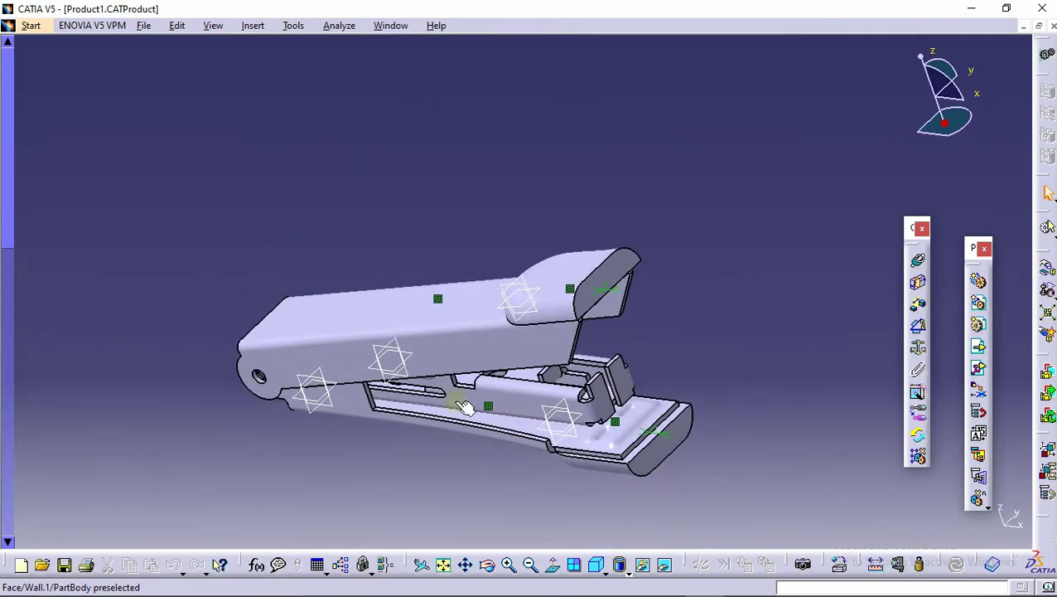
middle_click_drag(324, 354, 319, 269)
scroll(311, 353, "down", 3)
middle_click_drag(344, 372, 338, 286)
scroll(247, 260, "down", 3)
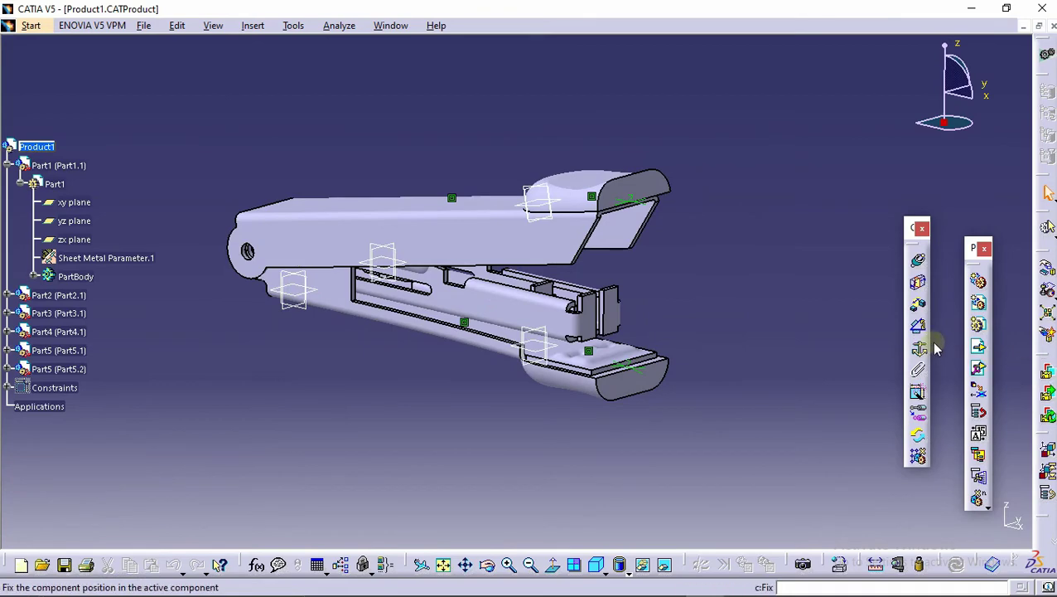
left_click(981, 349)
left_click(44, 144)
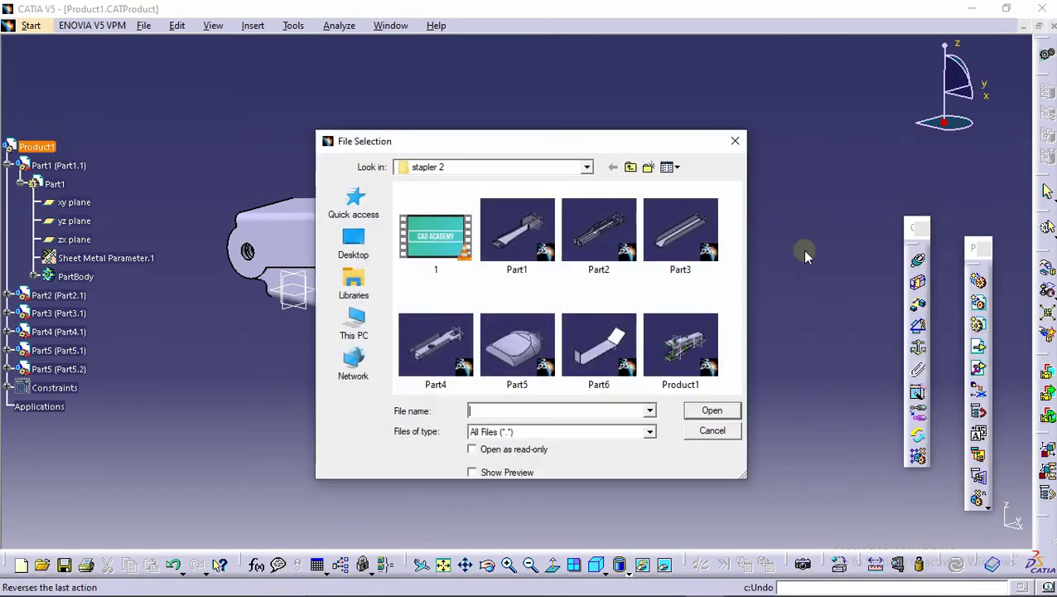
left_click(604, 356)
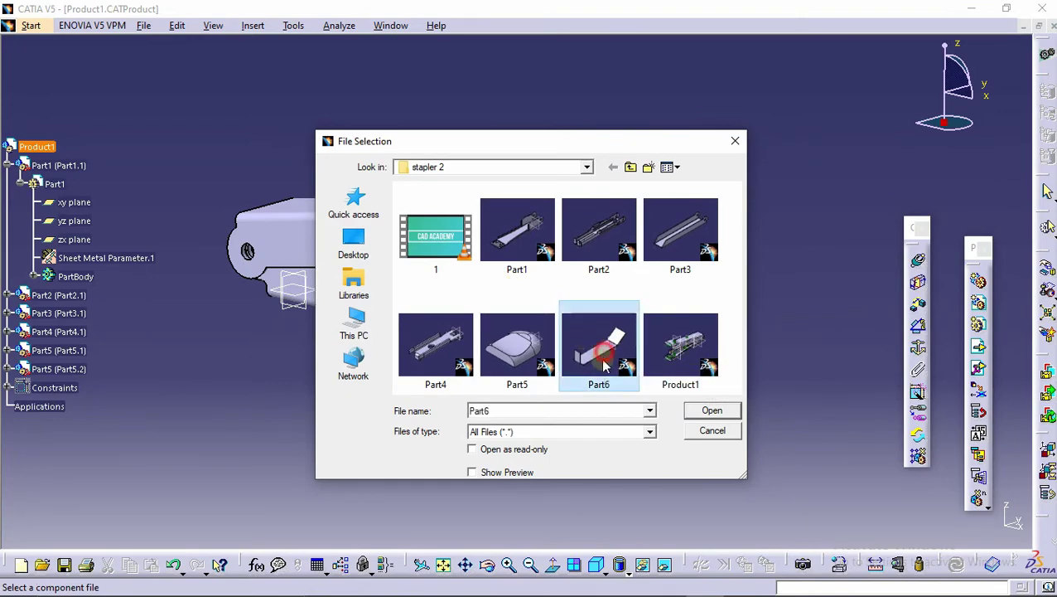
left_click(719, 408)
middle_click_drag(566, 342, 497, 340)
scroll(557, 364, "up", 1)
left_click(1047, 268)
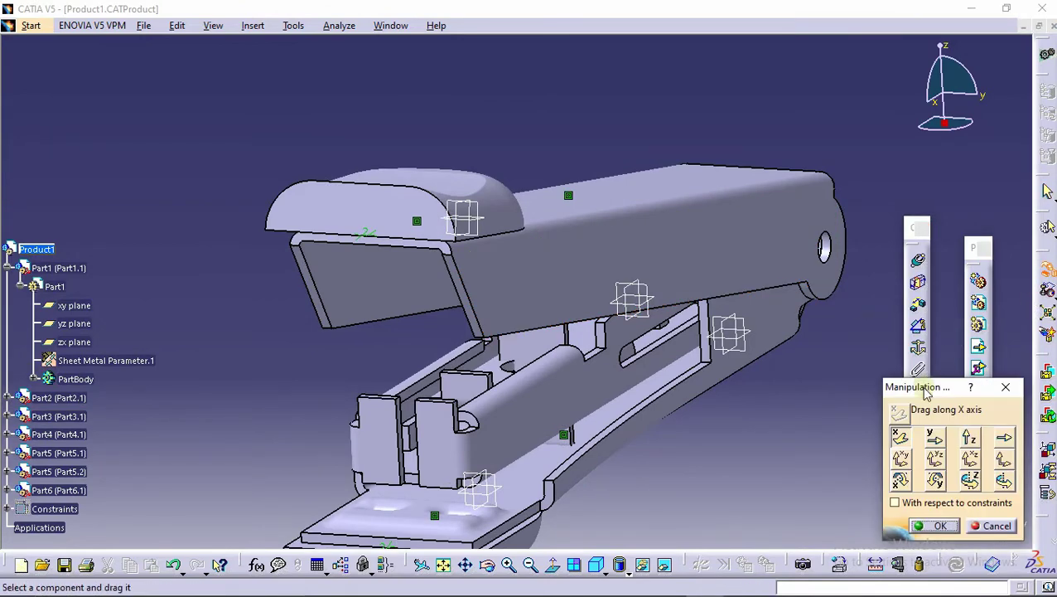
middle_click_drag(592, 414, 788, 418)
left_click(977, 441)
middle_click_drag(401, 277, 460, 257)
left_click_drag(509, 348, 485, 88)
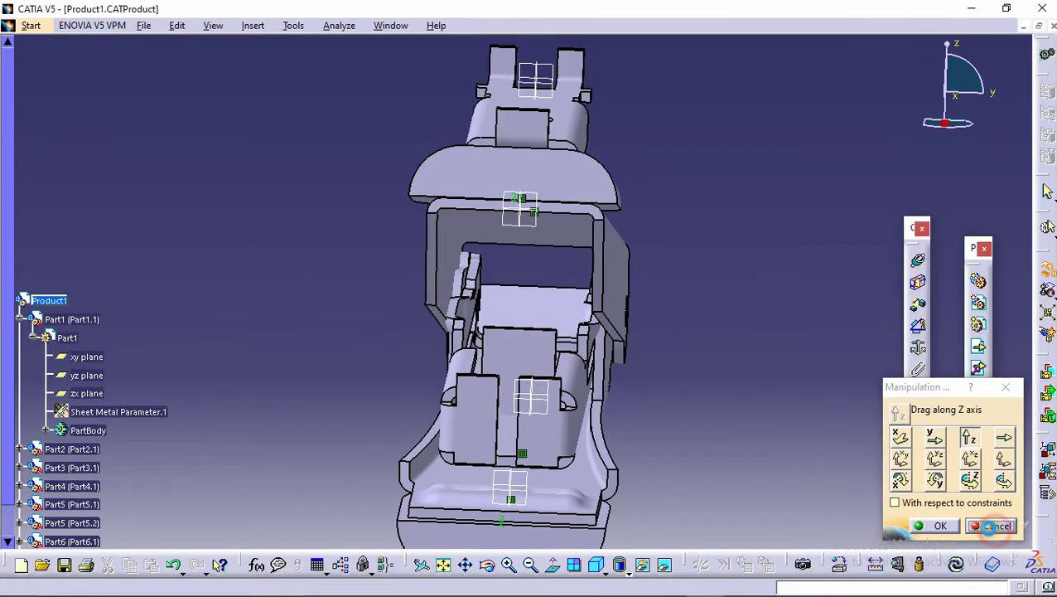
left_click(996, 527)
Move Part6 along the X axis with Manipulation until it sits clear in front of the stapler
middle_click_drag(732, 396, 548, 317)
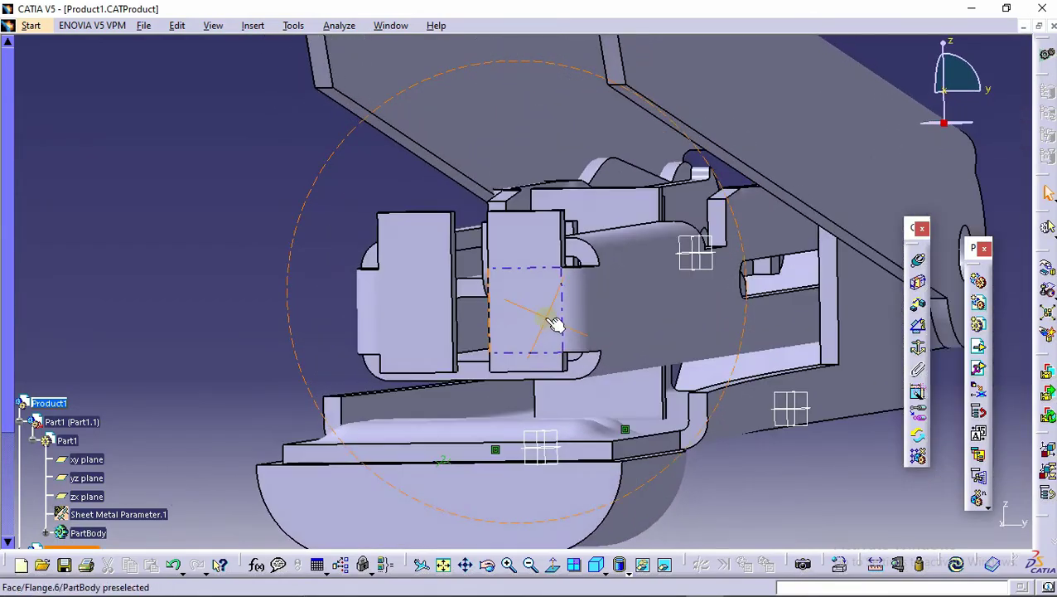
middle_click_drag(661, 396, 592, 377)
left_click(1047, 274)
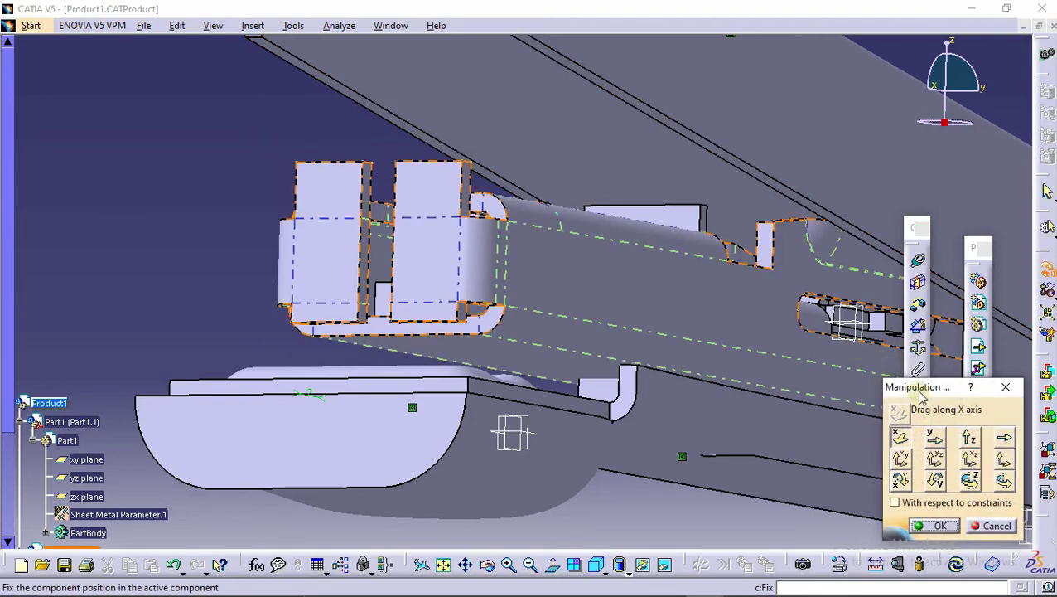
left_click_drag(800, 478, 132, 247)
middle_click_drag(484, 172, 488, 404)
left_click_drag(431, 376, 367, 413)
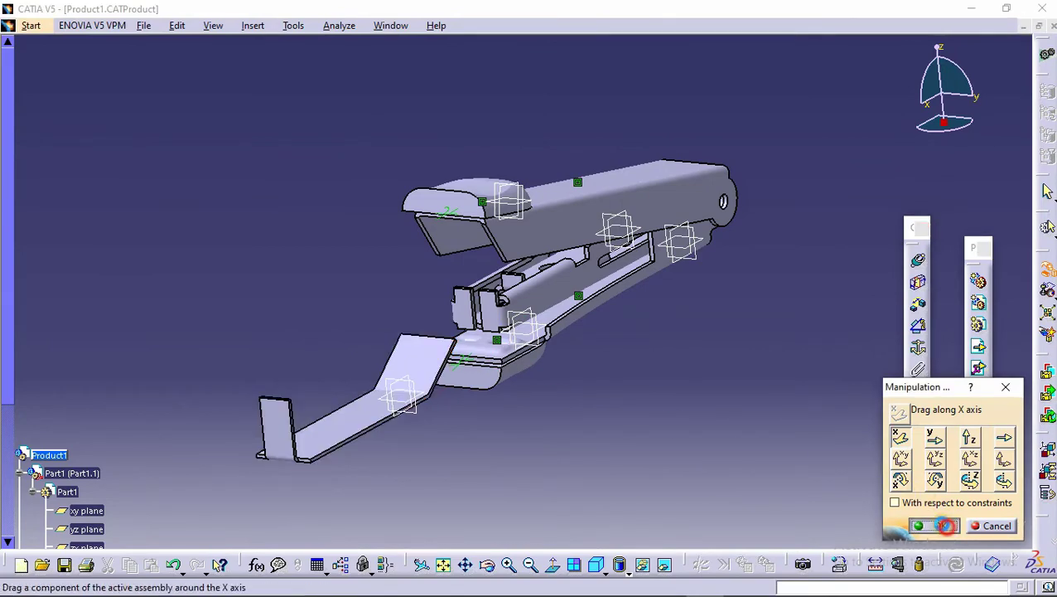
left_click(945, 526)
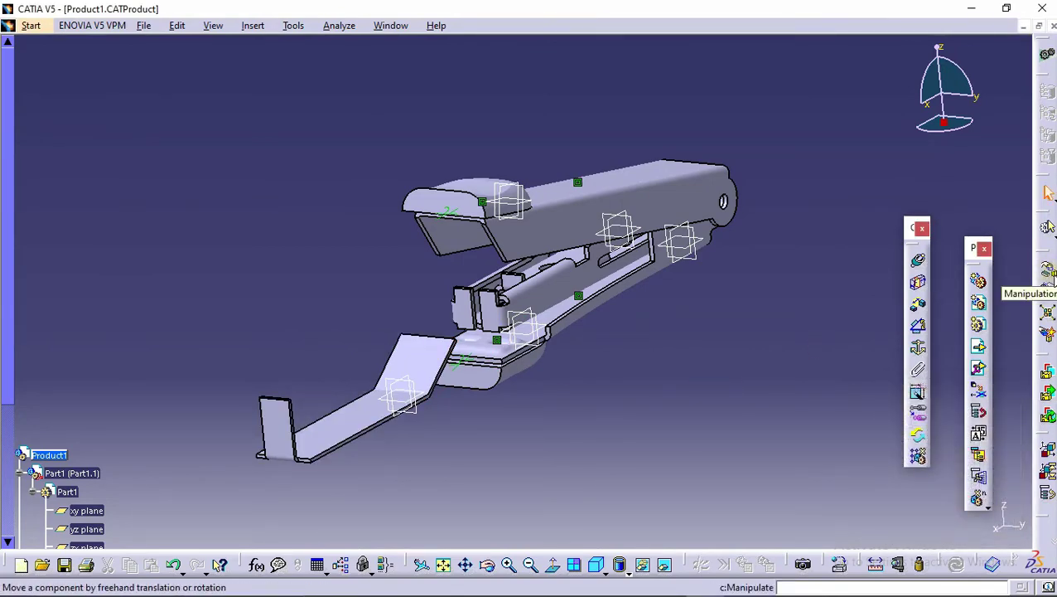
Rotate Part6 around the X axis with Manipulation until it is upside down, with both flanges pointing downwards
left_click(1048, 274)
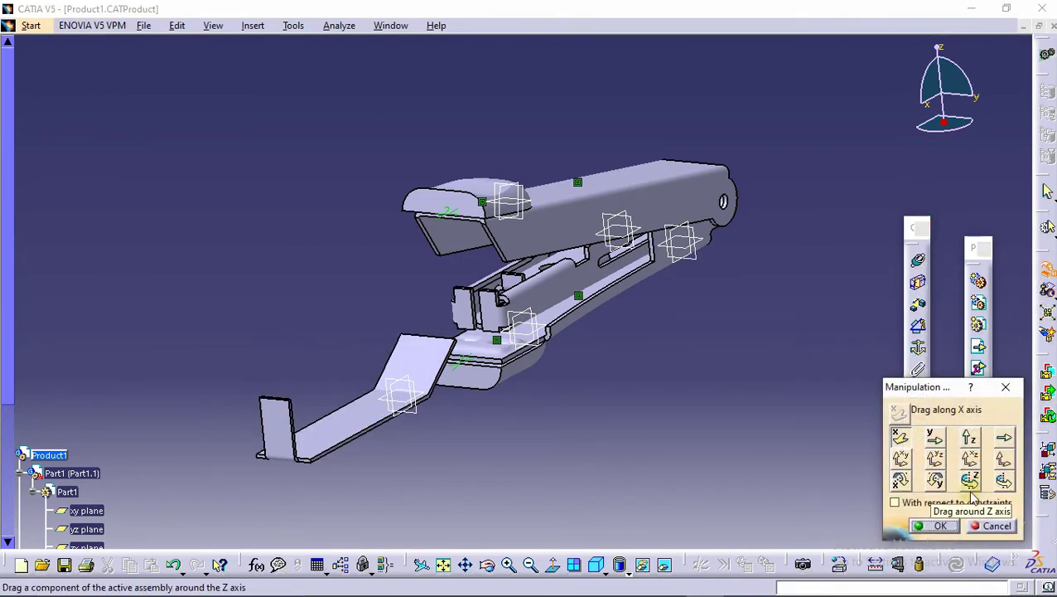
left_click(900, 481)
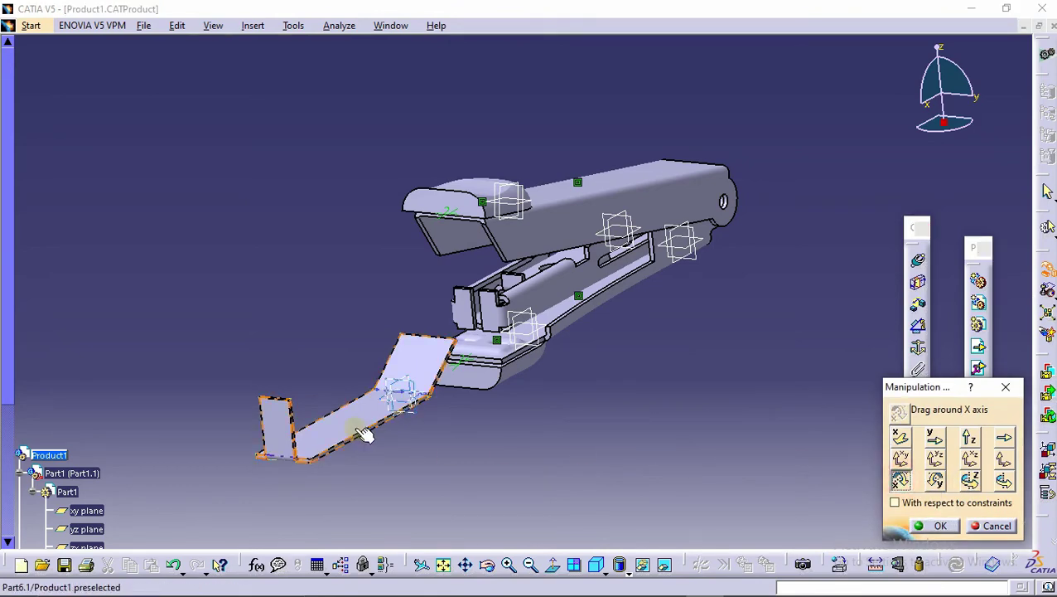
left_click_drag(372, 467, 405, 312)
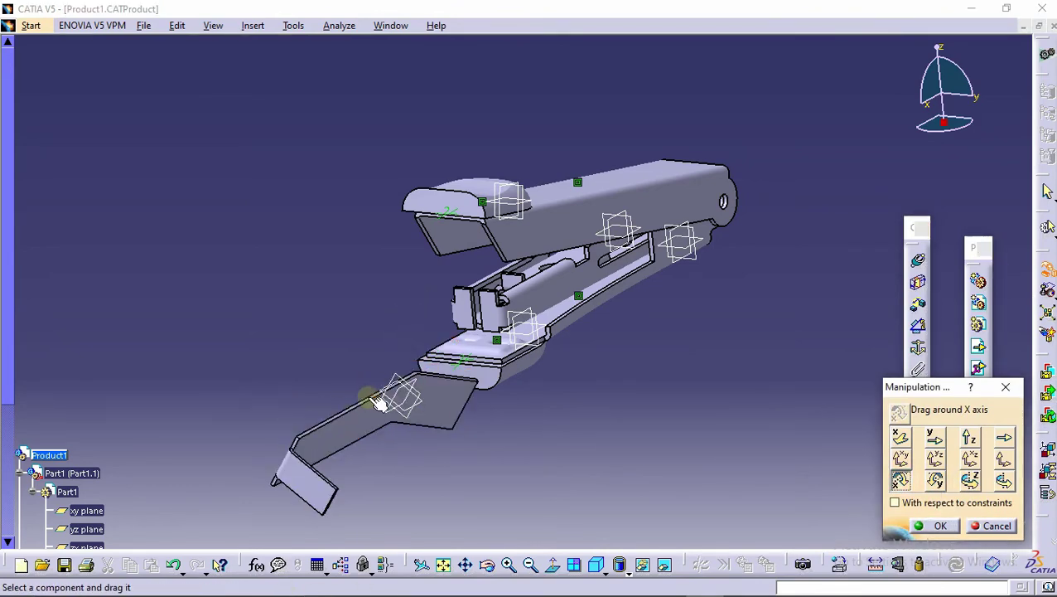
left_click_drag(383, 432, 518, 434)
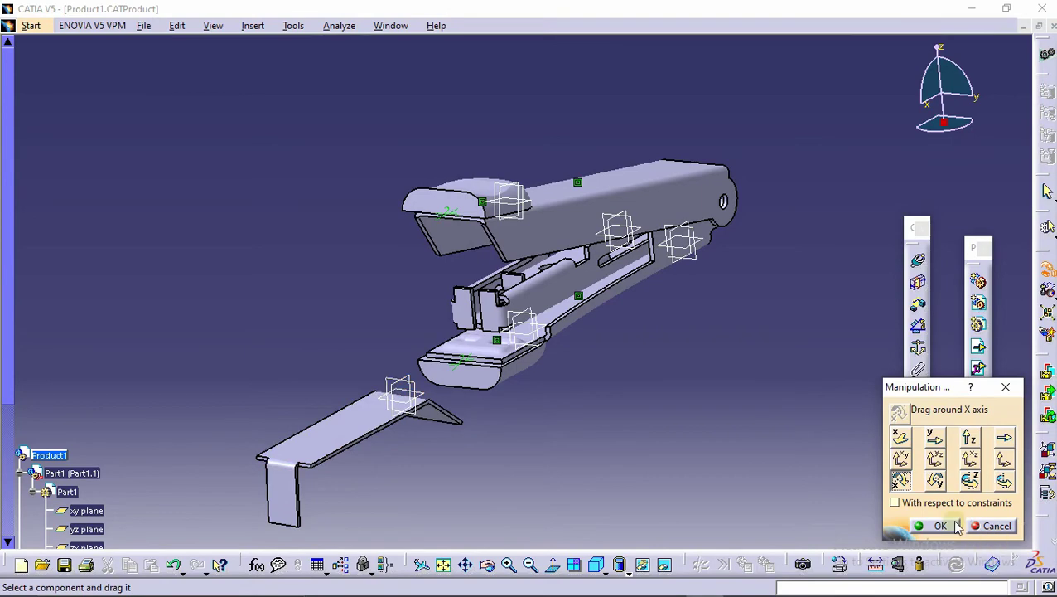
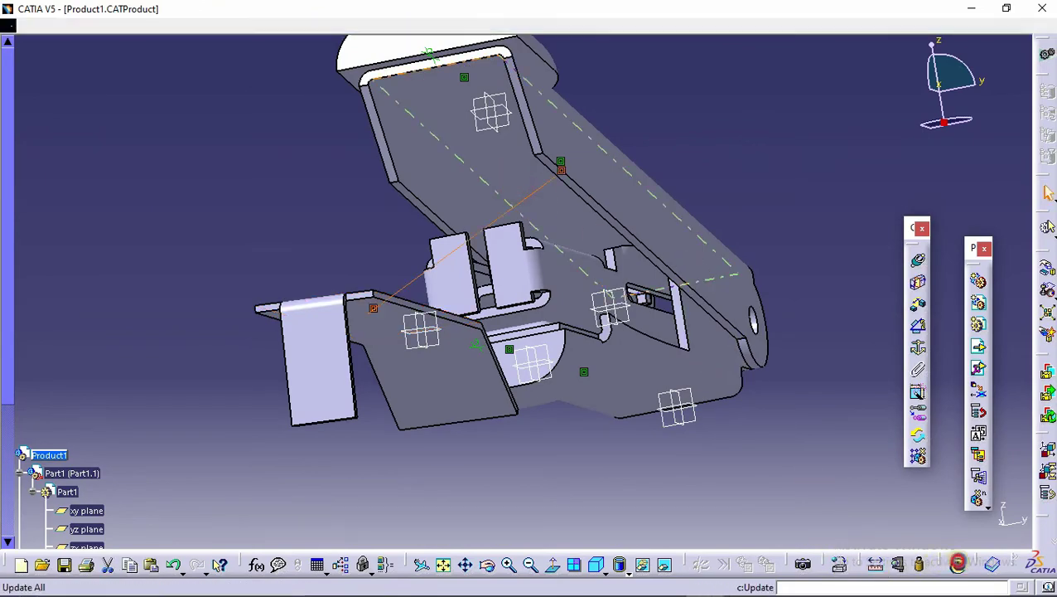
Update the assembly to apply the pending constraint between Part6 and the upper arm Part3
left_click(957, 564)
middle_click_drag(701, 314, 609, 380)
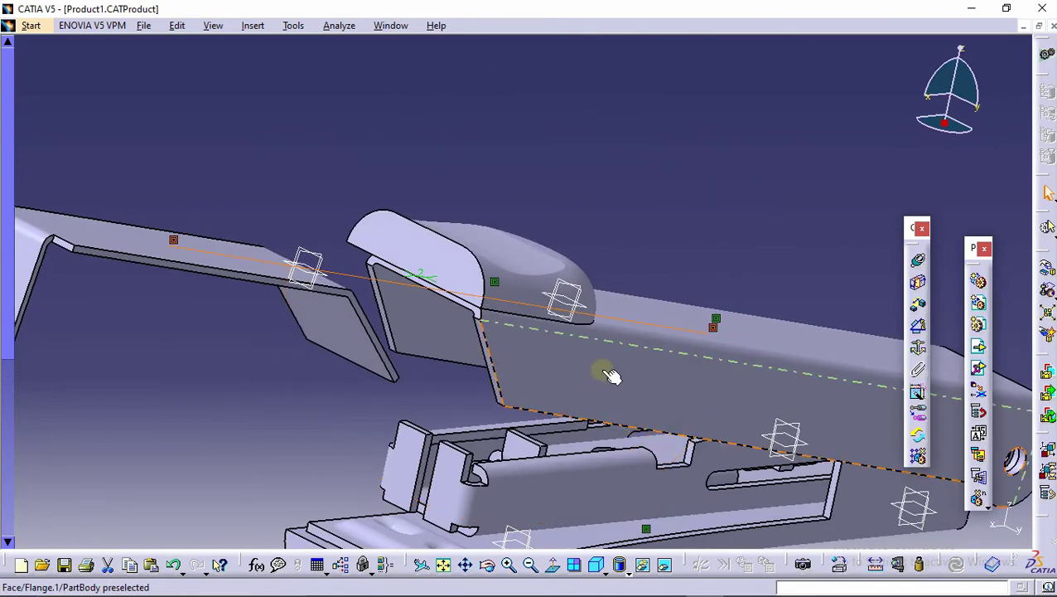
middle_click_drag(385, 242, 685, 266)
left_click(684, 266)
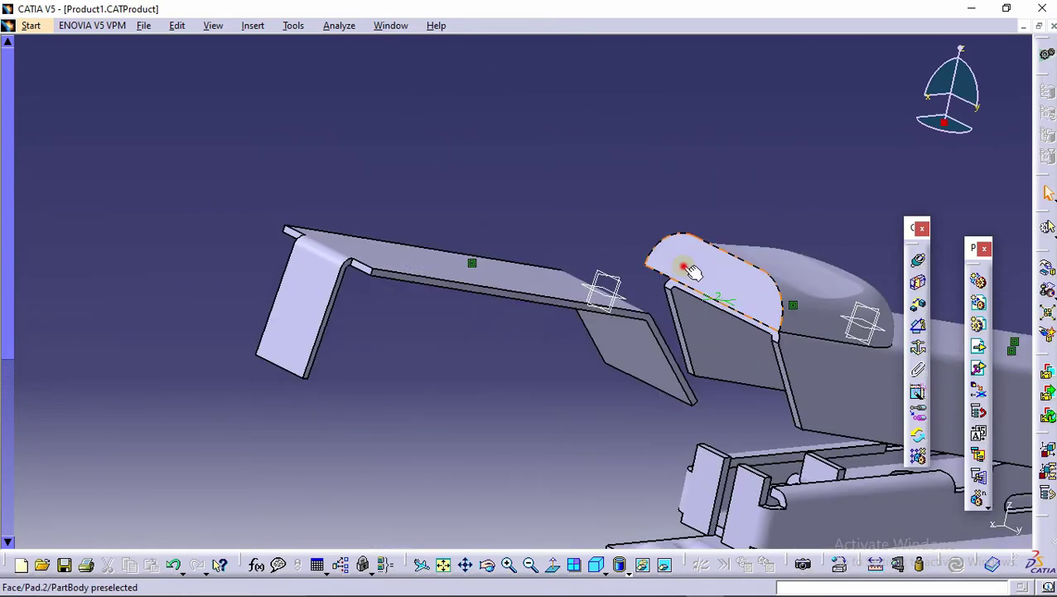
Try to align Part6's narrow front flange face with Part3's front end face using a 0 mm offset with Same orientation, and update
left_click(920, 306)
middle_click_drag(644, 304, 94, 223)
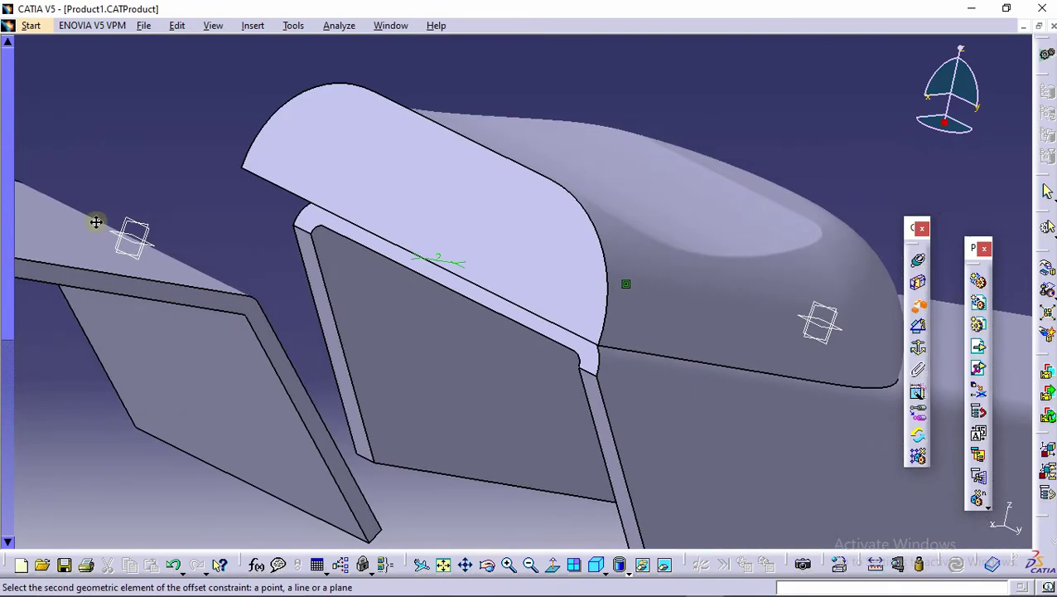
left_click(489, 303)
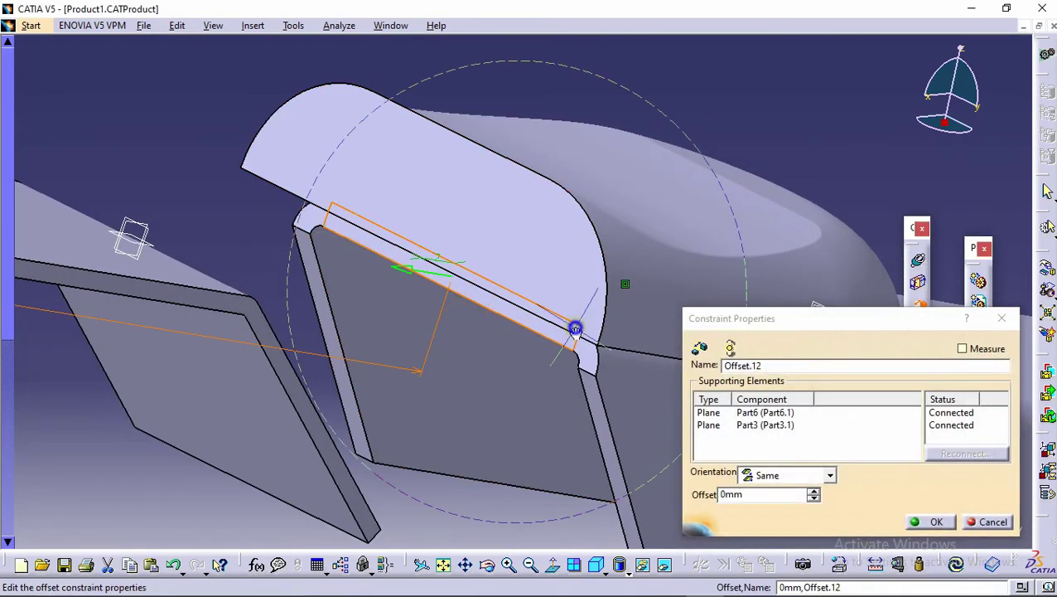
middle_click_drag(574, 325, 673, 474, "ctrl")
double_click(764, 501)
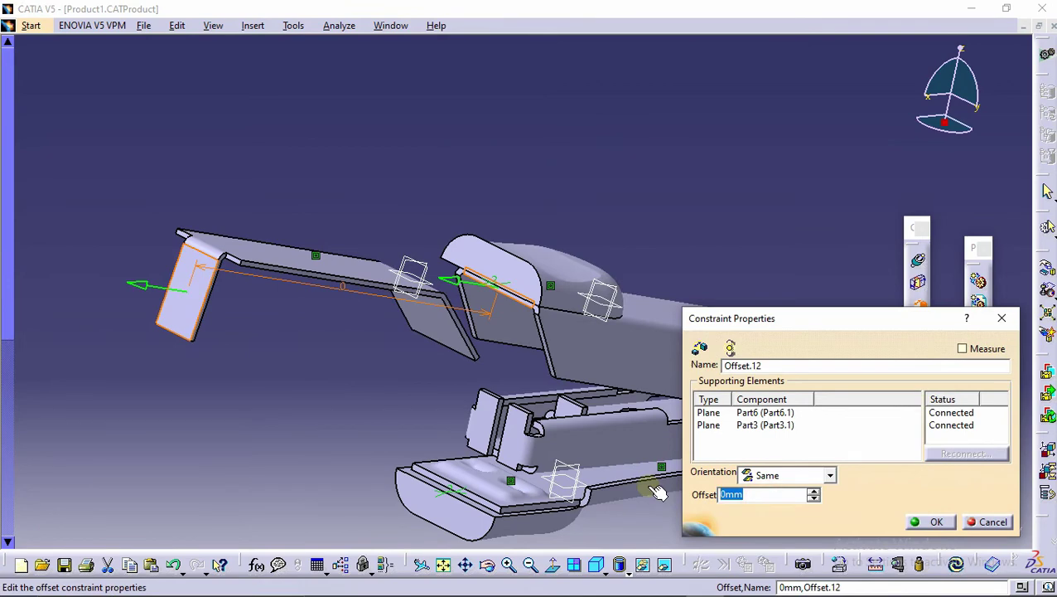
middle_click_drag(657, 492, 569, 451)
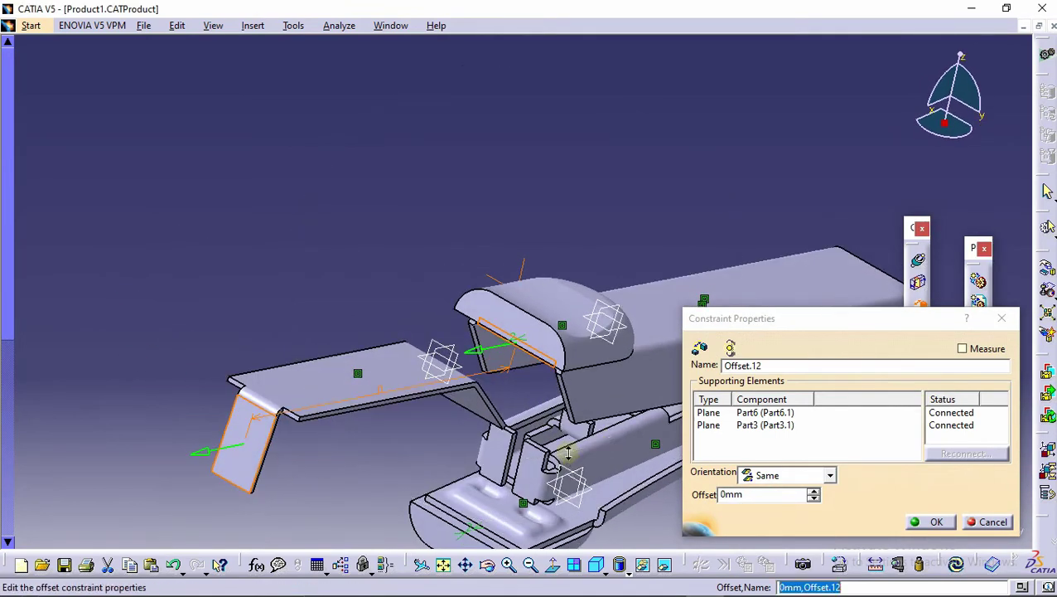
left_click(924, 520)
left_click(956, 563)
middle_click_drag(694, 425, 602, 290)
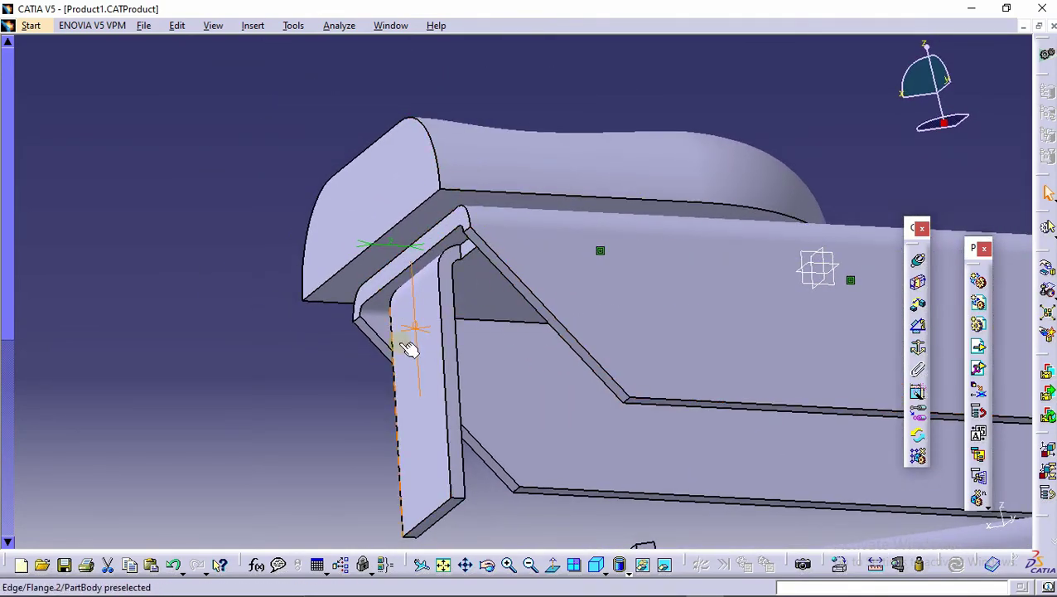
middle_click_drag(401, 318, 538, 408)
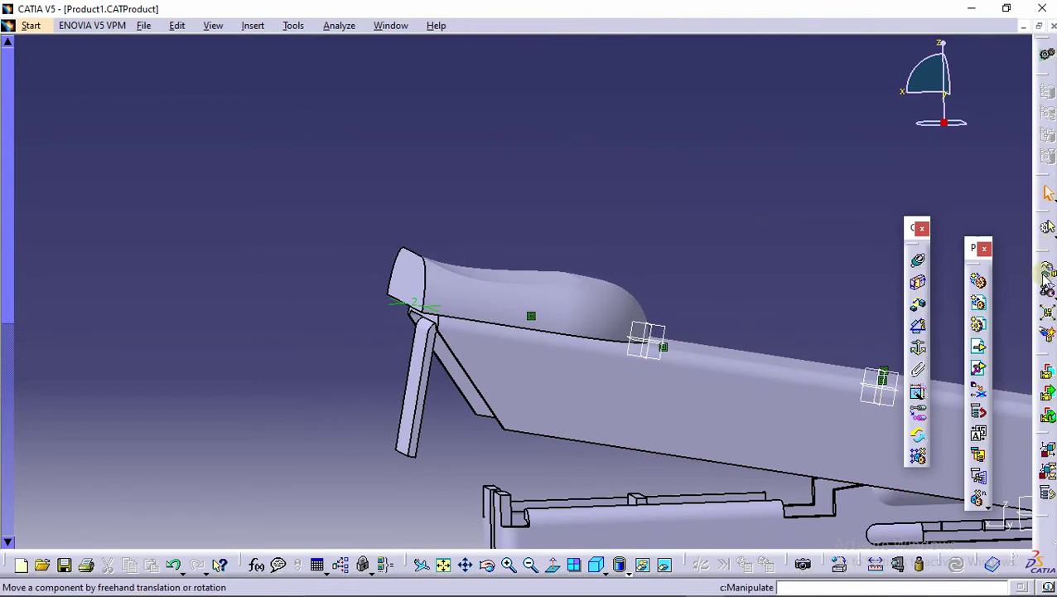
Move Part6 along the X axis with Manipulation until its narrow flange sits farther back inside Part3, behind the sloped front edge
left_click(1046, 273)
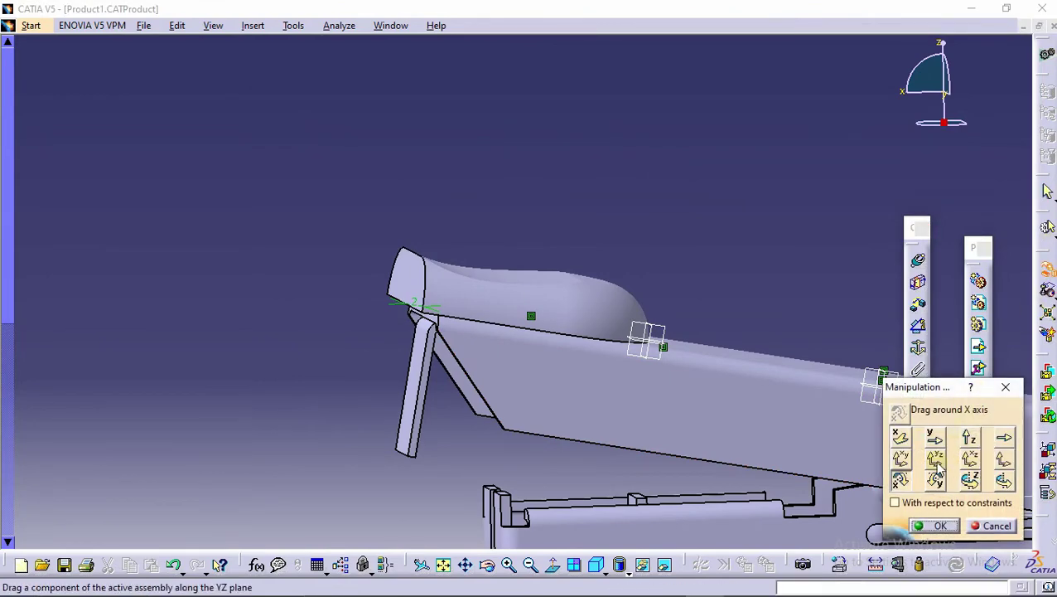
left_click(899, 439)
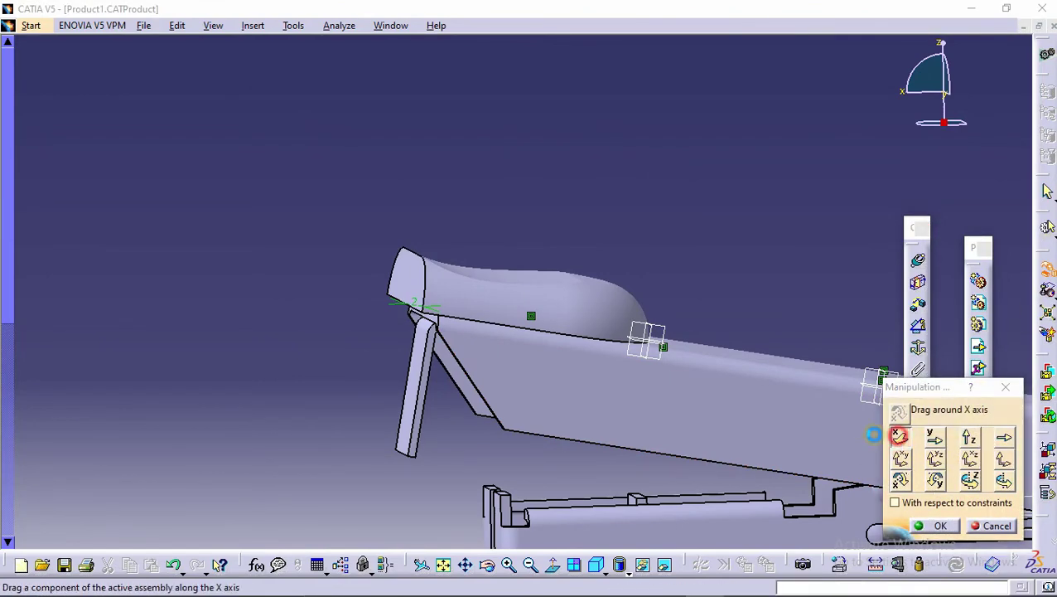
middle_click_drag(703, 345, 590, 298)
left_click_drag(392, 375, 466, 398)
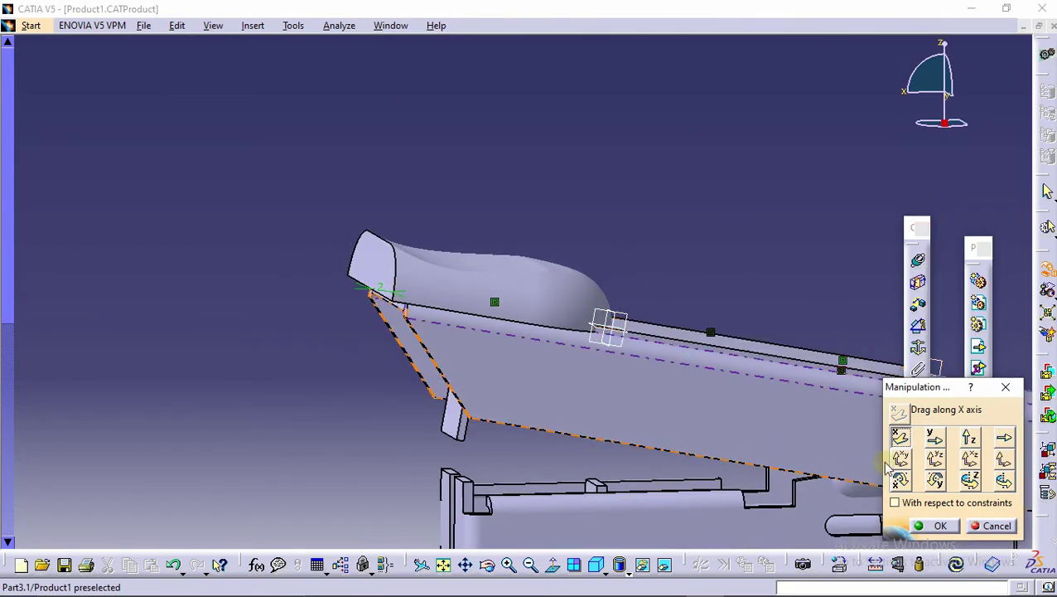
left_click(937, 526)
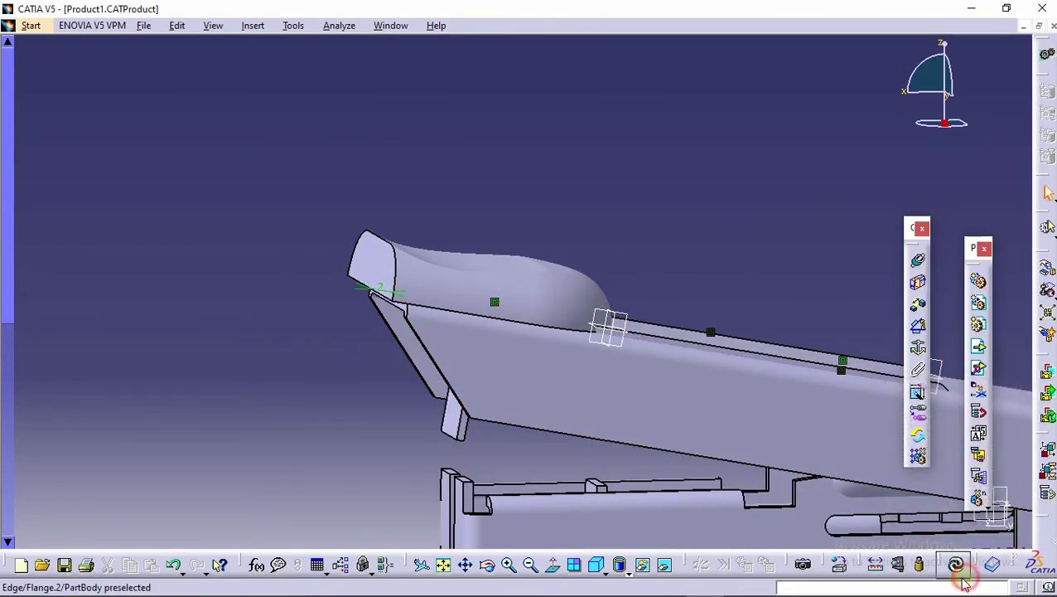
Create an 11 mm offset constraint between Part6's front wall edge and the upper front edge of Part3
middle_click_drag(655, 348, 605, 319)
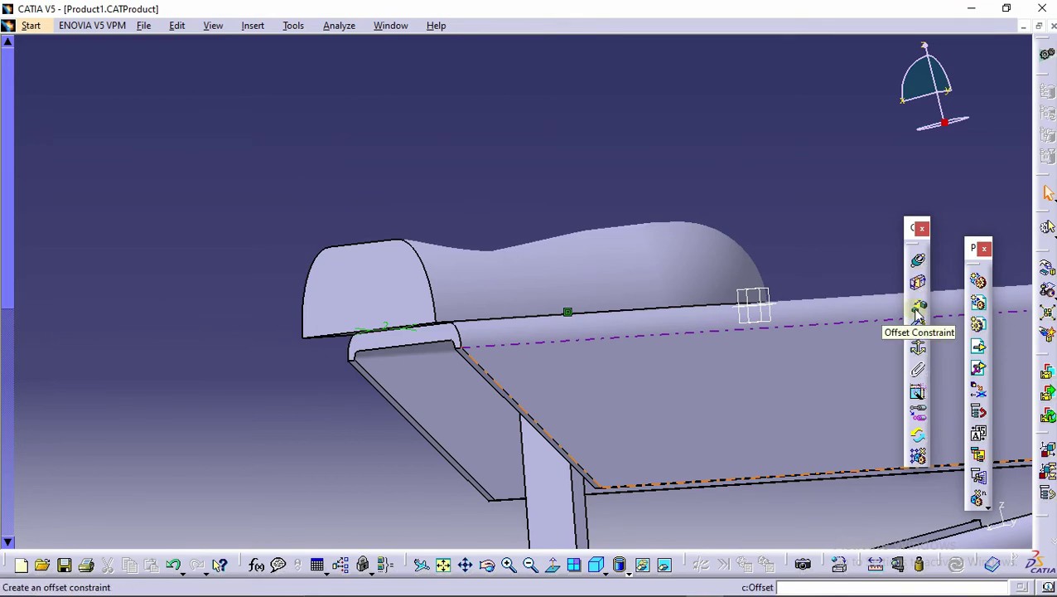
middle_click_drag(579, 356, 795, 327)
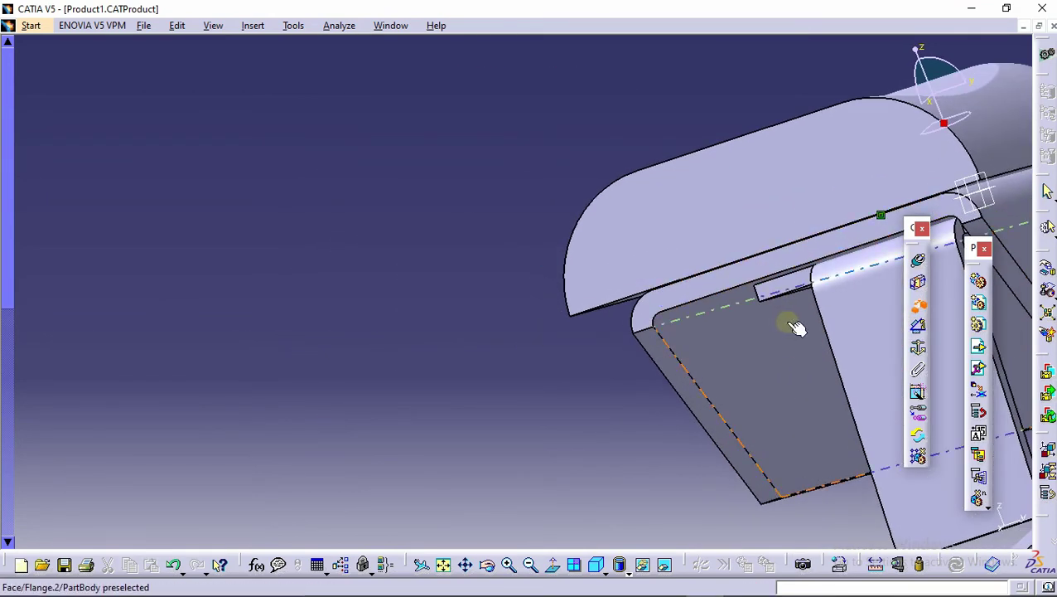
left_click(795, 283)
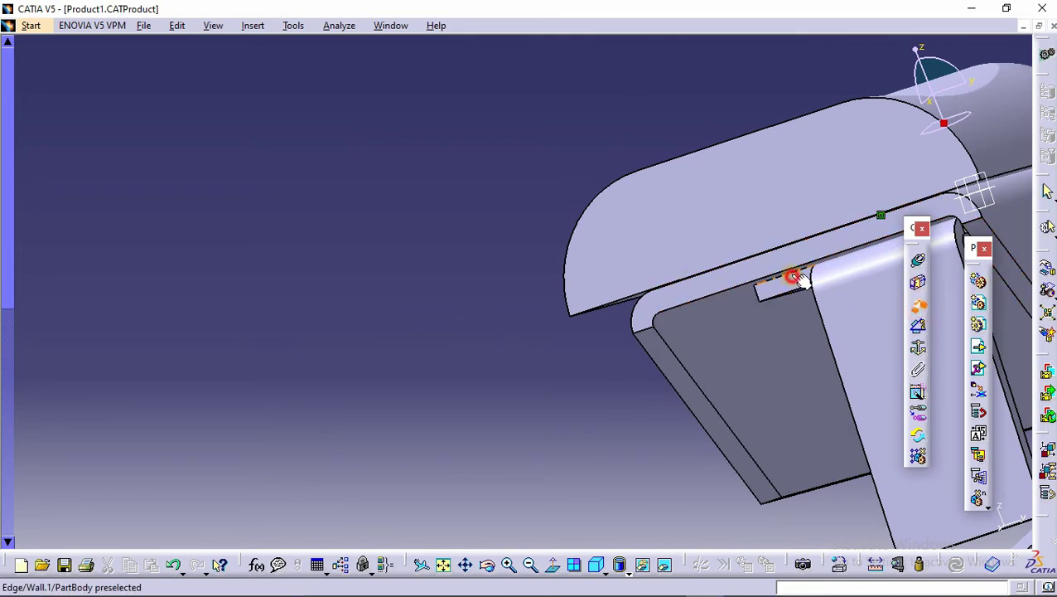
middle_click_drag(721, 278, 706, 242)
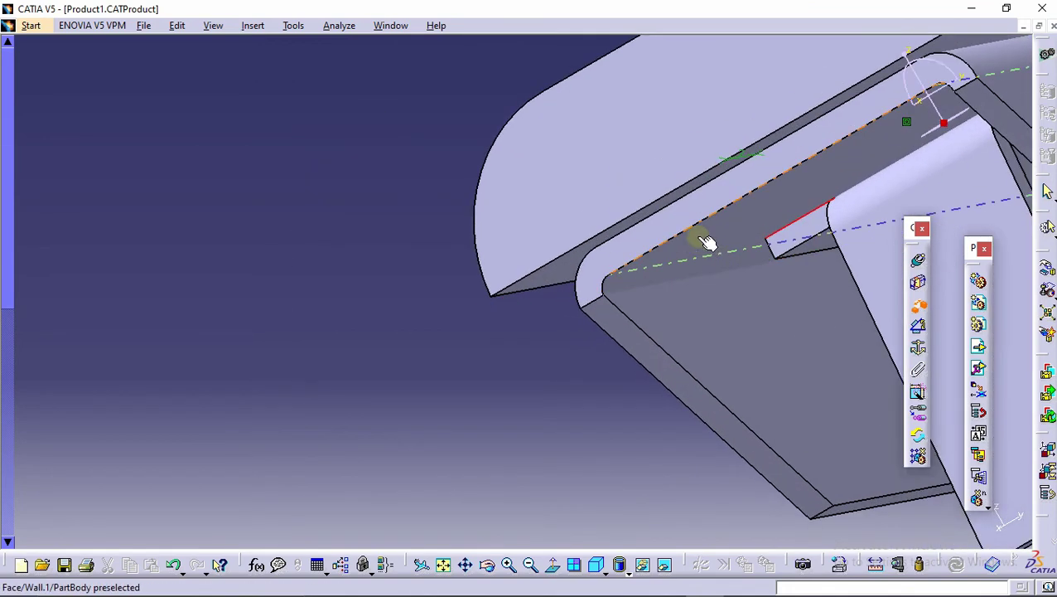
left_click(668, 209)
middle_click_drag(668, 209, 617, 400)
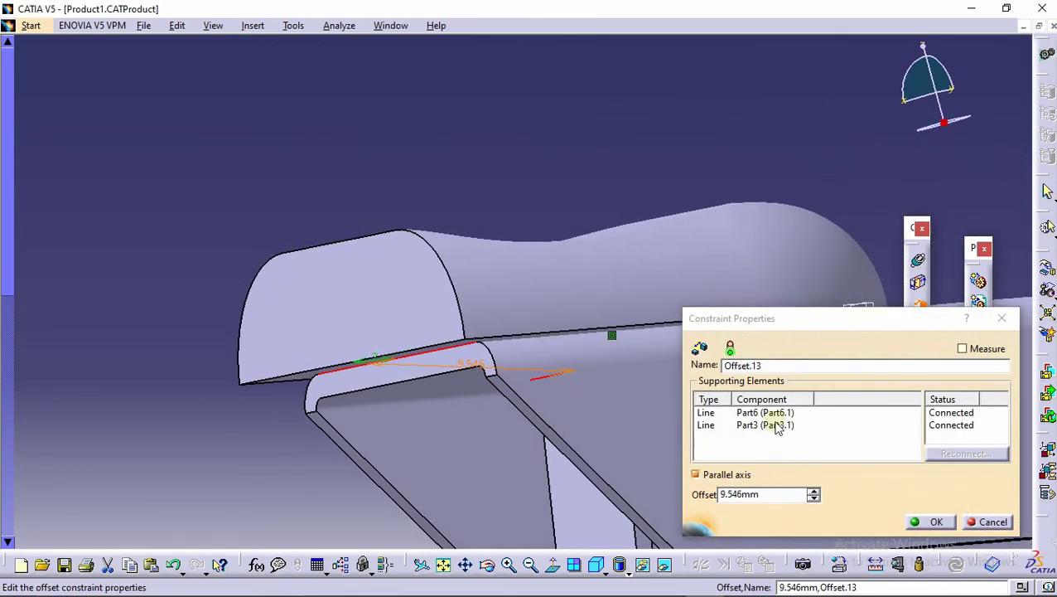
double_click(779, 494)
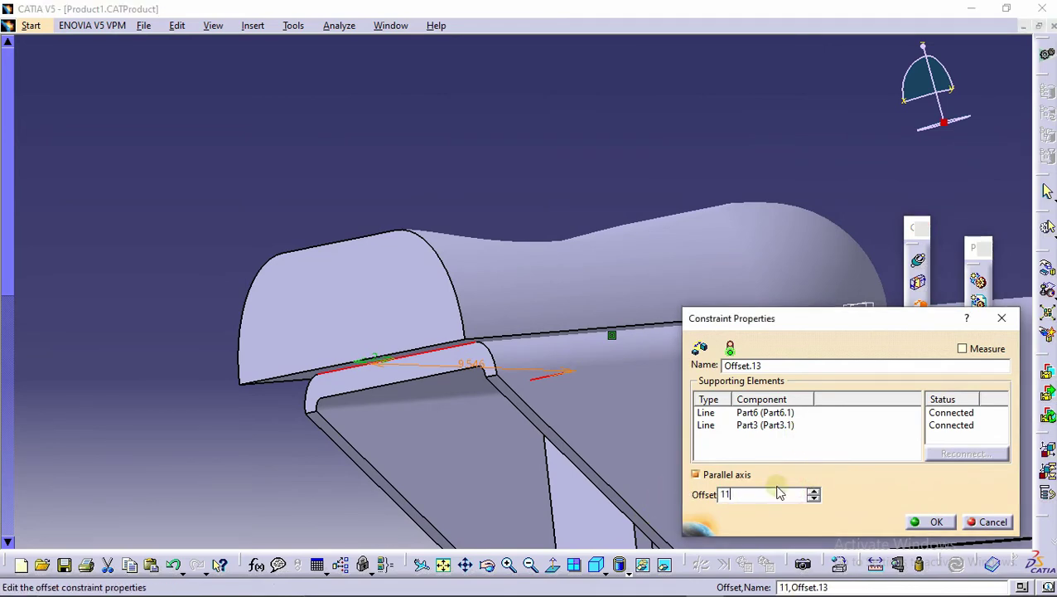
left_click(920, 528)
Set the offset between Part6 and Part3's front edge to 11.5 mm and update the assembly
middle_click_drag(698, 406, 497, 335)
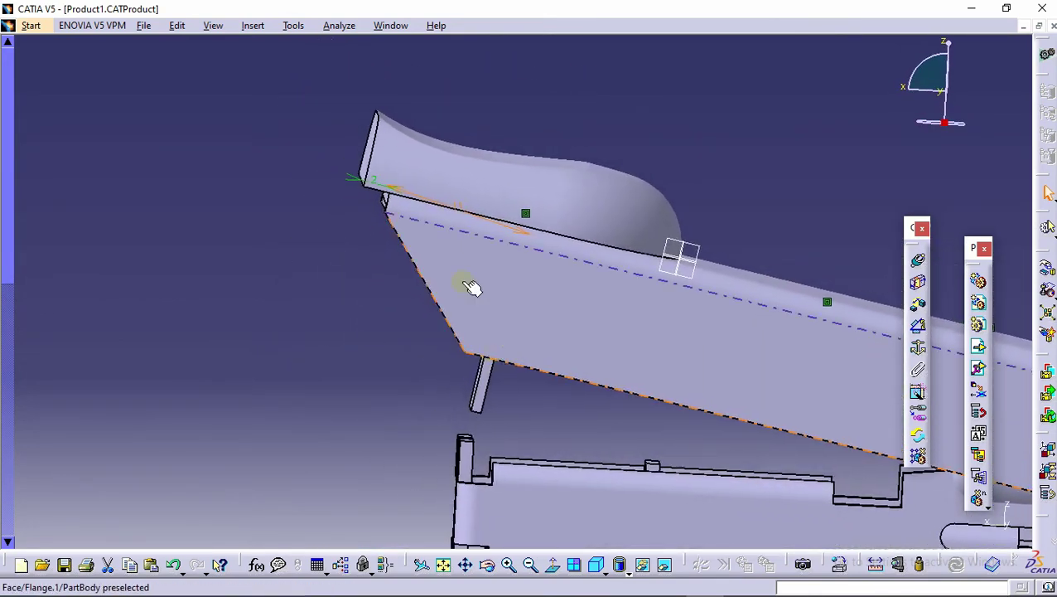
double_click(458, 206)
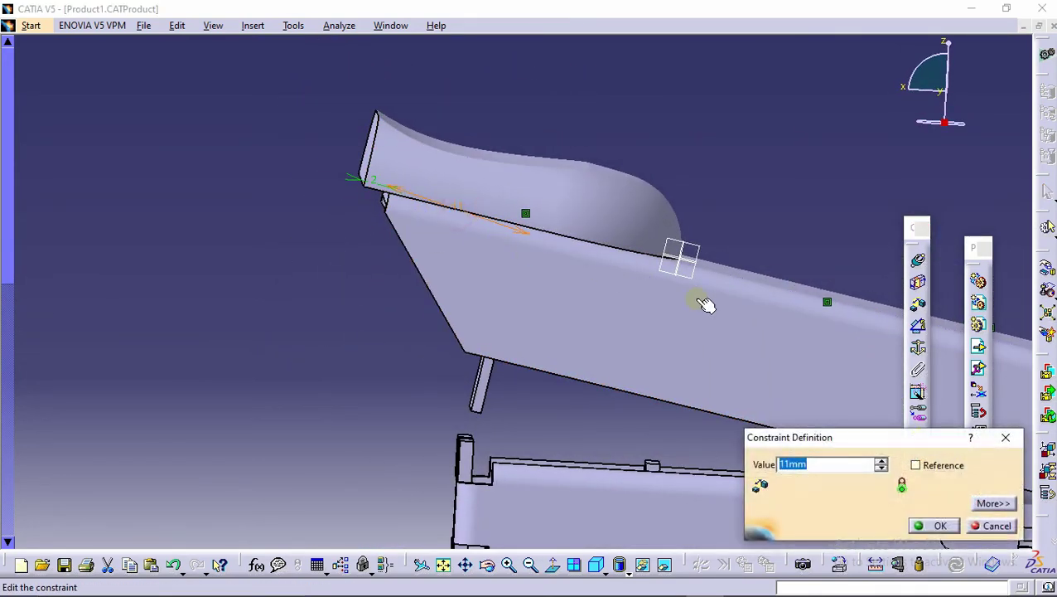
left_click(941, 526)
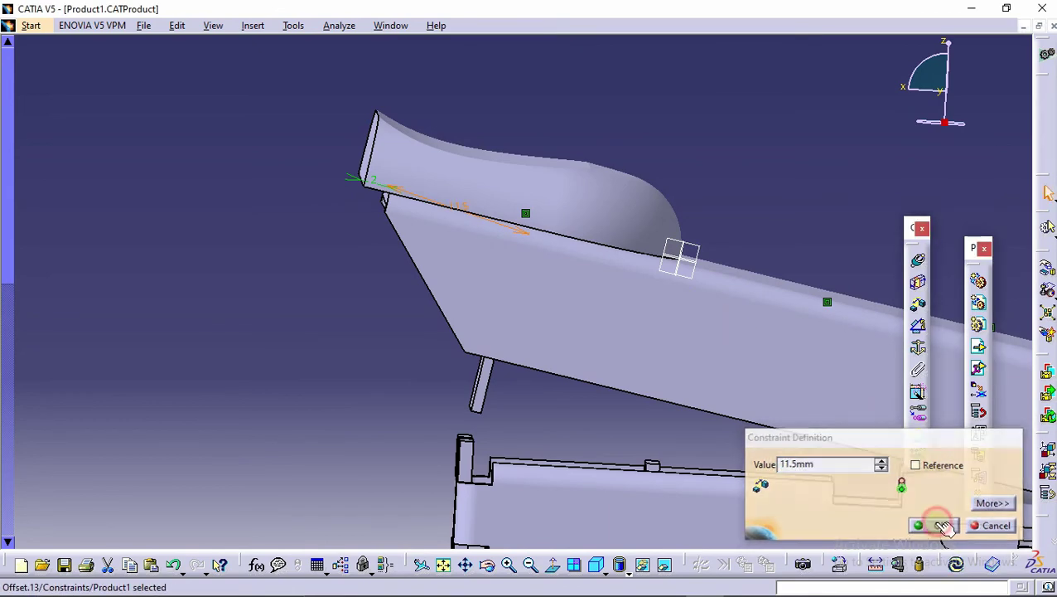
left_click(957, 565)
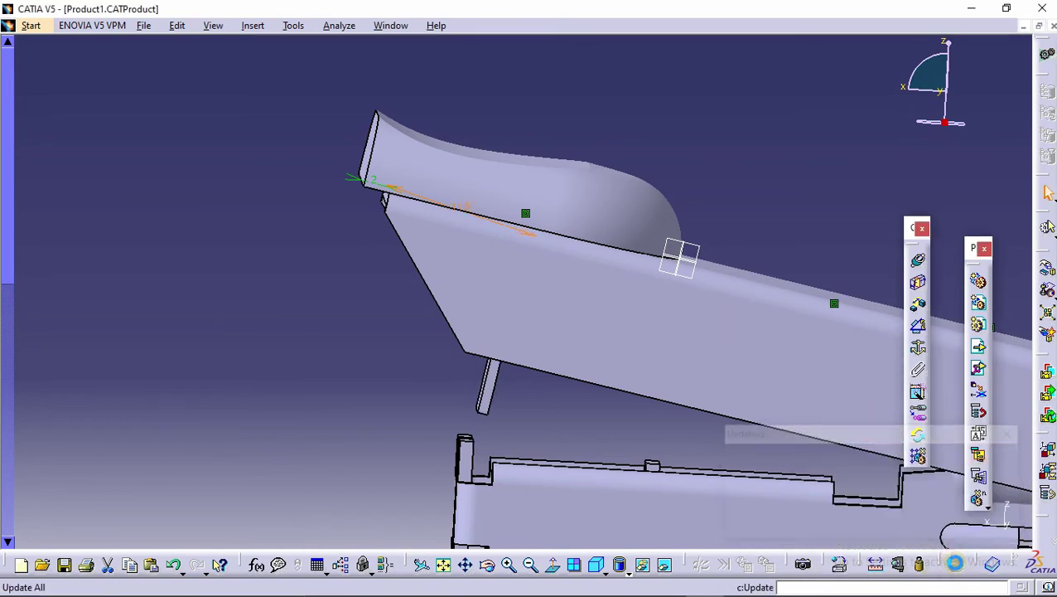
Set the offset between Part6 and Part3's front edge to 12 mm and update the assembly
double_click(489, 227)
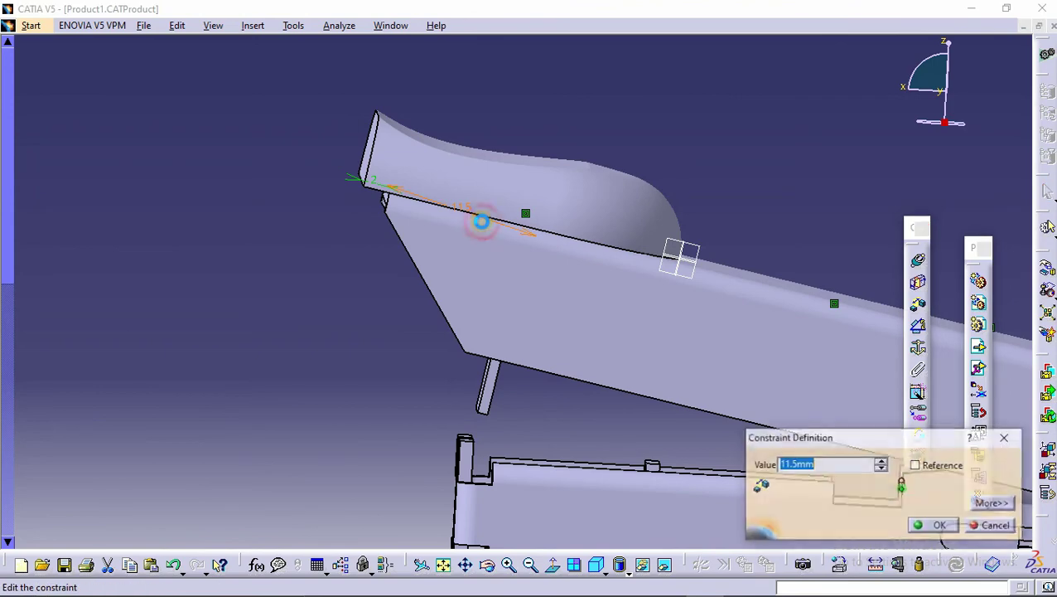
key("Return")
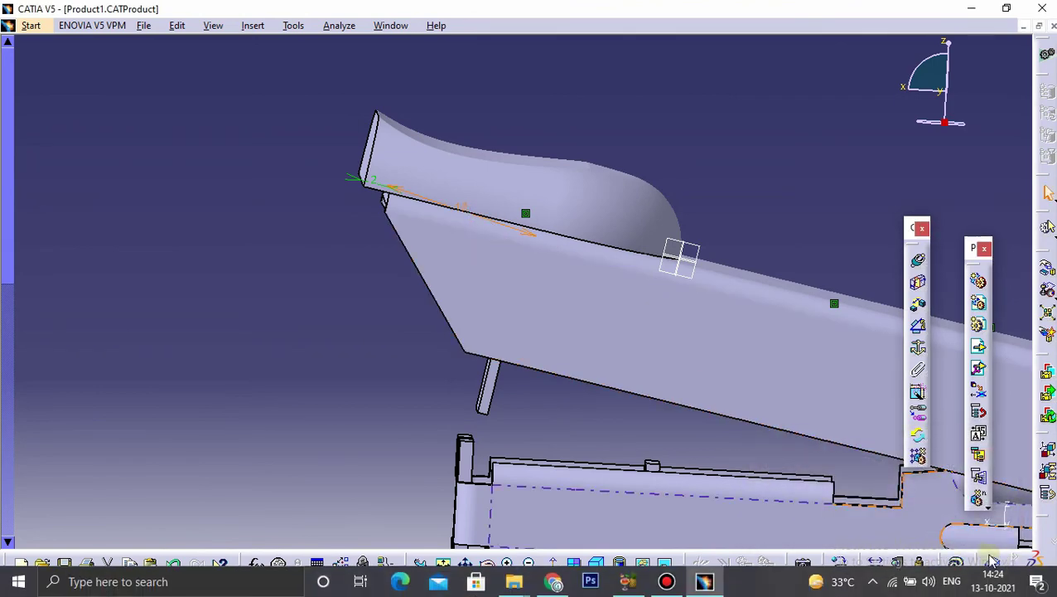
left_click(952, 561)
Rotate the stapler's moving parts around the rear hinge hole's axis with Manipulation, respecting constraints, until the arm and staple tray stand open above the base
middle_click_drag(592, 373, 504, 370)
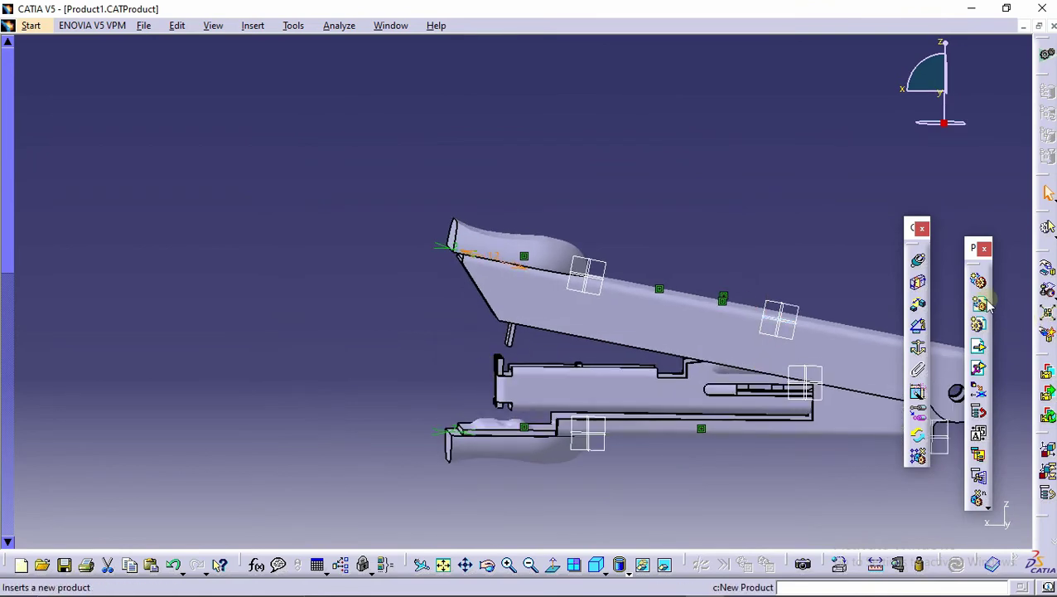
left_click(1045, 276)
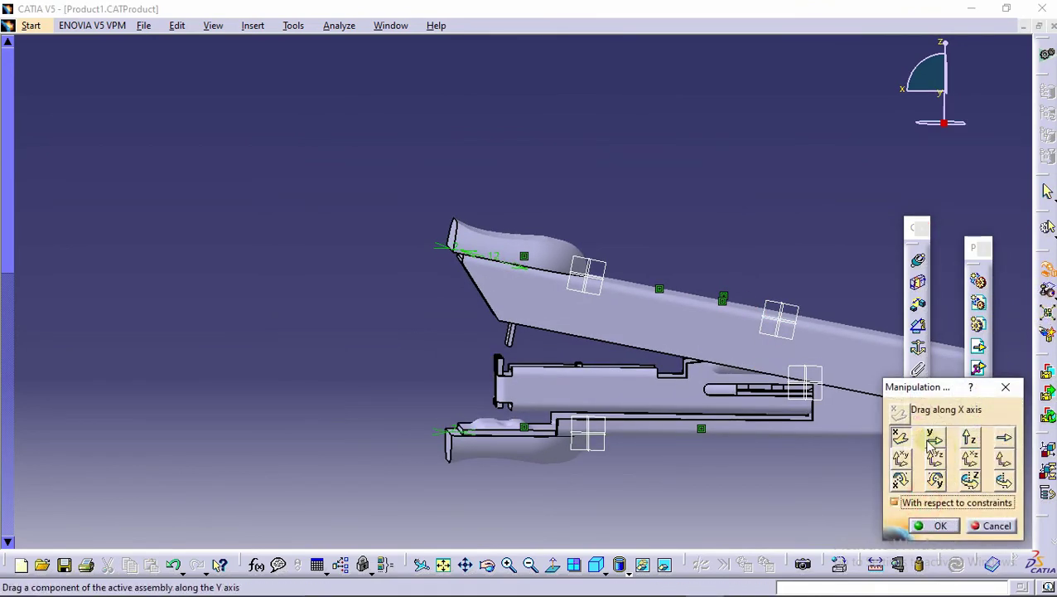
left_click(1003, 481)
middle_click_drag(448, 325, 547, 309)
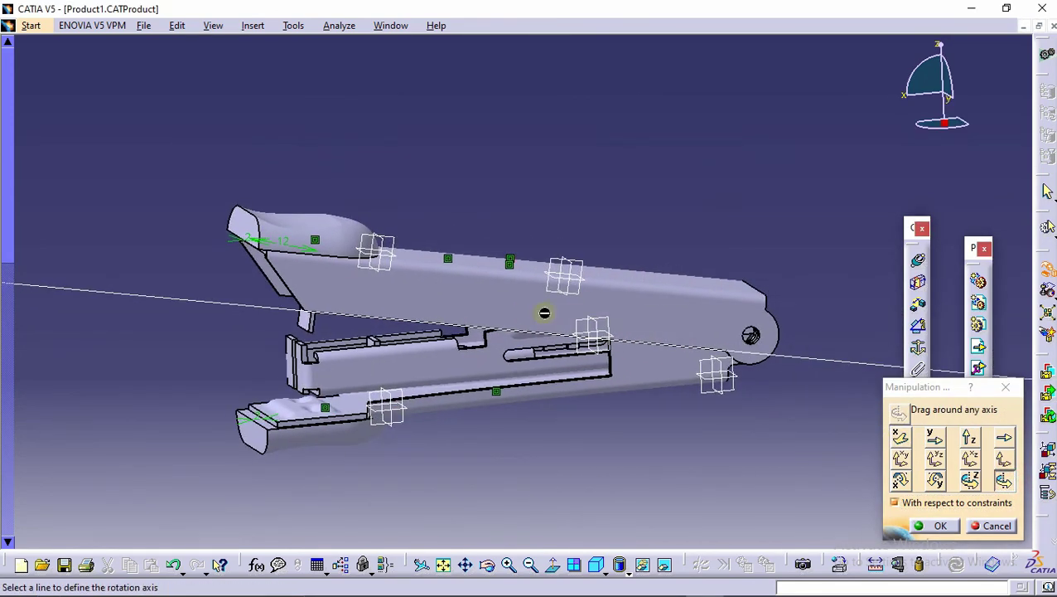
left_click(756, 344)
left_click_drag(389, 290, 398, 319)
middle_click_drag(431, 360, 812, 173)
middle_click_drag(508, 265, 462, 224)
left_click_drag(455, 186, 459, 292)
middle_click_drag(447, 326, 431, 239)
left_click_drag(413, 383, 414, 412)
left_click_drag(415, 271, 421, 315)
middle_click_drag(359, 425, 616, 307)
left_click_drag(569, 254, 576, 170)
left_click_drag(563, 295, 550, 253)
middle_click_drag(551, 254, 569, 128)
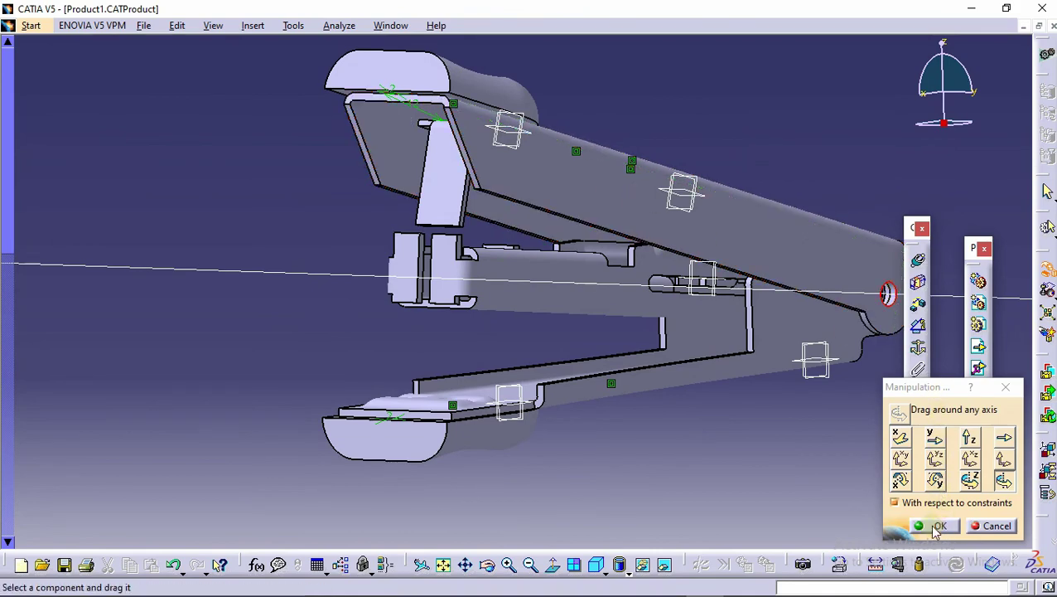